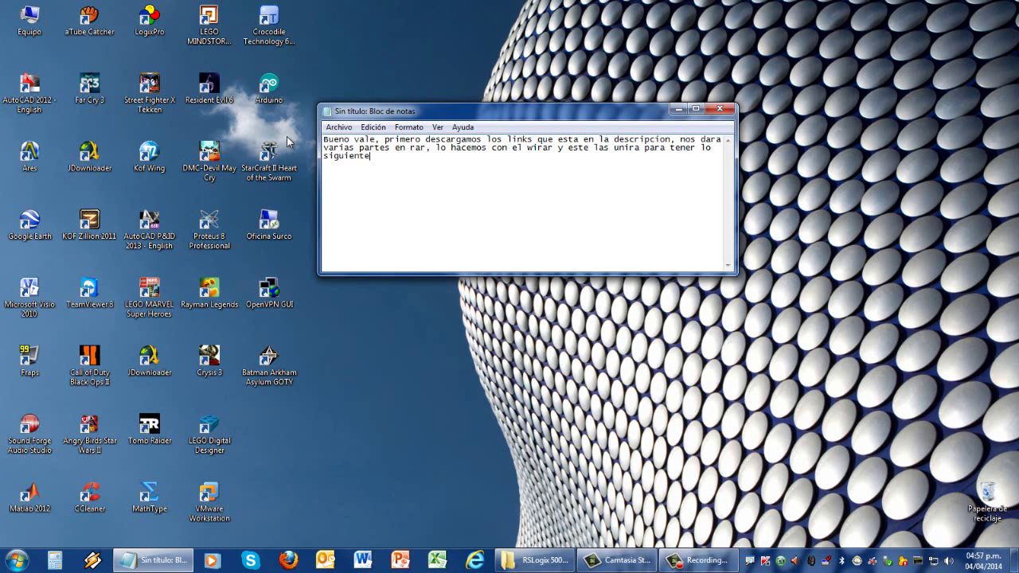
Bring up the file explorer window showing the RSLogix 5000 Imagen folder
{"action": "left_click", "coordinate": [546, 560]}
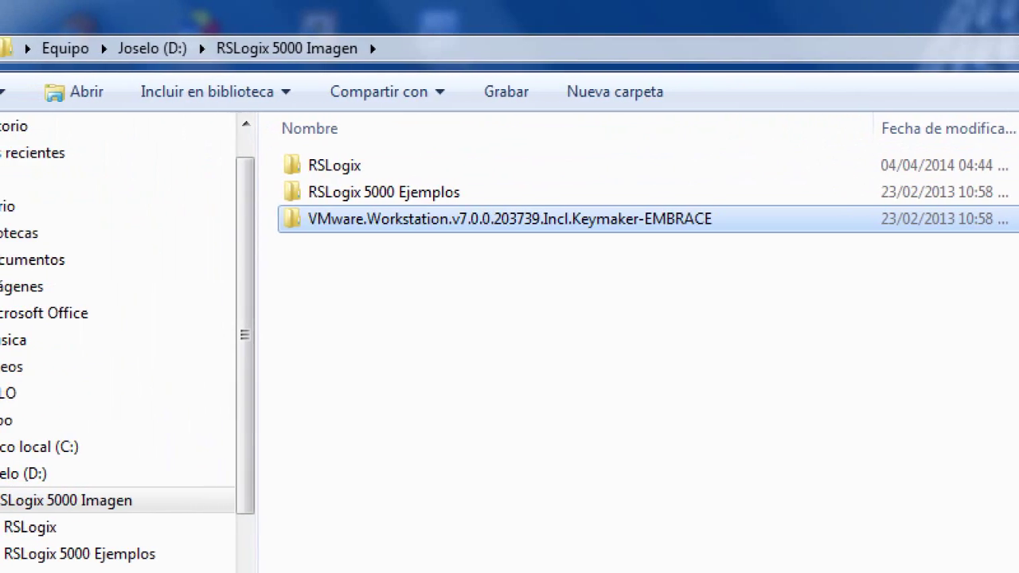
{"action": "mouse_move", "coordinate": [296, 256]}
{"action": "left_mouse_down"}
{"action": "mouse_move", "coordinate": [469, 64]}
{"action": "mouse_move", "coordinate": [228, 274]}
{"action": "left_mouse_up"}
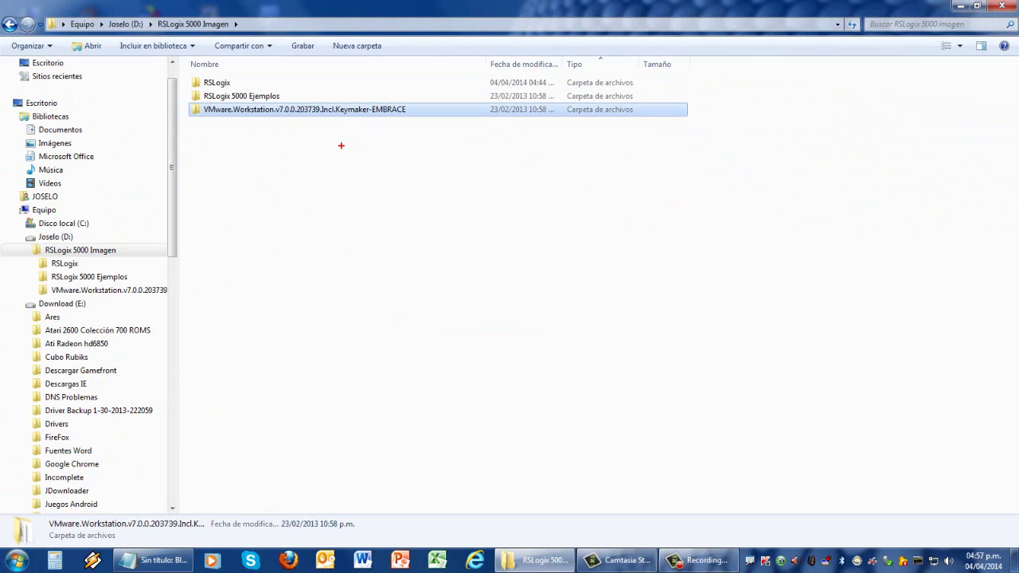
{"action": "type", "text": "instalamos"}
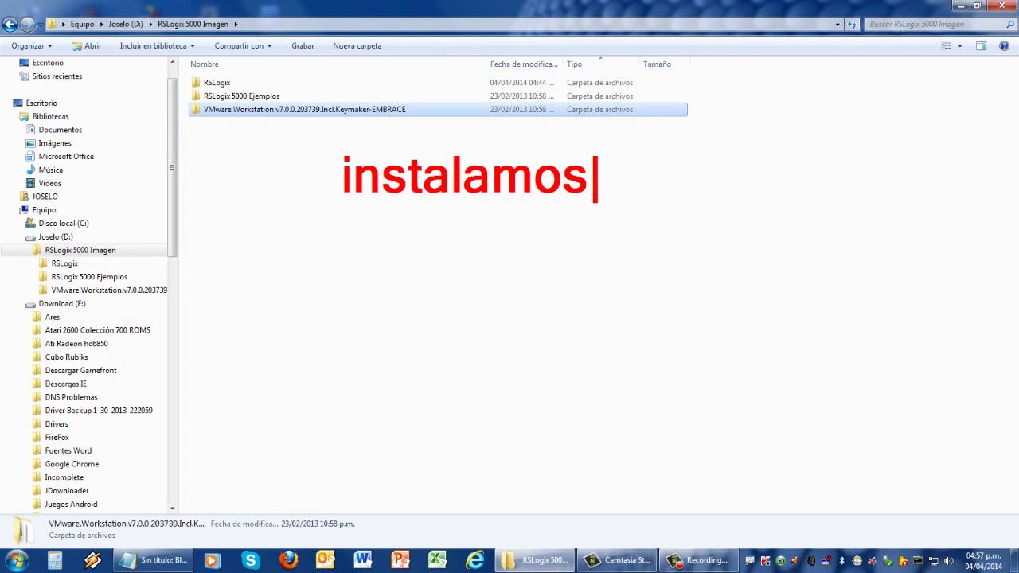
{"action": "type", "text": " el VM"}
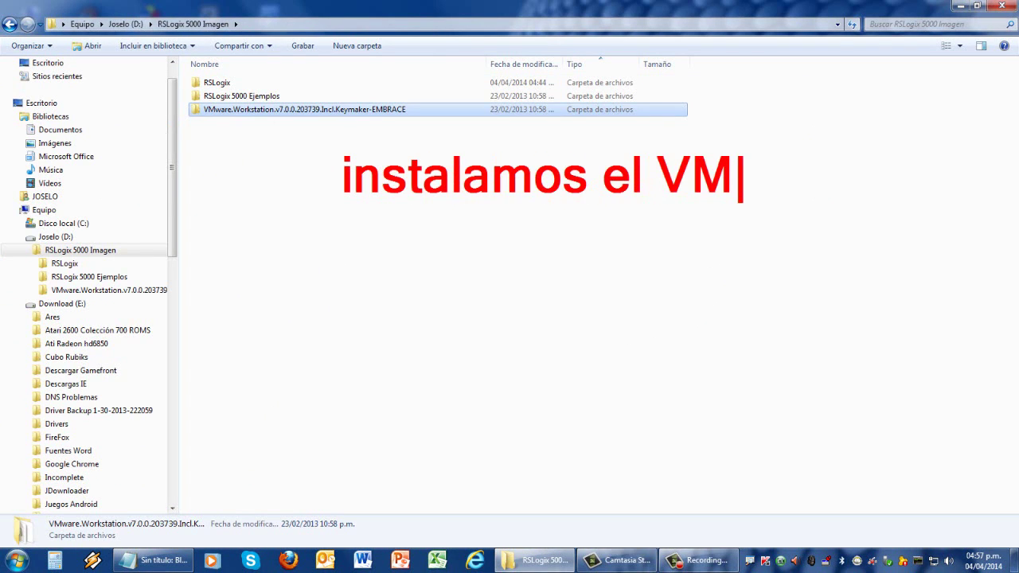
{"action": "type", "text": "ware"}
{"action": "key", "text": "BackSpace"}
{"action": "key", "text": "BackSpace"}
{"action": "key", "text": "BackSpace"}
{"action": "key", "text": "BackSpace"}
{"action": "key", "text": "BackSpace"}
{"action": "key", "text": "BackSpace"}
{"action": "key", "text": "BackSpace"}
{"action": "key", "text": "BackSpace"}
{"action": "key", "text": "BackSpace"}
{"action": "key", "text": "BackSpace"}
{"action": "key", "text": "BackSpace"}
{"action": "key", "text": "BackSpace"}
{"action": "key", "text": "BackSpace"}
{"action": "key", "text": "BackSpace"}
{"action": "key", "text": "BackSpace"}
{"action": "key", "text": "BackSpace"}
{"action": "key", "text": "BackSpace"}
{"action": "key", "text": "BackSpace"}
{"action": "key", "text": "BackSpace"}
{"action": "key", "text": "BackSpace"}
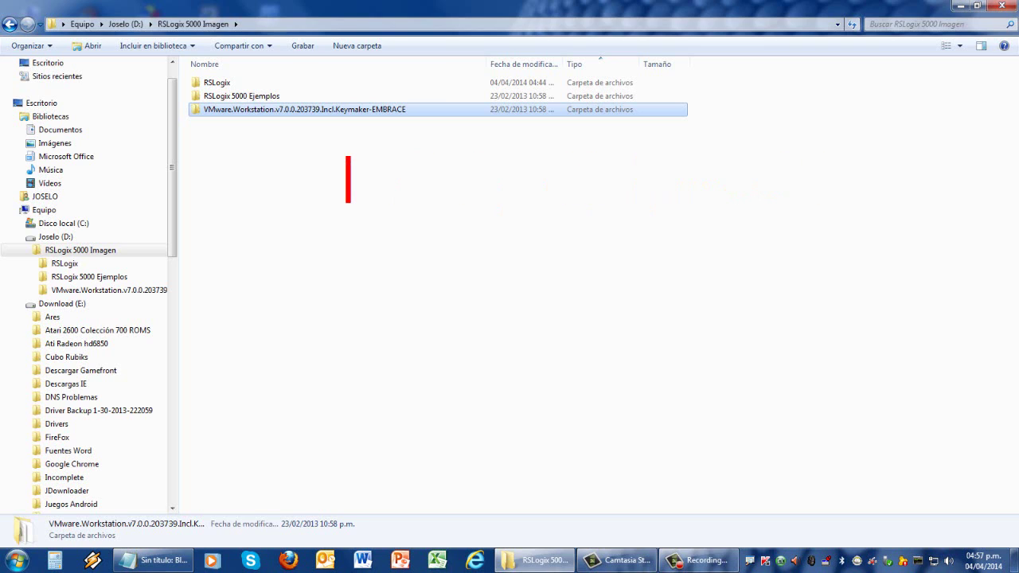
{"action": "type", "text": "es una maquina virtual"}
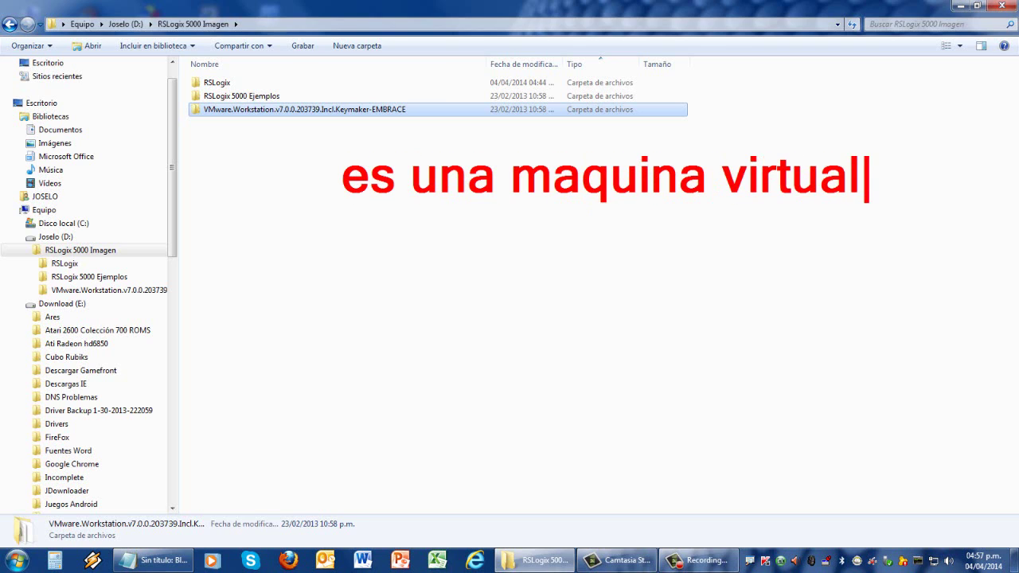
{"action": "key", "text": "BackSpace"}
{"action": "key", "text": "BackSpace"}
{"action": "key", "text": "BackSpace"}
{"action": "key", "text": "BackSpace"}
{"action": "key", "text": "BackSpace"}
{"action": "key", "text": "BackSpace"}
{"action": "key", "text": "BackSpace"}
{"action": "key", "text": "BackSpace"}
{"action": "key", "text": "BackSpace"}
{"action": "key", "text": "BackSpace"}
{"action": "key", "text": "BackSpace"}
{"action": "key", "text": "BackSpace"}
{"action": "key", "text": "BackSpace"}
{"action": "key", "text": "BackSpace"}
{"action": "key", "text": "BackSpace"}
{"action": "key", "text": "BackSpace"}
{"action": "key", "text": "BackSpace"}
{"action": "key", "text": "BackSpace"}
{"action": "key", "text": "BackSpace"}
{"action": "key", "text": "BackSpace"}
{"action": "type", "text": "solo "}
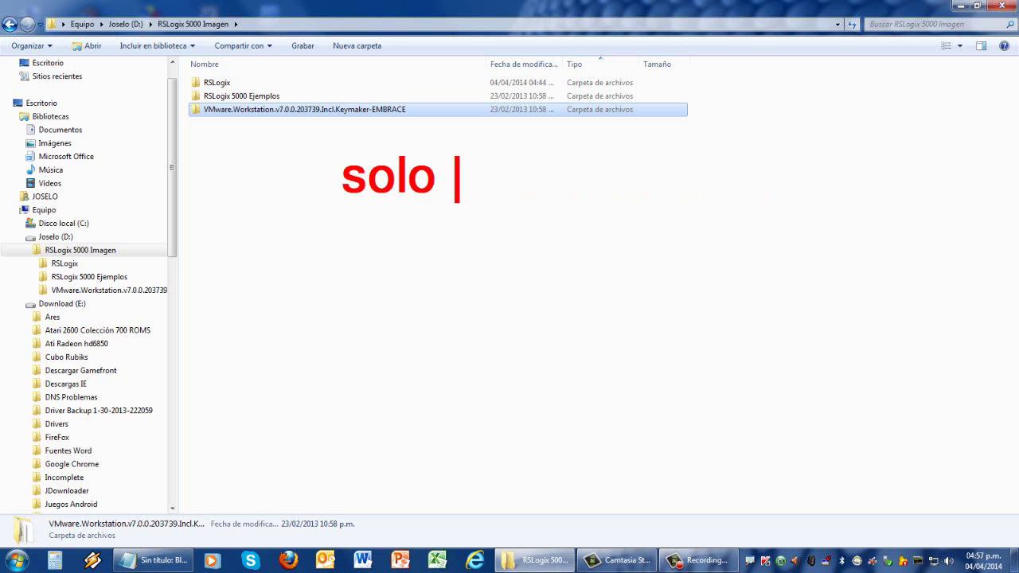
{"action": "type", "text": "funcionara con esta ve"}
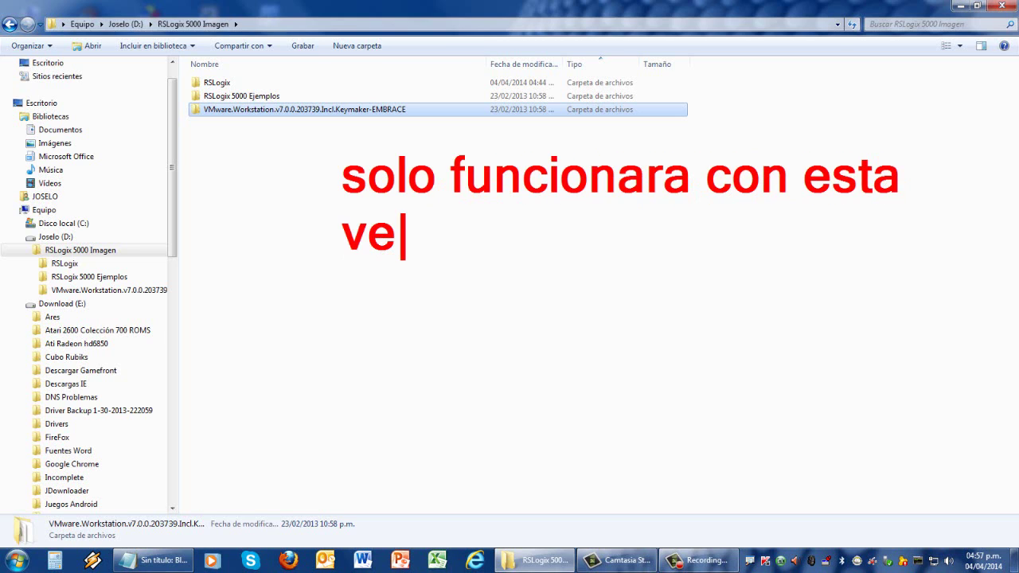
{"action": "type", "text": "rsion la 7"}
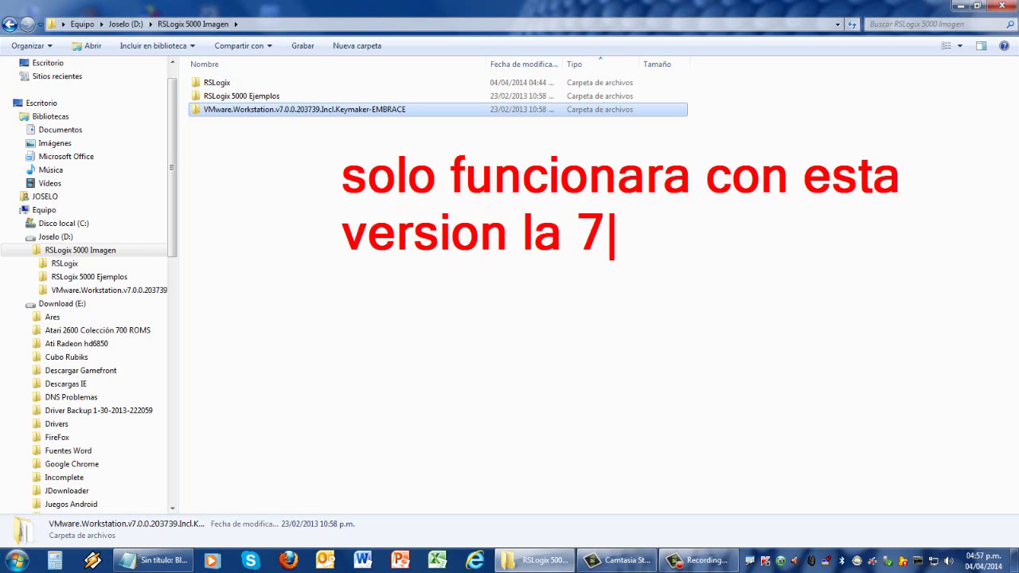
{"action": "type", "text": ", si tienes otra "}
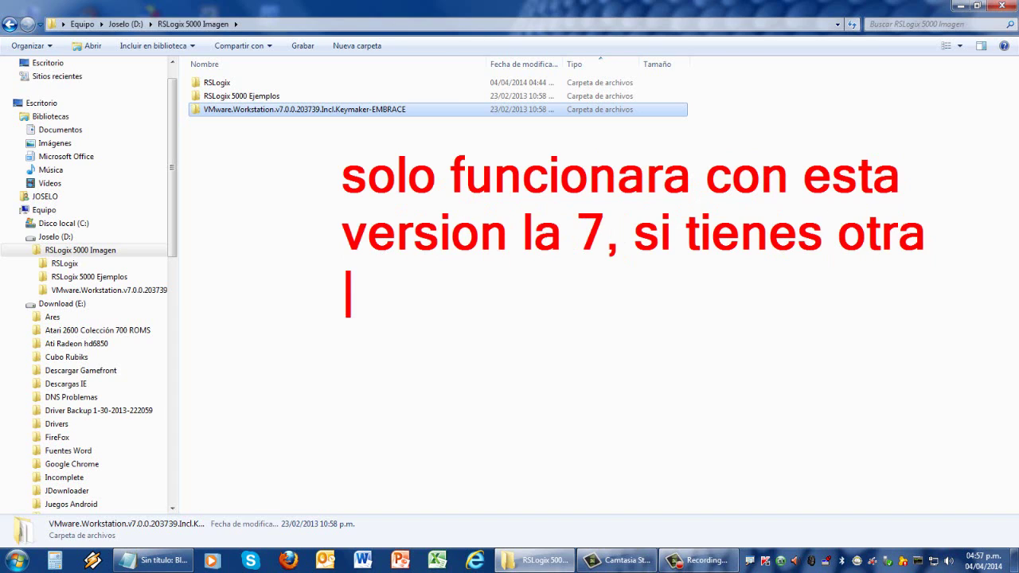
{"action": "type", "text": "desinstalala "}
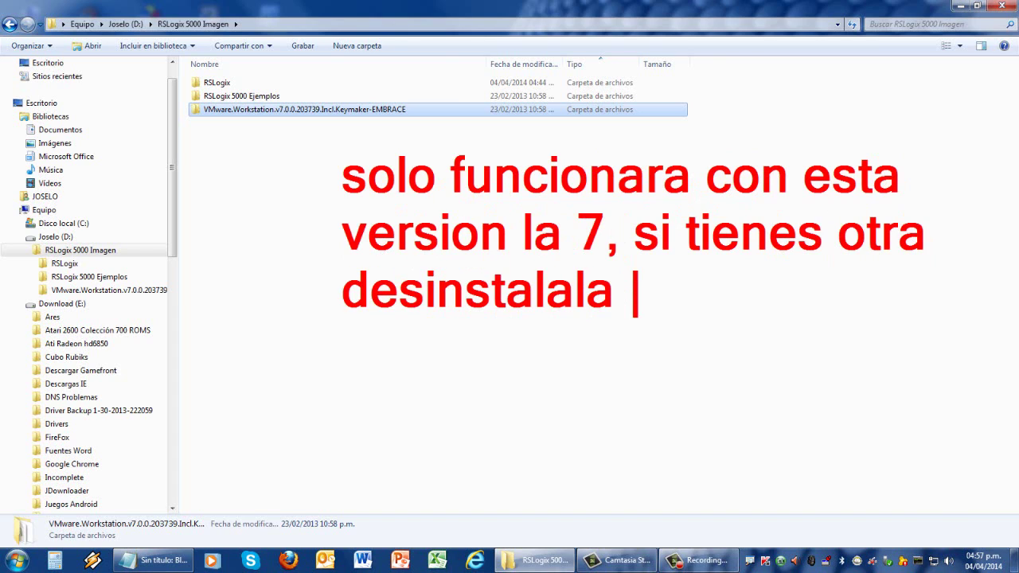
{"action": "type", "text": "o tra"}
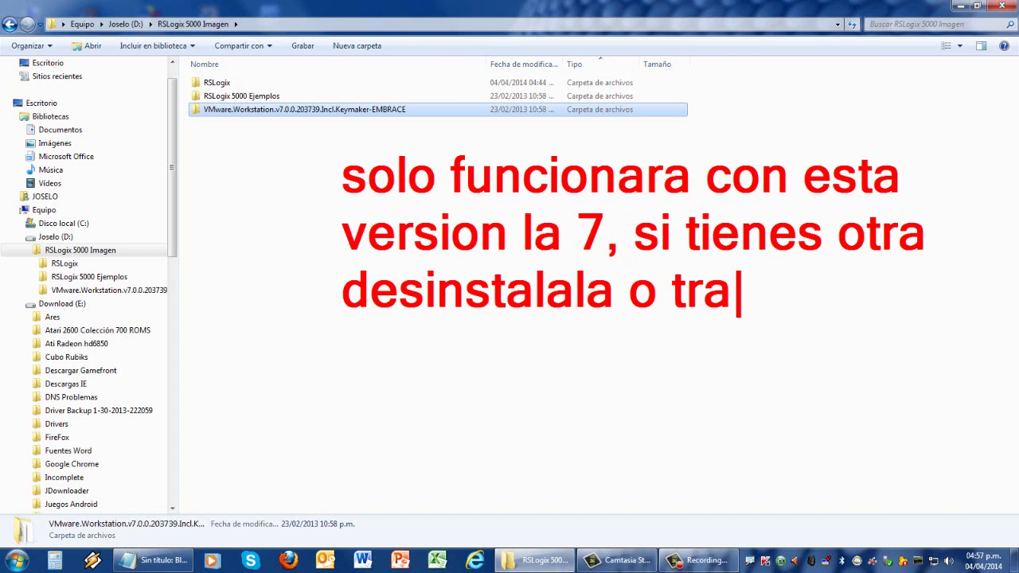
{"action": "type", "text": "era problema"}
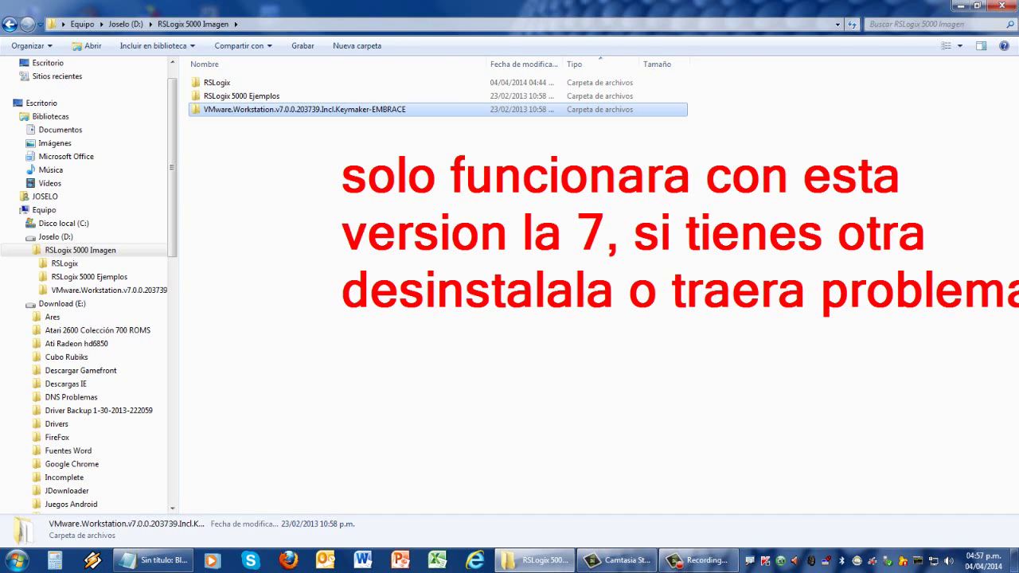
{"action": "key", "text": "BackSpace"}
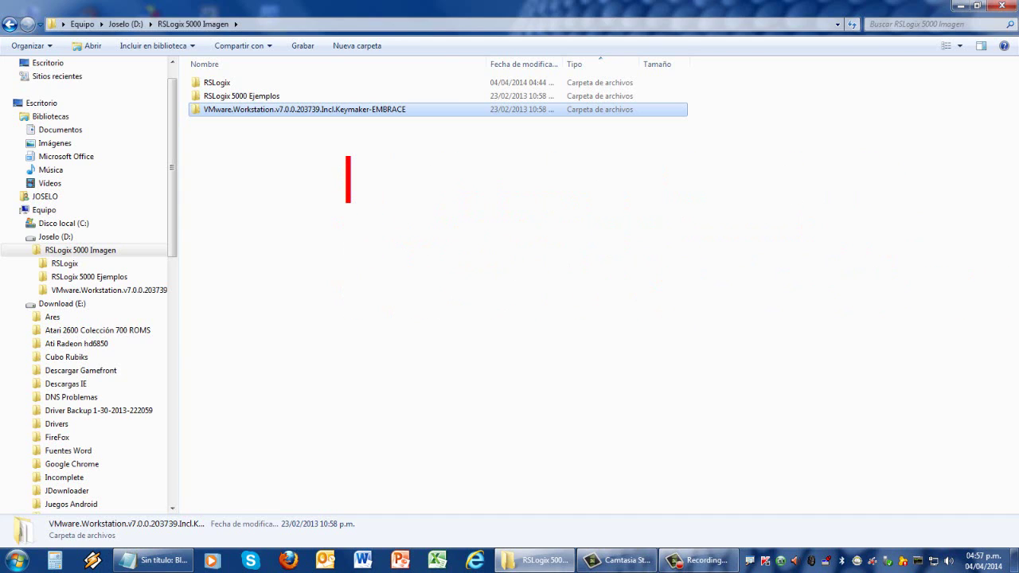
Open the VMware.Workstation.v7.0.0.203739 folder and launch the VMware-workstation-full-7.0.0-203739.exe installer
{"action": "double_click", "coordinate": [288, 111]}
{"action": "double_click", "coordinate": [257, 124]}
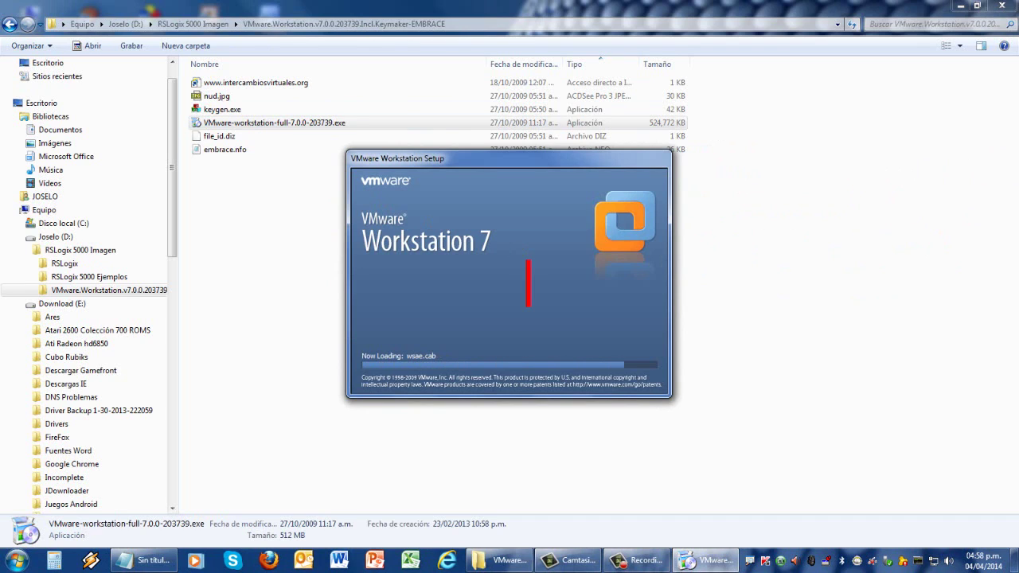
{"action": "type", "text": "al final con el keyge"}
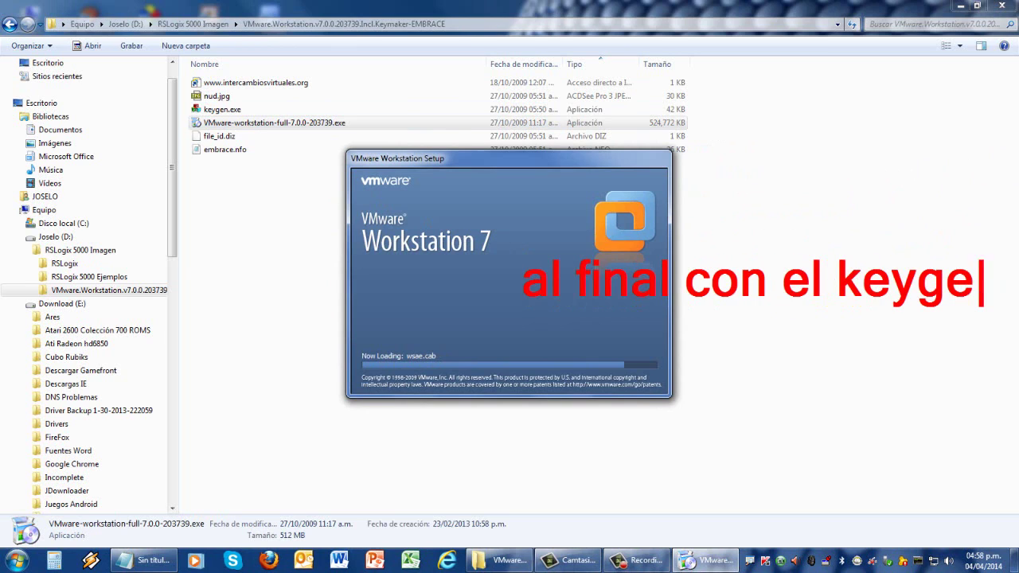
{"action": "type", "text": "nlo registran y listo"}
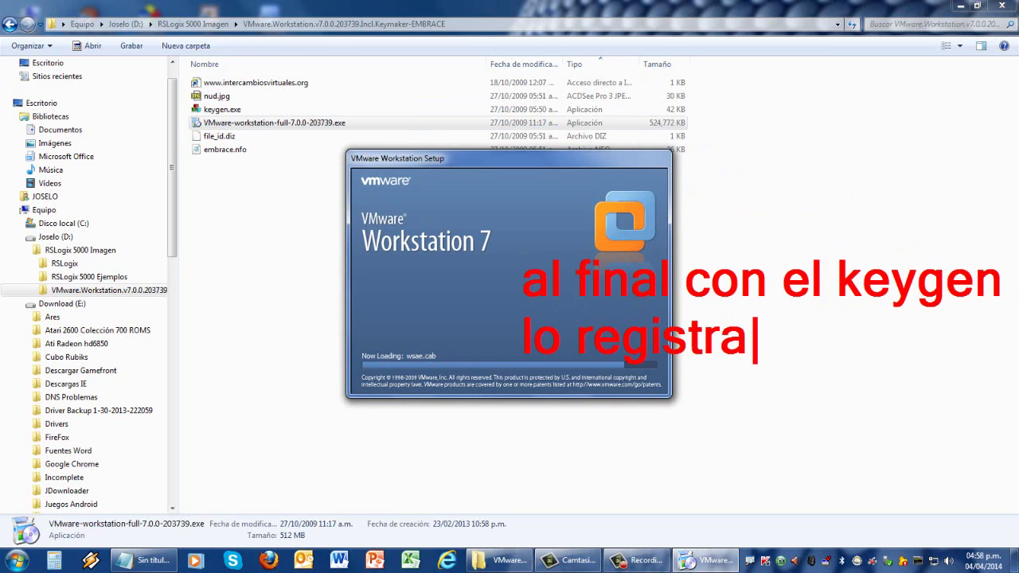
{"action": "type", "text": "."}
{"action": "key", "text": "BackSpace"}
{"action": "key", "text": "BackSpace"}
{"action": "key", "text": "BackSpace"}
{"action": "key", "text": "BackSpace"}
{"action": "key", "text": "BackSpace"}
{"action": "key", "text": "BackSpace"}
{"action": "key", "text": "BackSpace"}
{"action": "key", "text": "BackSpace"}
{"action": "key", "text": "BackSpace"}
{"action": "key", "text": "BackSpace"}
{"action": "key", "text": "BackSpace"}
{"action": "key", "text": "BackSpace"}
{"action": "key", "text": "BackSpace"}
{"action": "key", "text": "BackSpace"}
{"action": "key", "text": "BackSpace"}
{"action": "key", "text": "BackSpace"}
{"action": "key", "text": "BackSpace"}
{"action": "key", "text": "BackSpace"}
{"action": "key", "text": "BackSpace"}
{"action": "key", "text": "BackSpace"}
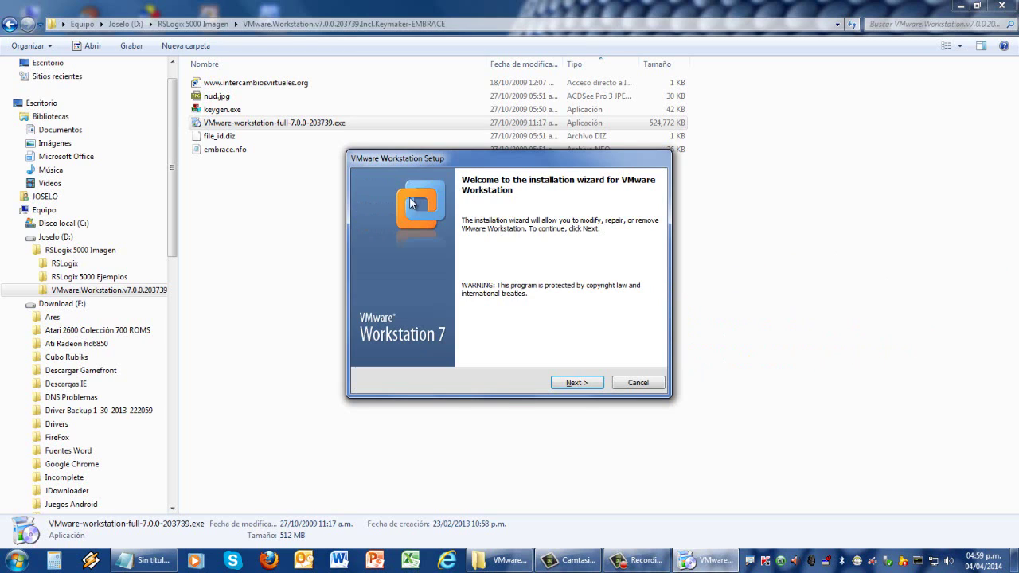
Advance the VMware Workstation setup to the Program Maintenance page and cancel the wizard
{"action": "left_click", "coordinate": [577, 385]}
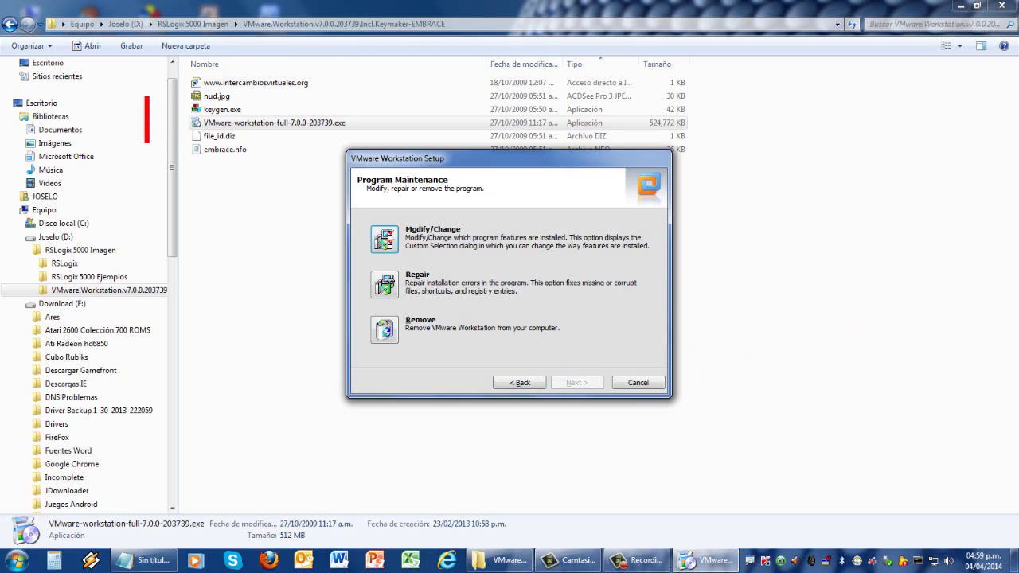
{"action": "type", "text": "yo lo tengo instalado asi que pasamos "}
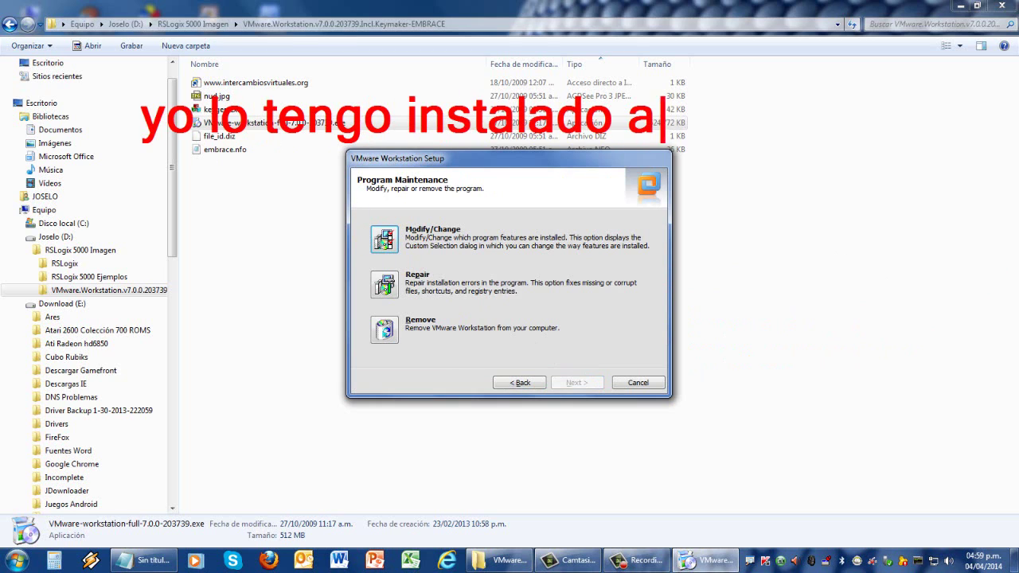
{"action": "type", "text": "al otro"}
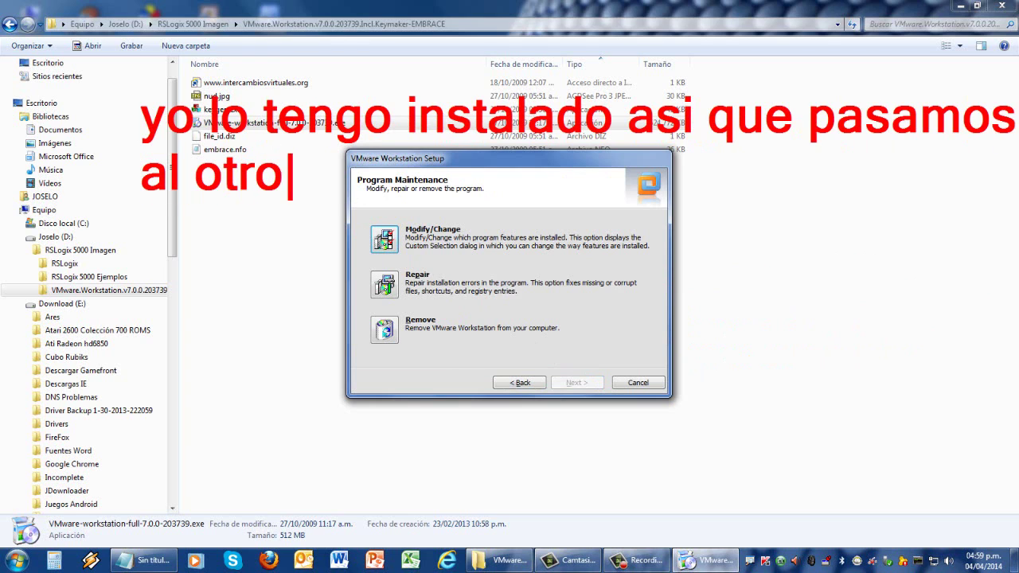
{"action": "type", "text": " paso.........."}
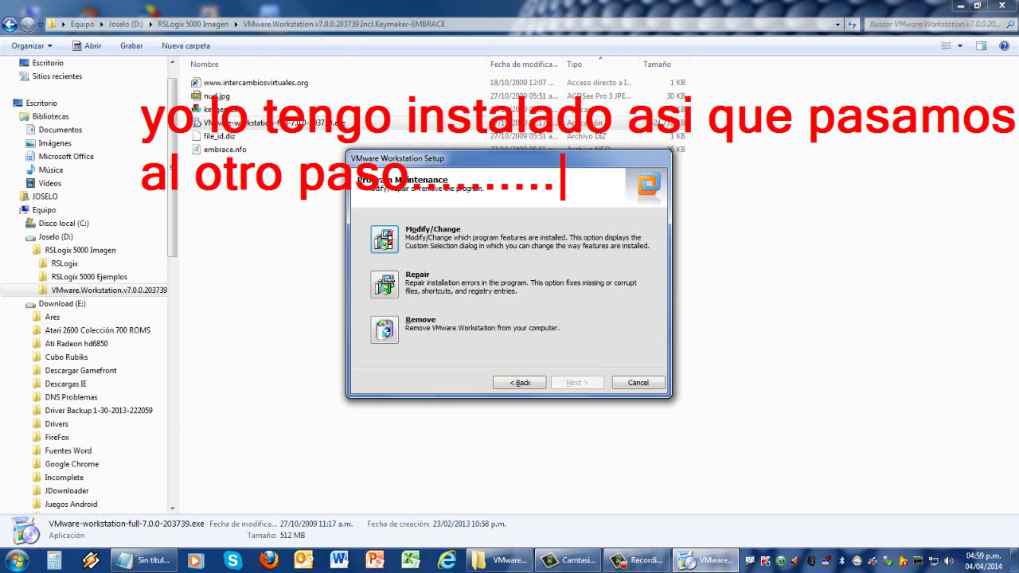
{"action": "left_click", "coordinate": [636, 383]}
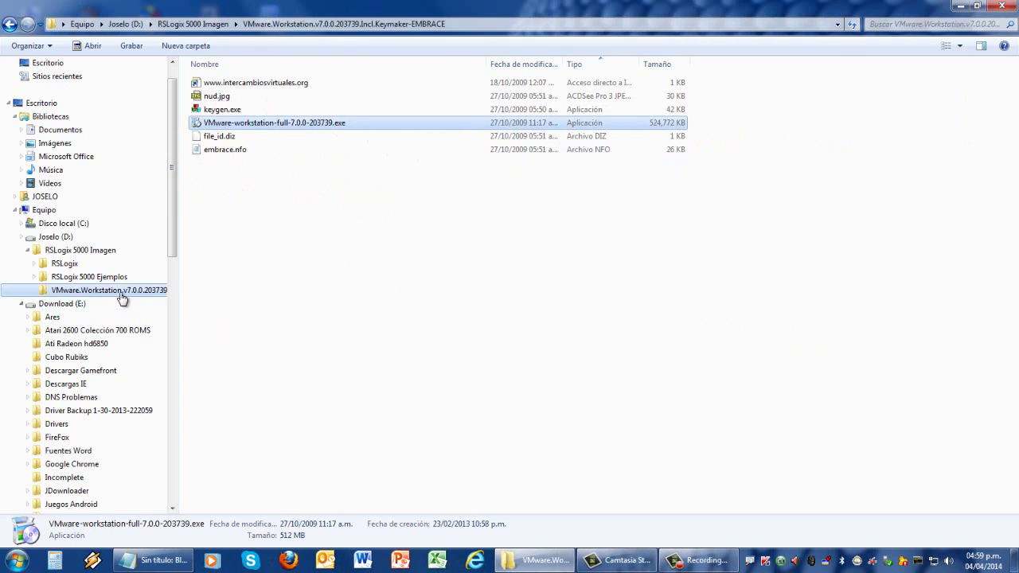
Minimize the folder window, then in VMware Workstation close the PLC program 1.1 virtual machine and maximize the window
{"action": "left_click", "coordinate": [958, 6]}
{"action": "left_click", "coordinate": [612, 108]}
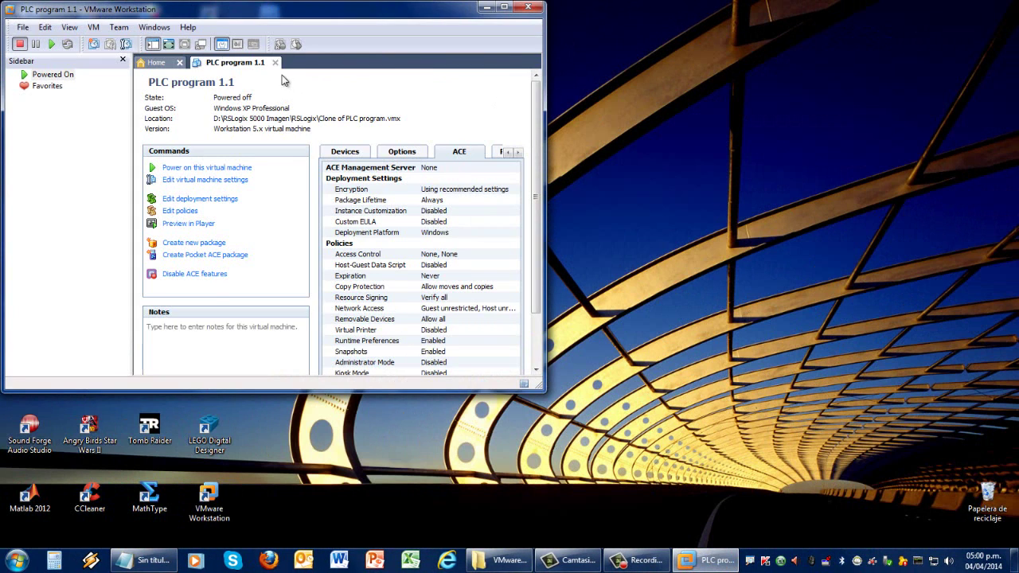
{"action": "left_click", "coordinate": [275, 62]}
{"action": "left_click", "coordinate": [506, 8]}
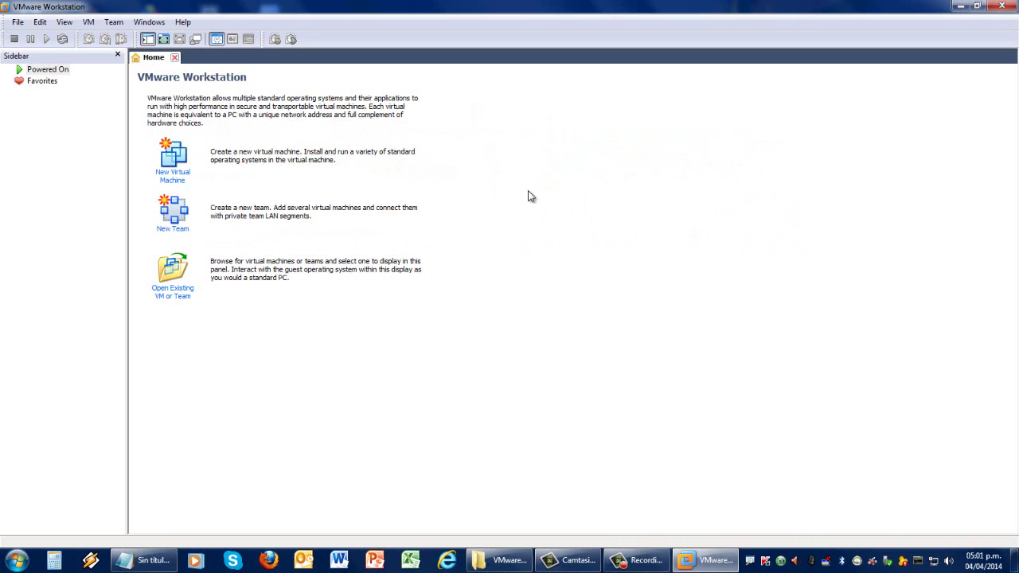
Switch to the file explorer and view the contents of the RSLogix 5000 Imagen folder
{"action": "left_click", "coordinate": [502, 560]}
{"action": "left_click", "coordinate": [79, 250]}
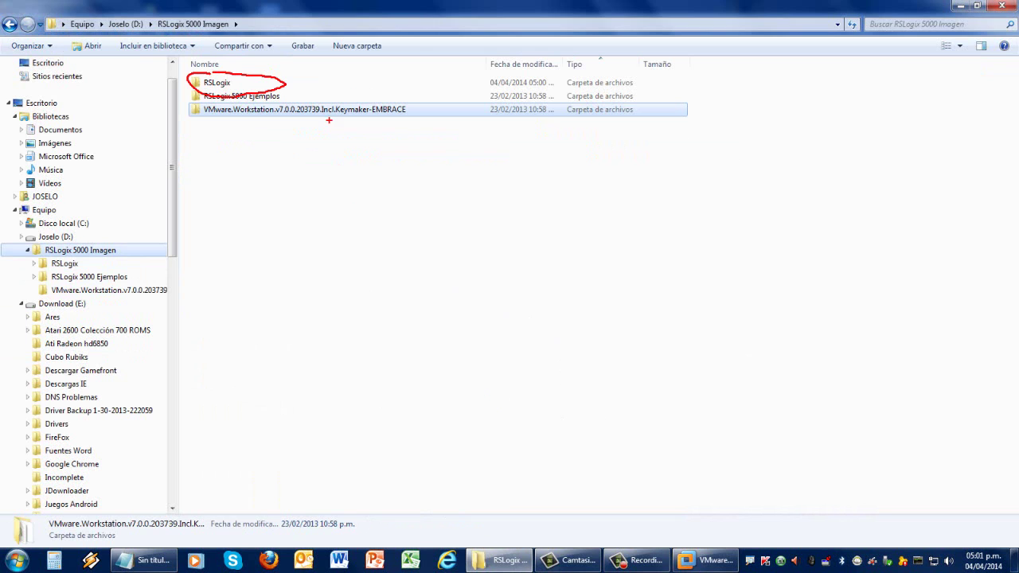
Back in VMware Workstation, open the existing virtual machine Clone of PLC program.vmx from D:\RSLogix 5000 Imagen\RSLogix
{"action": "left_click", "coordinate": [705, 560]}
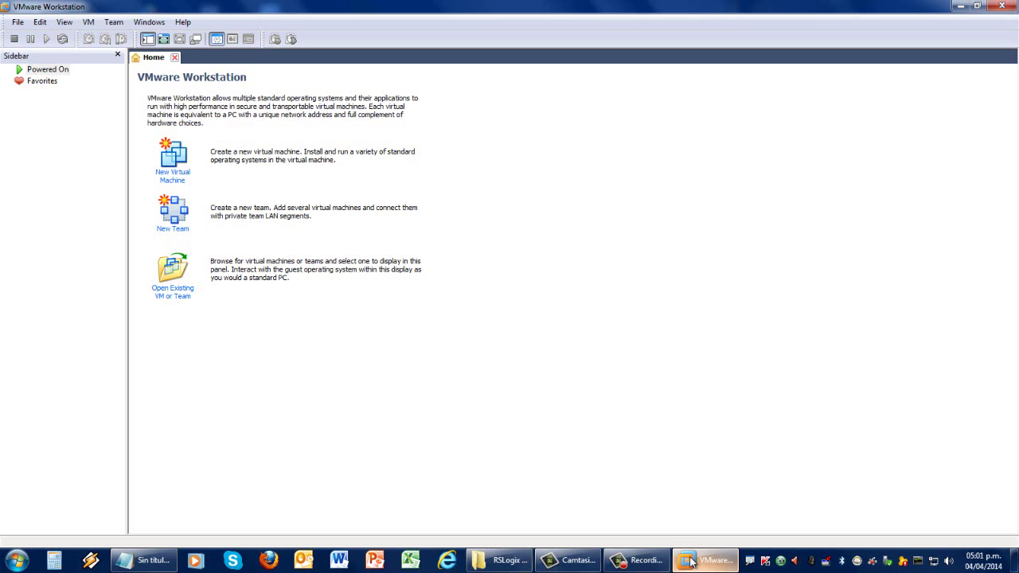
{"action": "left_click", "coordinate": [172, 275]}
{"action": "left_click", "coordinate": [65, 201]}
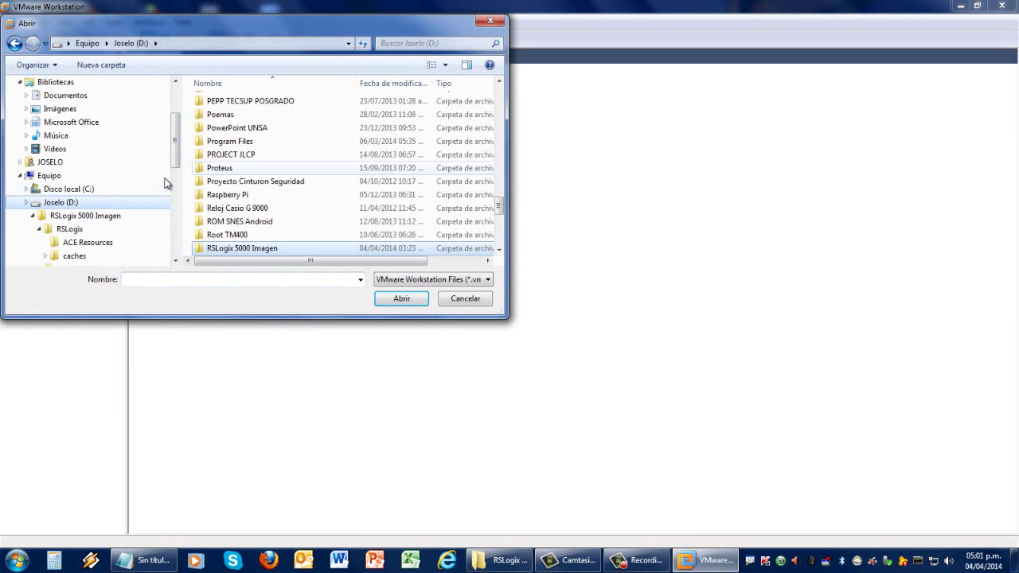
{"action": "double_click", "coordinate": [261, 249]}
{"action": "double_click", "coordinate": [235, 102]}
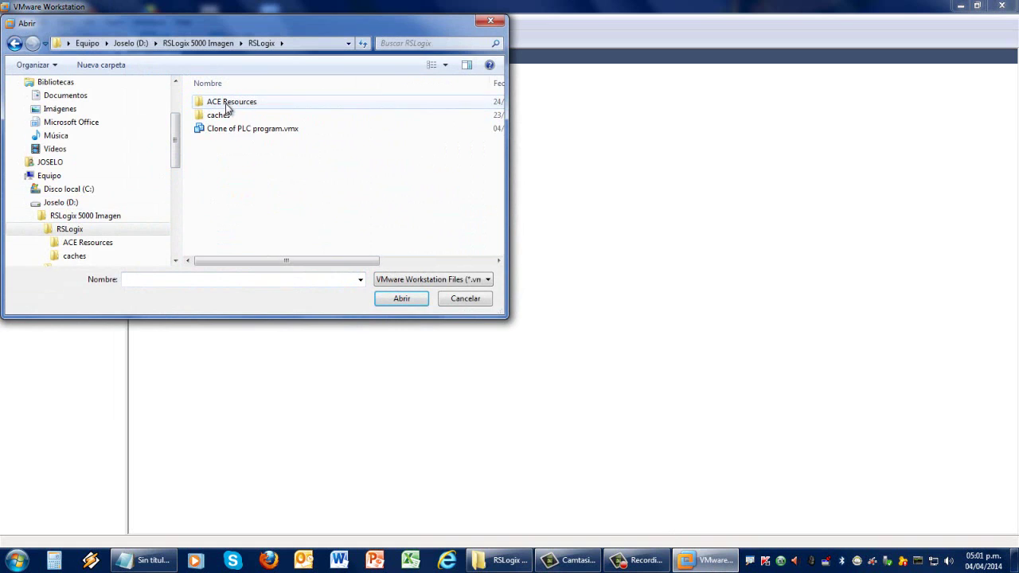
{"action": "left_click", "coordinate": [262, 130]}
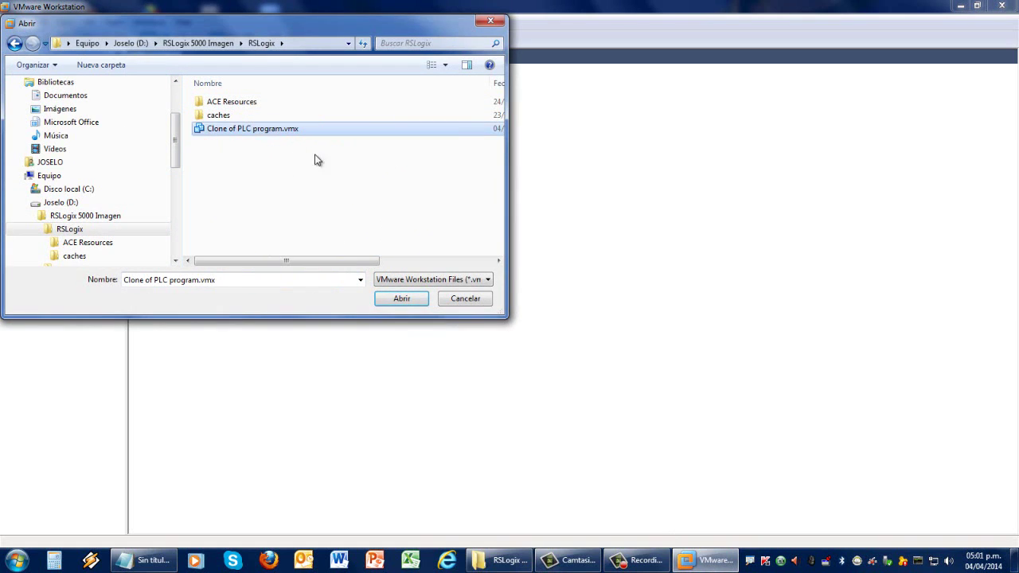
{"action": "left_click", "coordinate": [402, 298]}
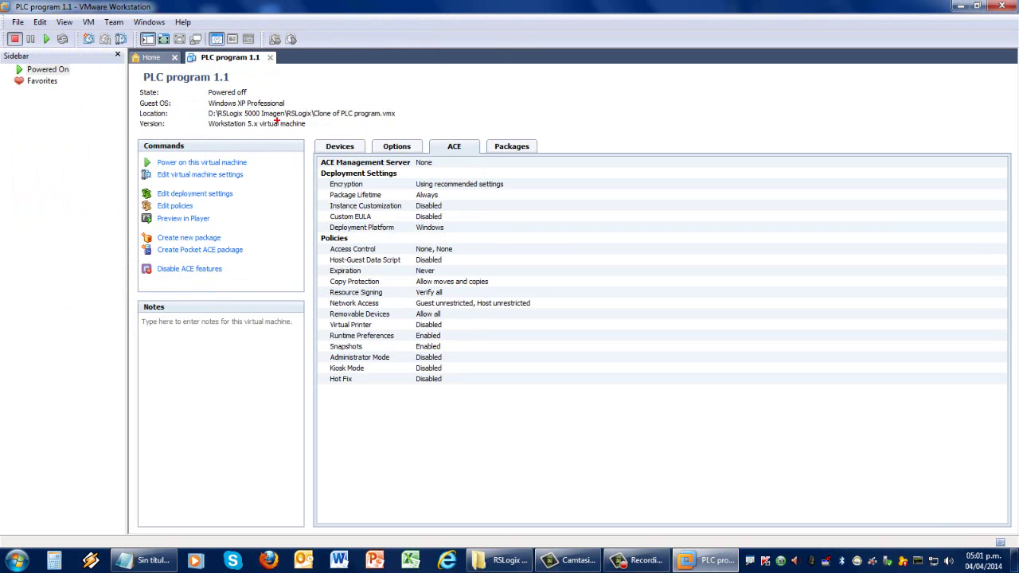
{"action": "type", "text": "les abrira esta ventana"}
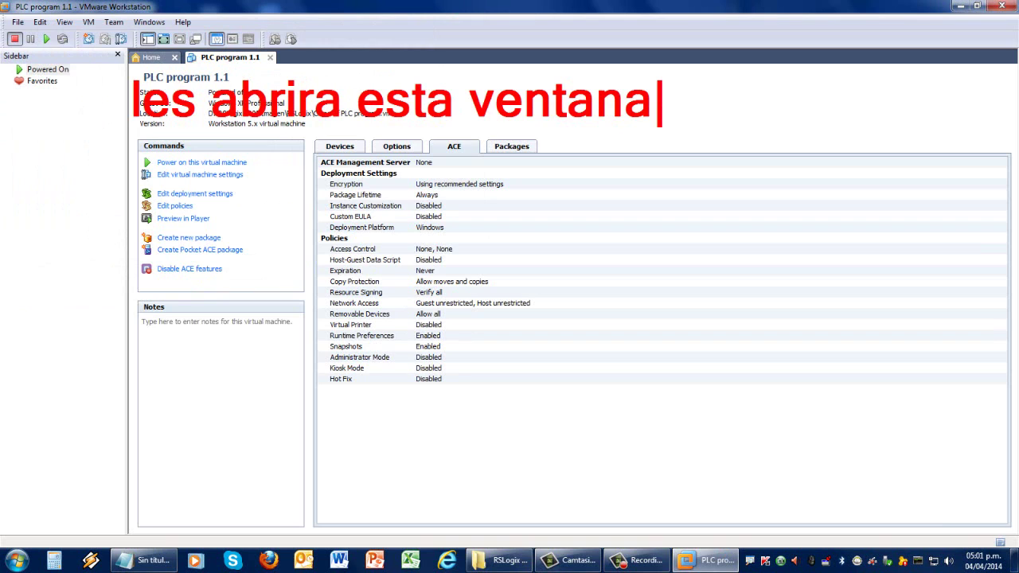
{"action": "key", "text": "Return"}
{"action": "type", "text": "ahora solo ejecu"}
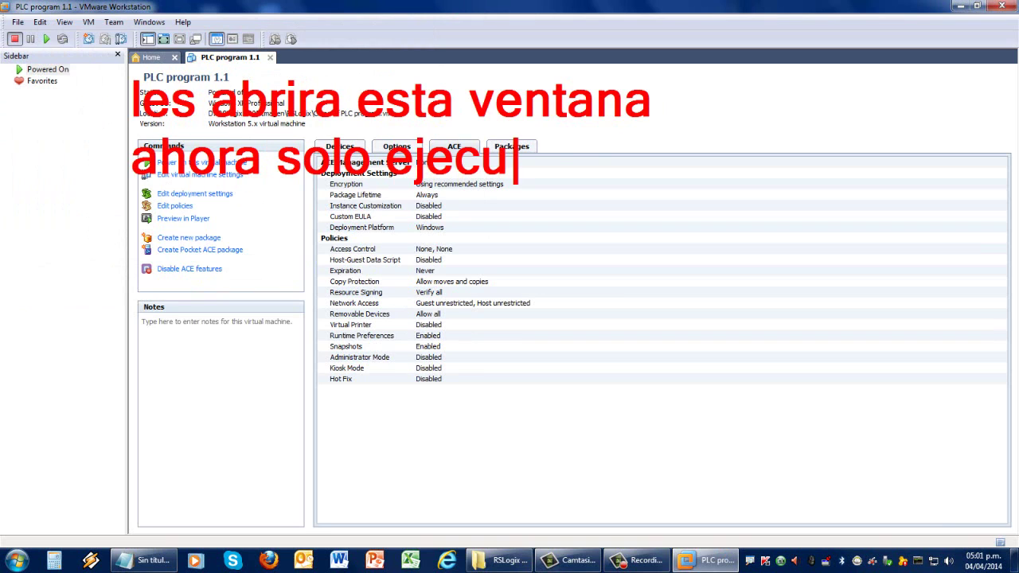
{"action": "type", "text": "tarlo..."}
{"action": "key", "text": "Return"}
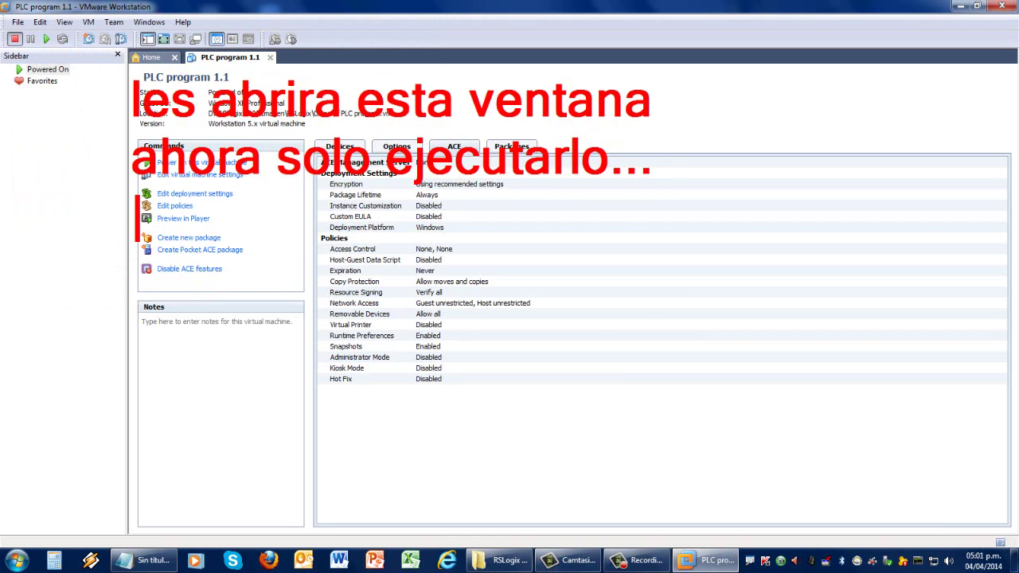
{"action": "type", "text": "si deseasque recono"}
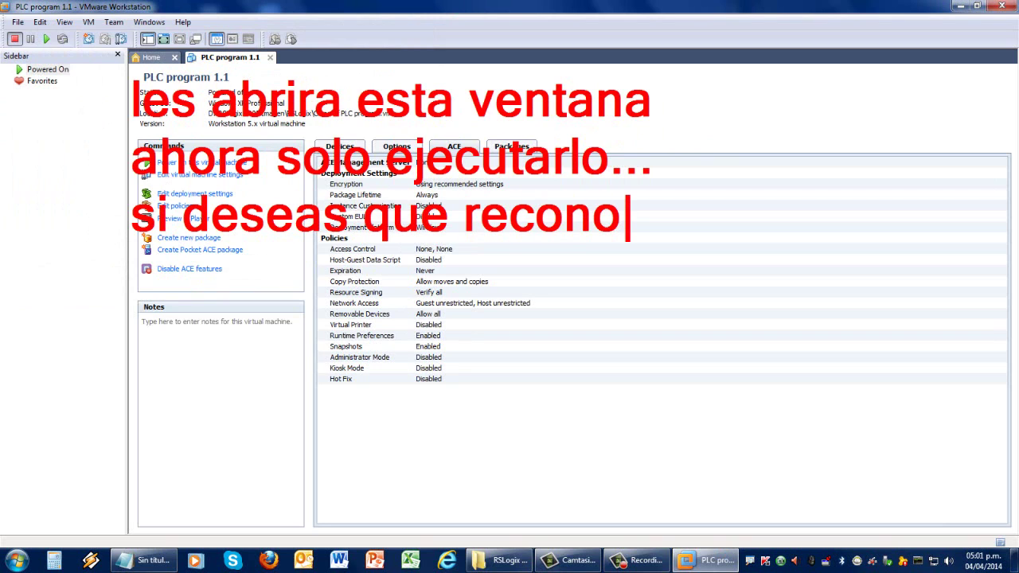
{"action": "type", "text": "sca tu"}
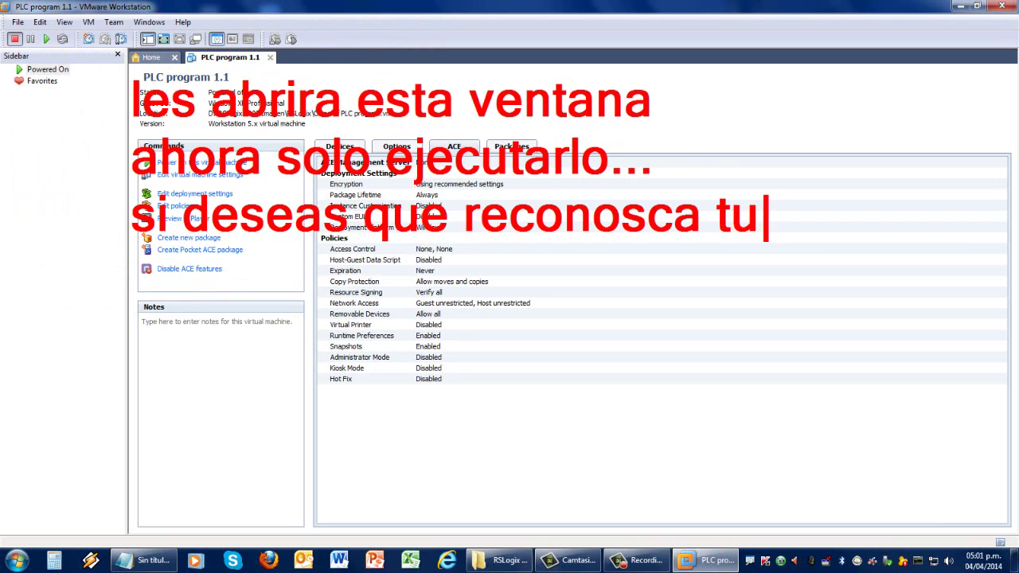
{"action": "type", "text": "s disco"}
{"action": "key", "text": "Return"}
{"action": "type", "text": "dur"}
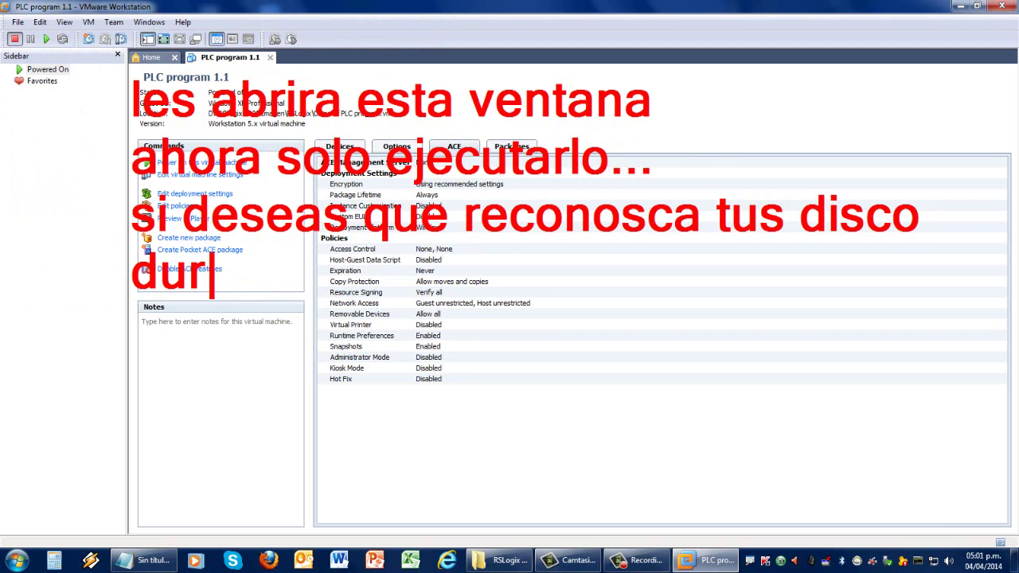
{"action": "type", "text": "o v"}
{"action": "key", "text": "BackSpace"}
{"action": "key", "text": "BackSpace"}
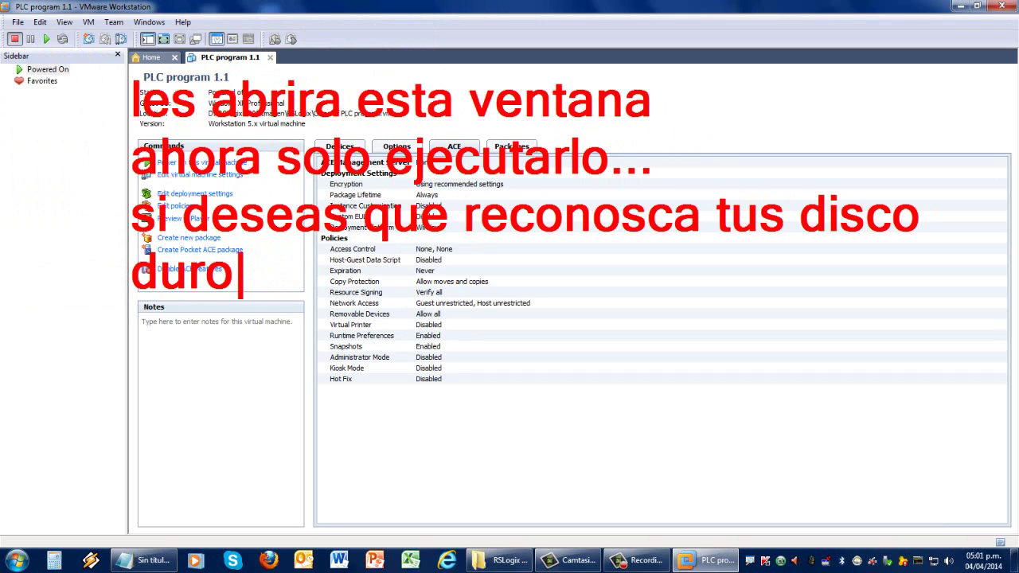
{"action": "type", "text": "o"}
{"action": "key", "text": "BackSpace"}
{"action": "key", "text": "BackSpace"}
{"action": "type", "text": ", "}
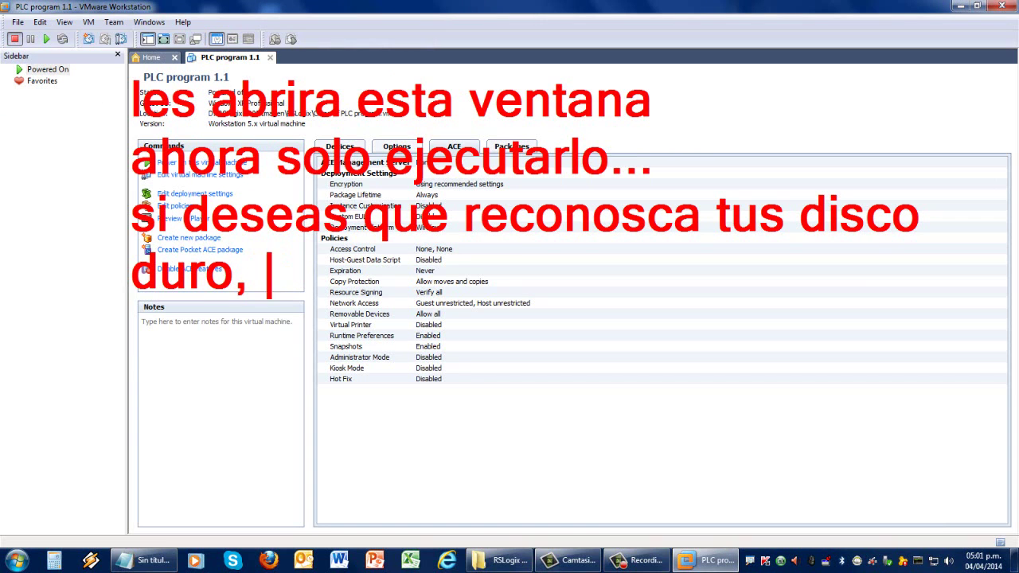
{"action": "type", "text": "usb, "}
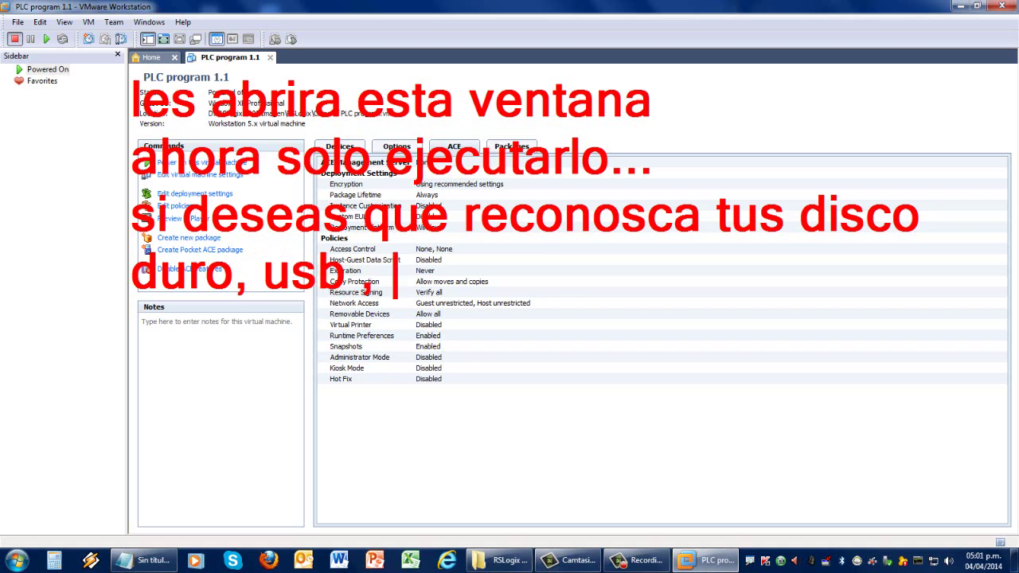
{"action": "type", "text": "lectora, etc..."}
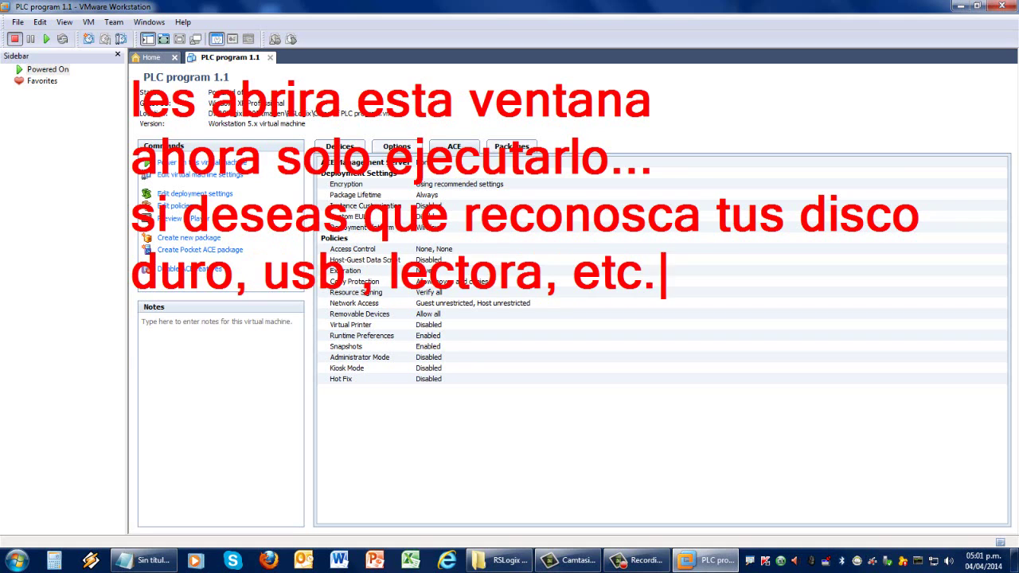
{"action": "key", "text": "Return"}
{"action": "type", "text": "confiru"}
{"action": "key", "text": "BackSpace"}
{"action": "key", "text": "BackSpace"}
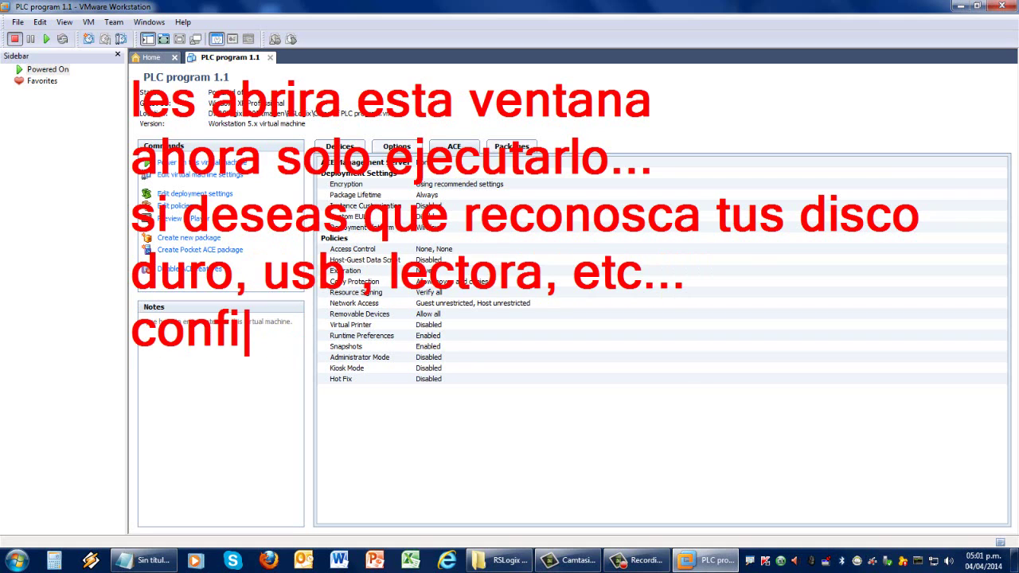
{"action": "type", "text": "gura, ya que por ahora esta"}
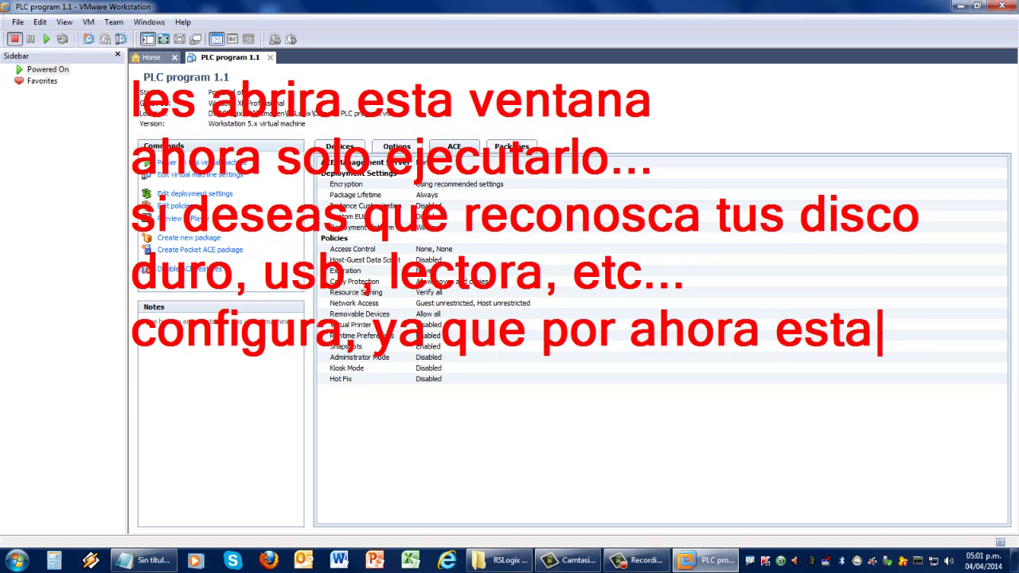
{"action": "key", "text": "Return"}
{"action": "type", "text": "con lo por defec to"}
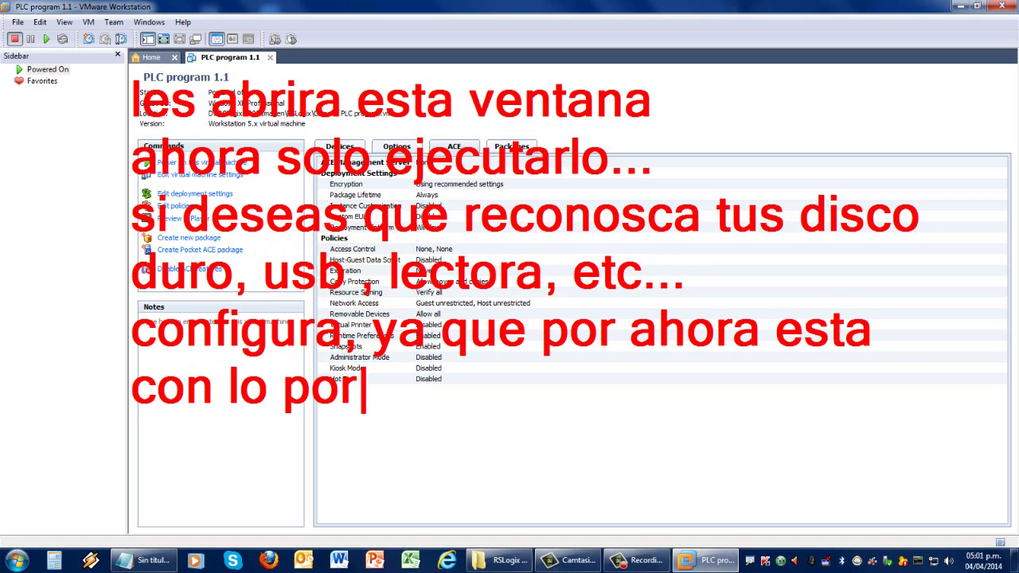
{"action": "key", "text": "BackSpace"}
{"action": "key", "text": "BackSpace"}
{"action": "key", "text": "BackSpace"}
{"action": "type", "text": "to de la maquiena"}
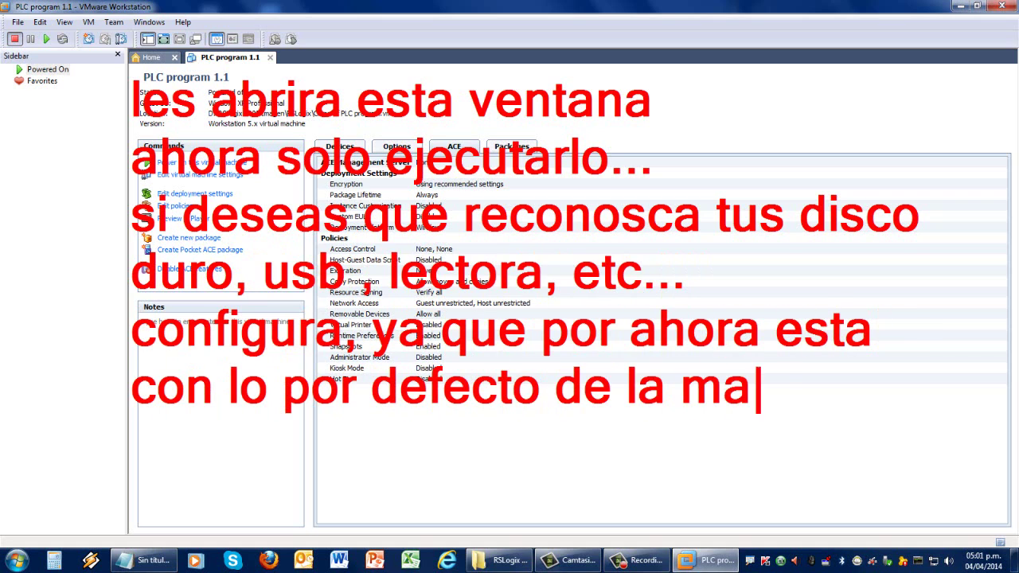
{"action": "key", "text": "BackSpace"}
{"action": "key", "text": "BackSpace"}
{"action": "key", "text": "BackSpace"}
{"action": "type", "text": "na"}
{"action": "key", "text": "Return"}
{"action": "type", "text": "que lo tene"}
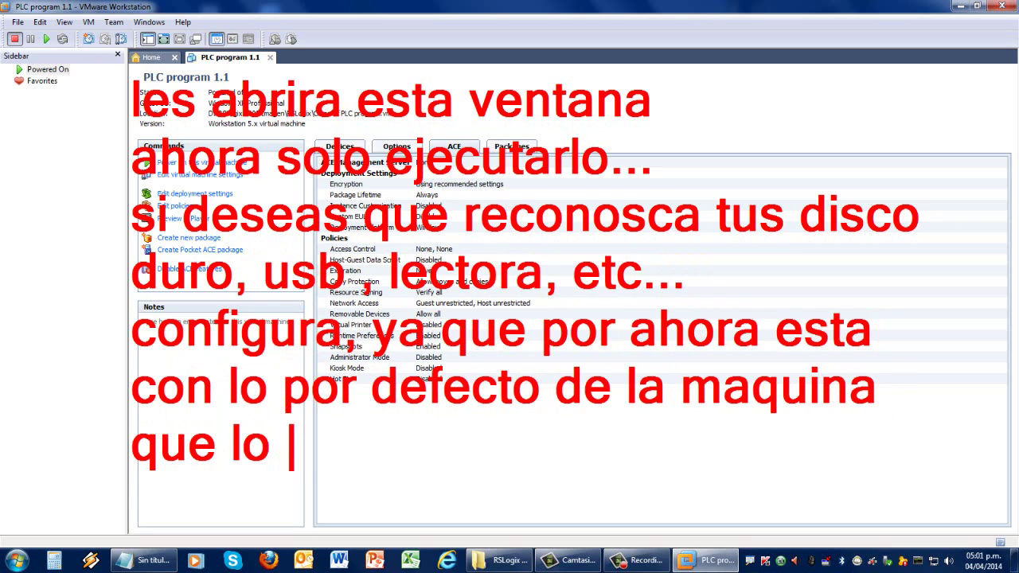
{"action": "key", "text": "BackSpace"}
{"action": "type", "text": "ia..."}
{"action": "key", "text": "BackSpace"}
{"action": "key", "text": "BackSpace"}
{"action": "key", "text": "BackSpace"}
{"action": "key", "text": "BackSpace"}
{"action": "key", "text": "BackSpace"}
{"action": "key", "text": "BackSpace"}
{"action": "key", "text": "BackSpace"}
{"action": "key", "text": "BackSpace"}
{"action": "key", "text": "BackSpace"}
{"action": "key", "text": "BackSpace"}
{"action": "key", "text": "BackSpace"}
{"action": "key", "text": "BackSpace"}
{"action": "key", "text": "BackSpace"}
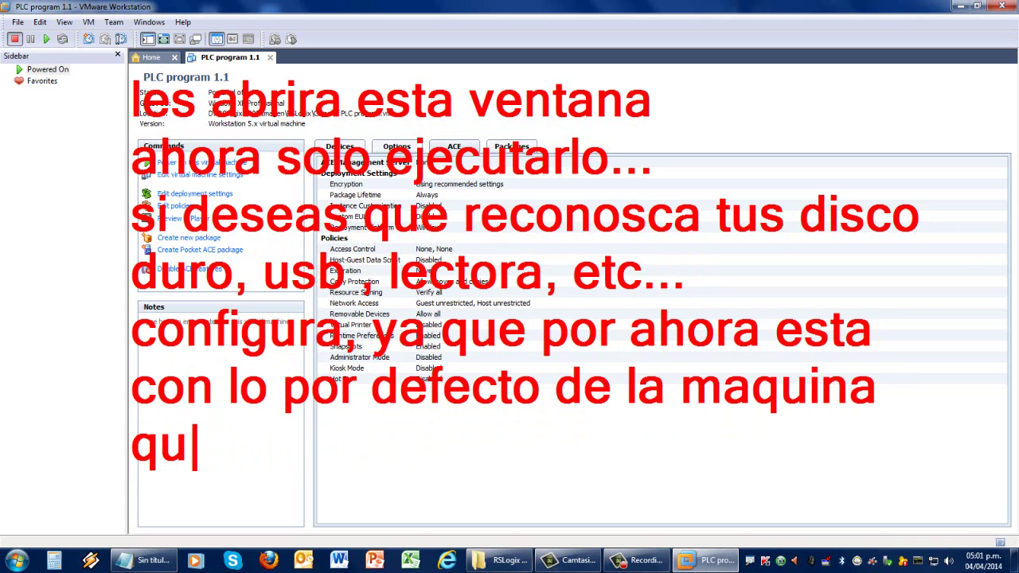
{"action": "key", "text": "Escape"}
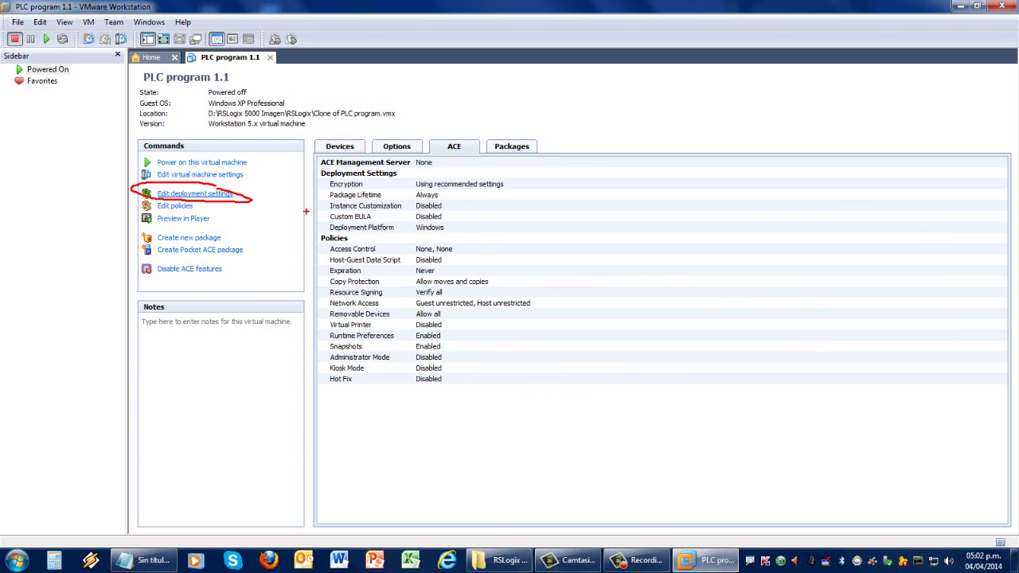
{"action": "key", "text": "Escape"}
View the deployment settings of the PLC program 1.1 virtual machine and close them without changes
{"action": "left_click", "coordinate": [194, 194]}
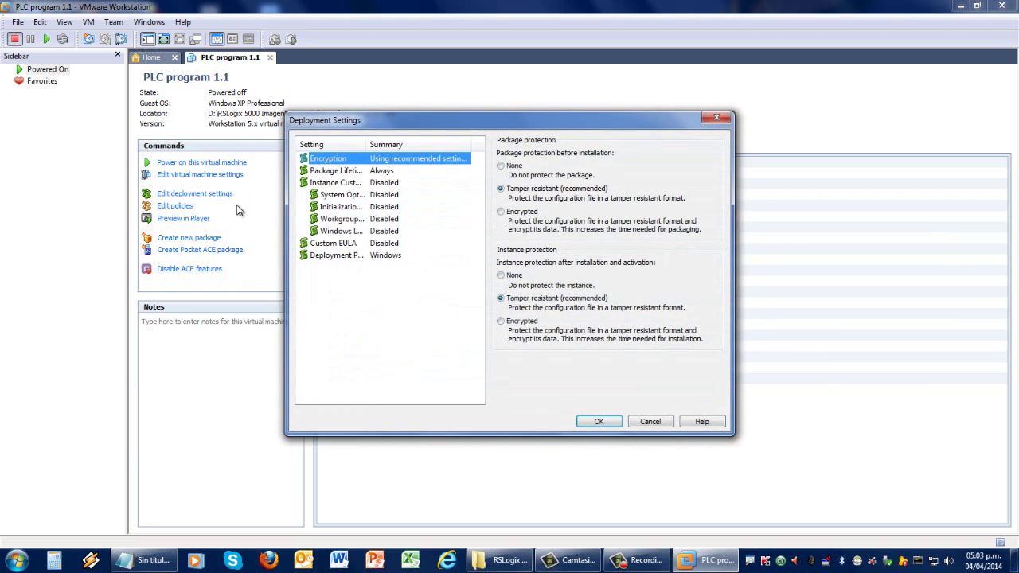
{"action": "left_click", "coordinate": [657, 422]}
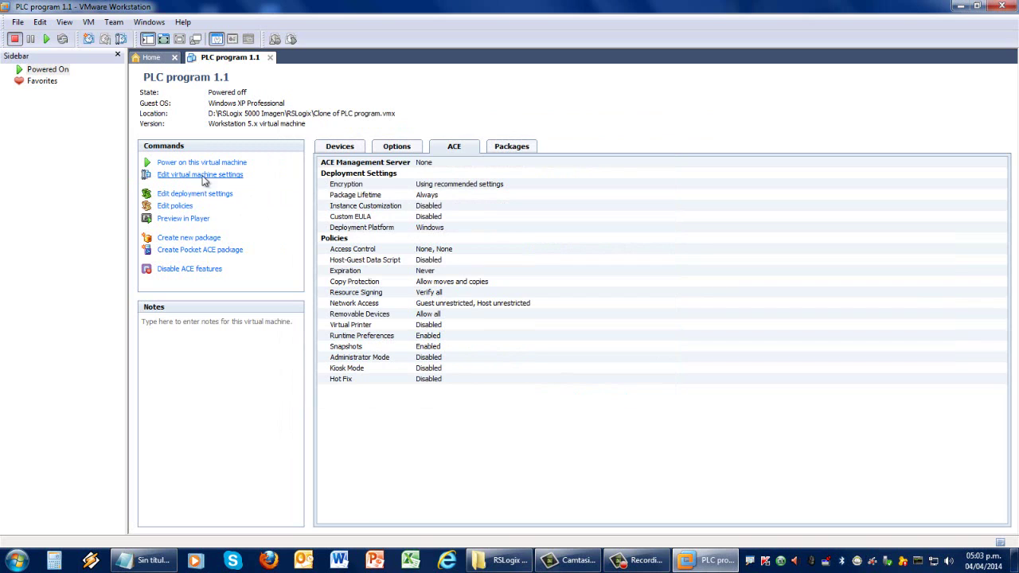
{"action": "key", "text": "Escape"}
Review the virtual machine's hard disk settings and the physical drive choices for its CD/DVD device, then cancel the settings
{"action": "left_click", "coordinate": [203, 176]}
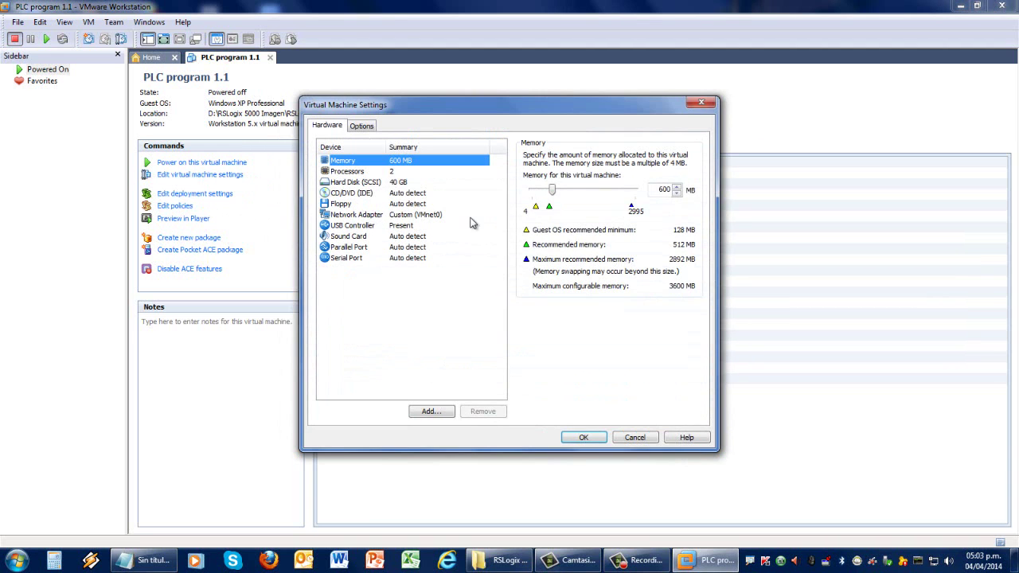
{"action": "left_click", "coordinate": [364, 183]}
{"action": "left_click", "coordinate": [365, 193]}
{"action": "left_click", "coordinate": [666, 219]}
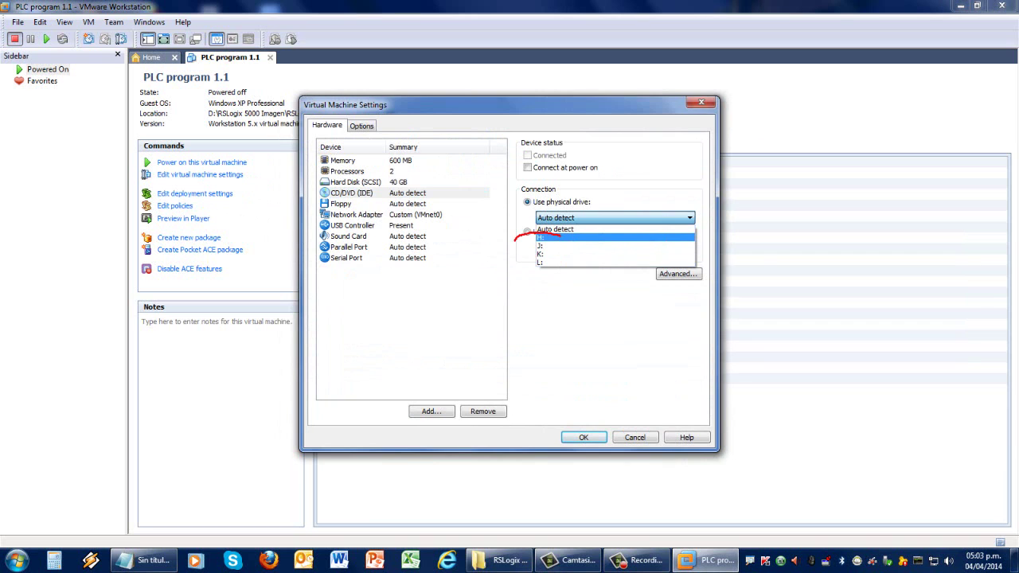
{"action": "key", "text": "Escape"}
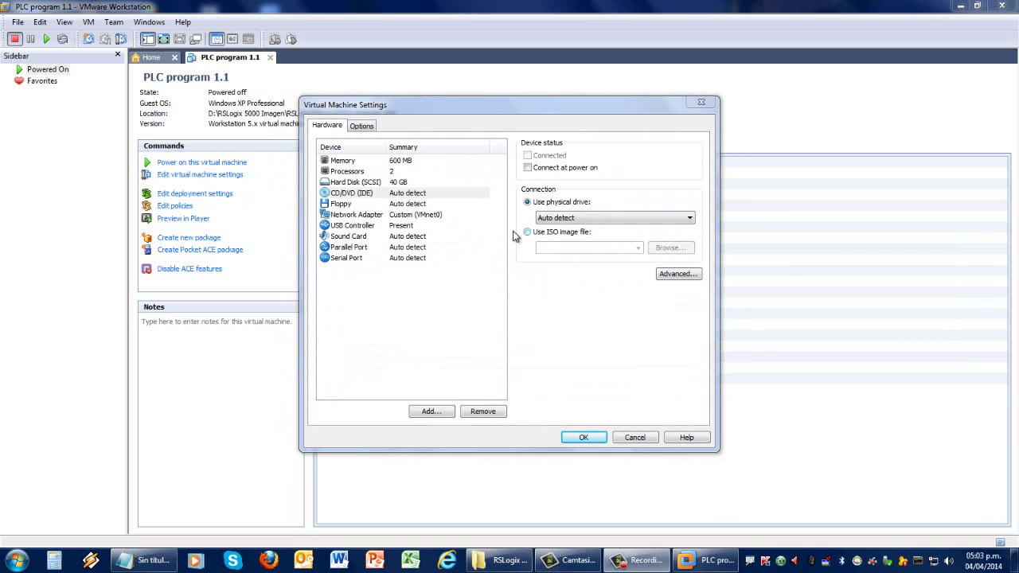
{"action": "left_click", "coordinate": [637, 438]}
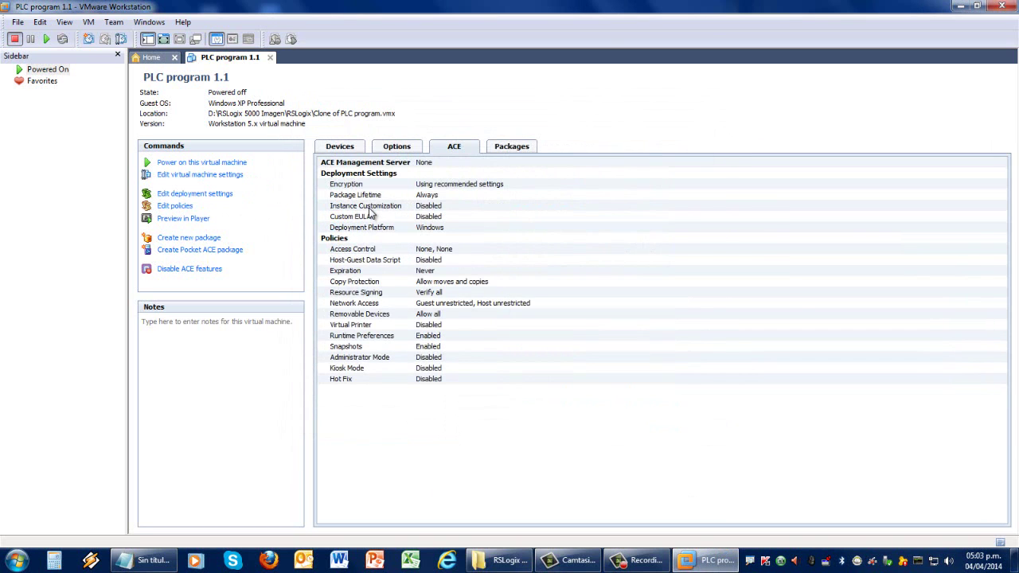
{"action": "type", "text": "lo confi"}
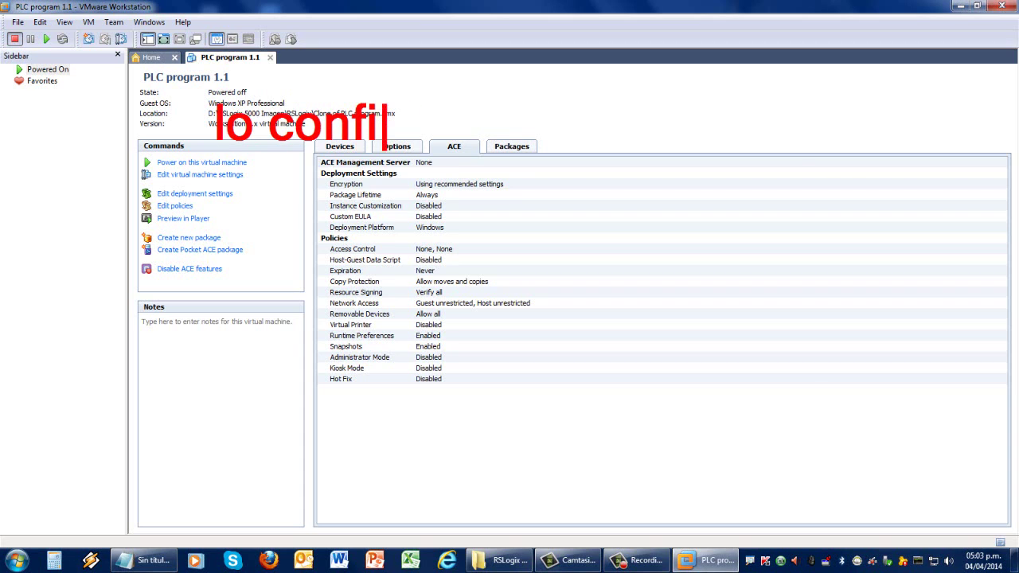
{"action": "type", "text": "guras como tu de"}
{"action": "type", "text": "see"}
{"action": "key", "text": "Return"}
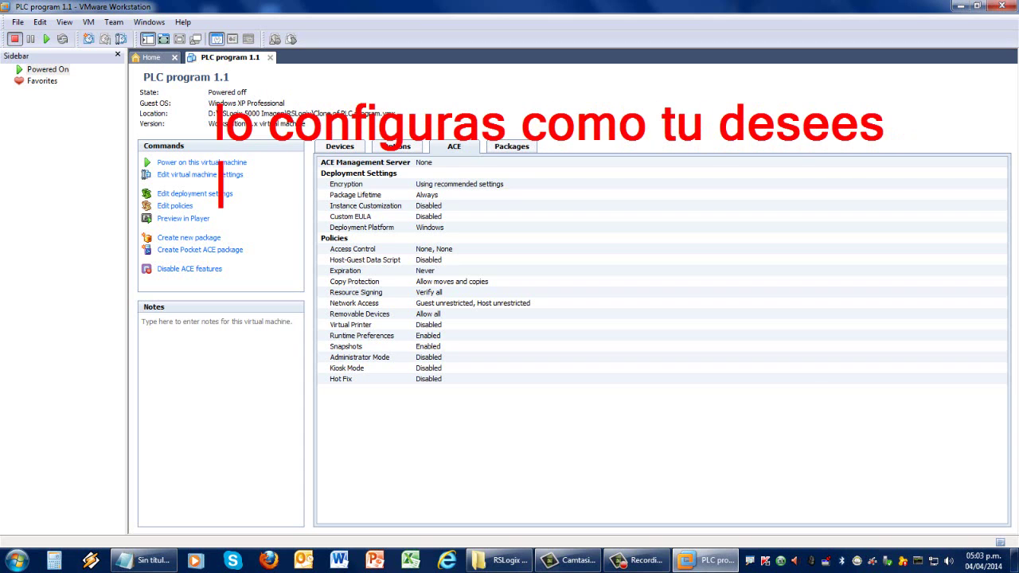
{"action": "type", "text": "yo no lo hago,"}
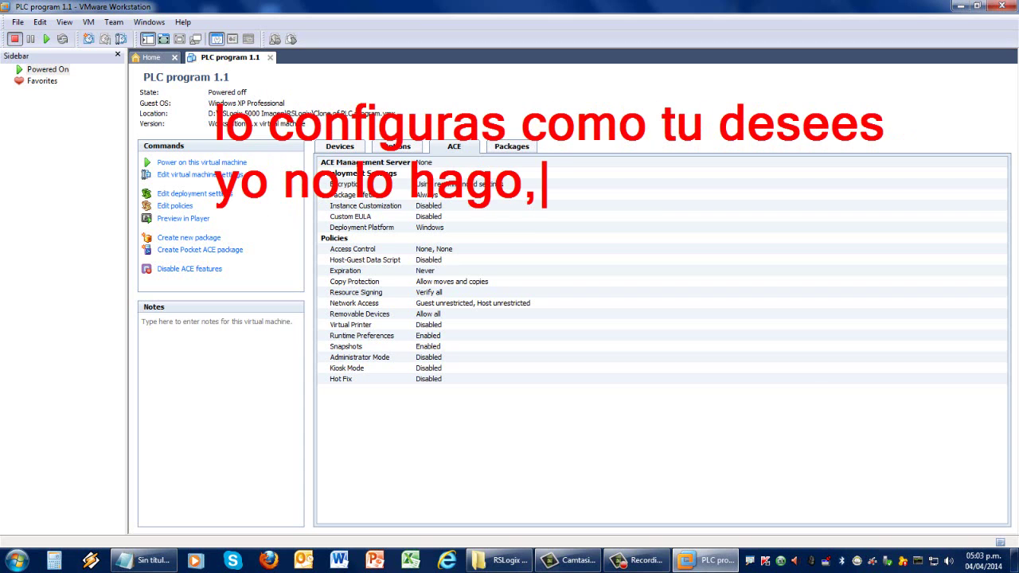
{"action": "type", "text": " ya que aveces"}
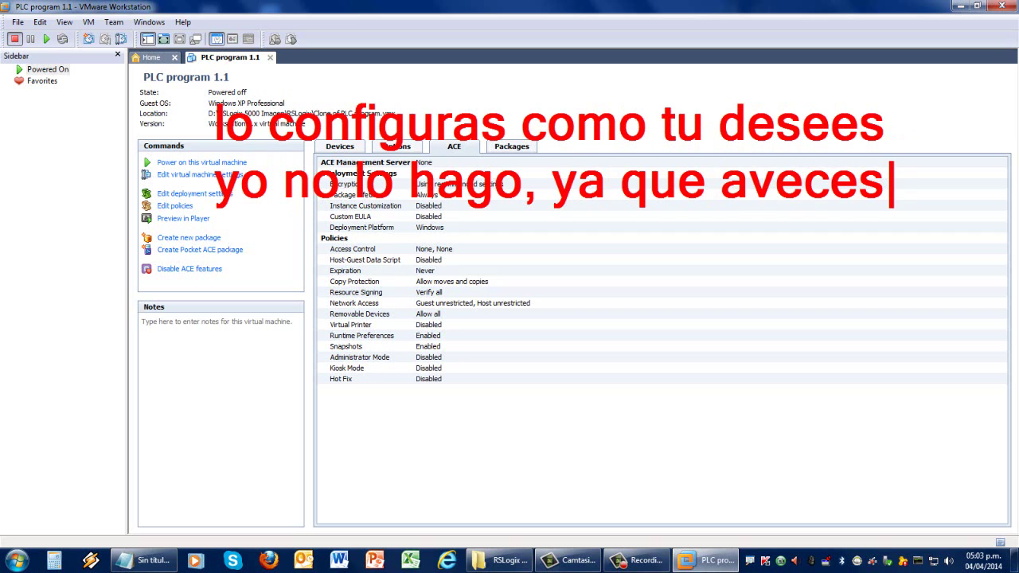
{"action": "key", "text": "Return"}
{"action": "type", "text": "me hace com"}
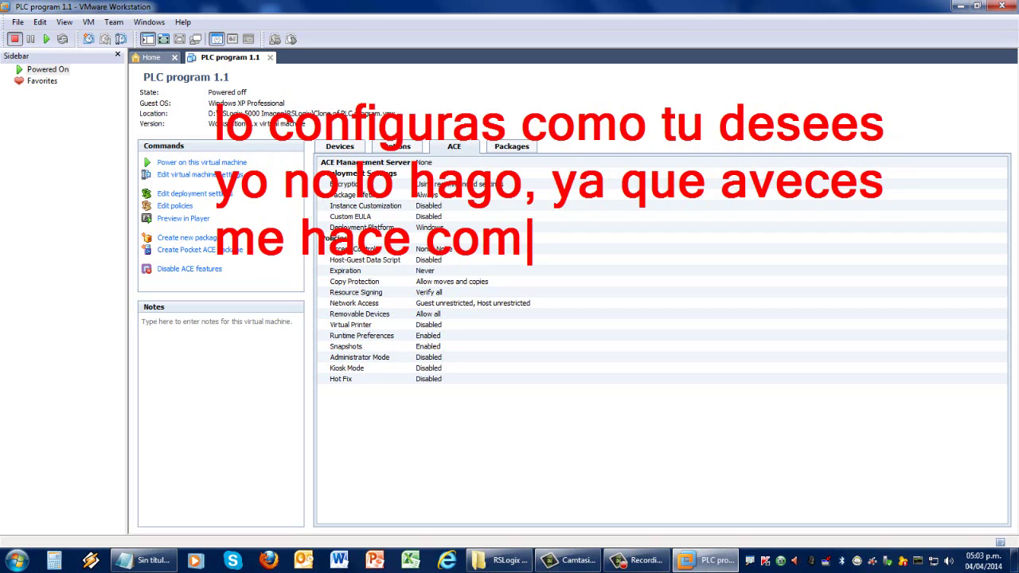
{"action": "key", "text": "BackSpace"}
{"action": "type", "text": "nflictos con mio"}
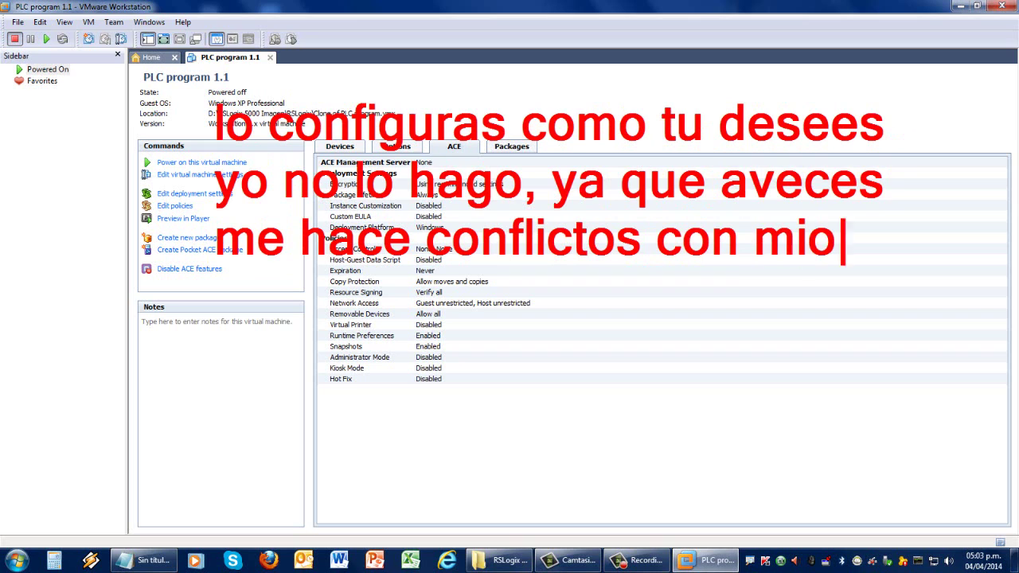
{"action": "key", "text": "BackSpace"}
{"action": "type", "text": "s"}
{"action": "key", "text": "Return"}
{"action": "type", "text": "driver..."}
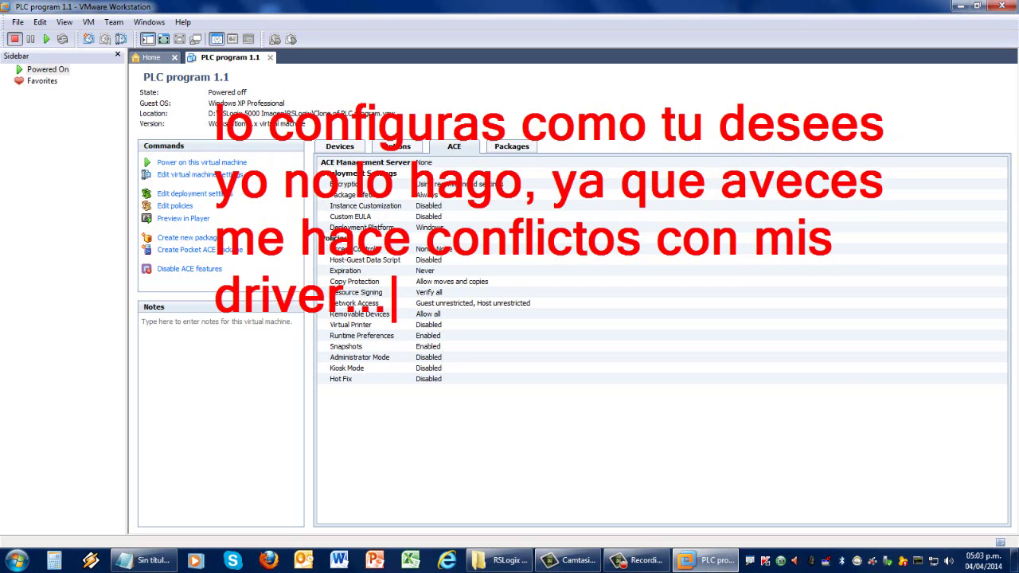
{"action": "key", "text": "Escape"}
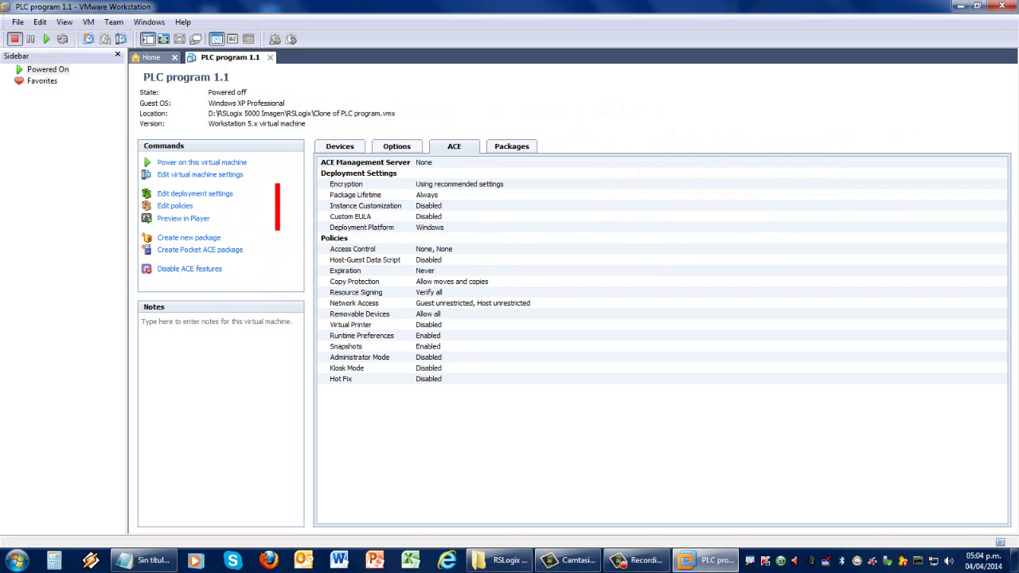
{"action": "type", "text": "ejecutamos"}
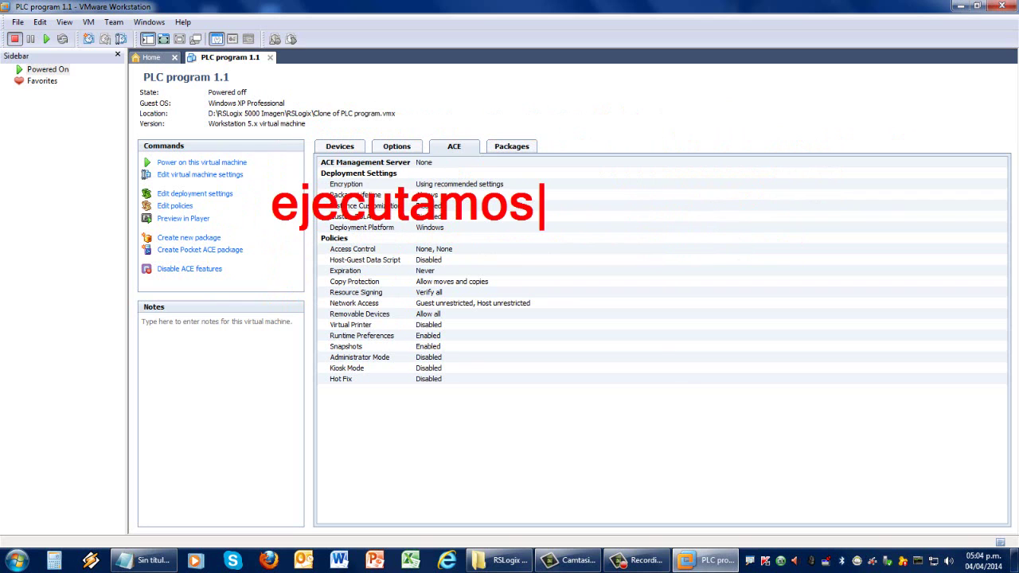
{"action": "type", "text": " ........"}
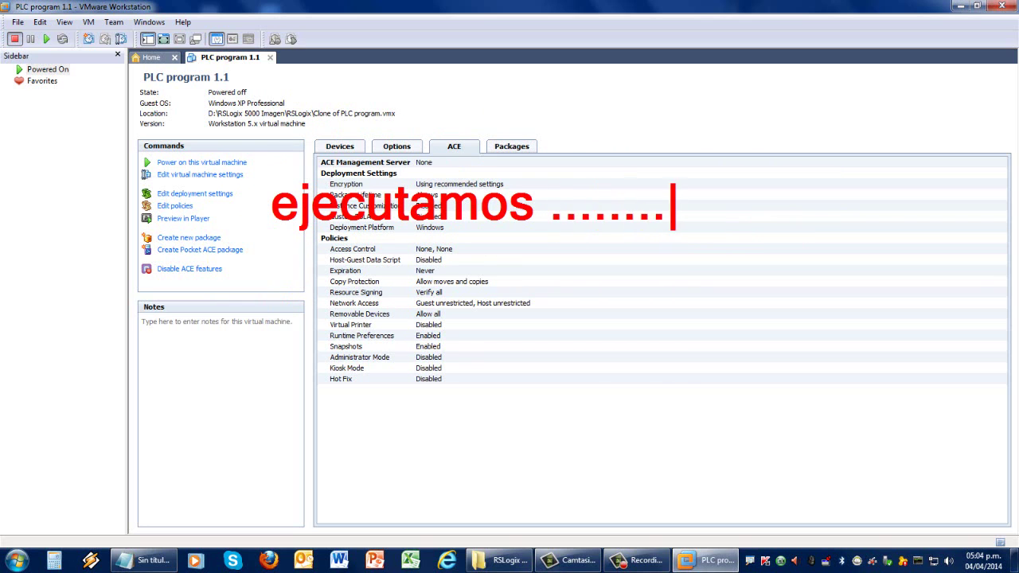
Power on the PLC program 1.1 virtual machine
{"action": "left_click", "coordinate": [182, 164]}
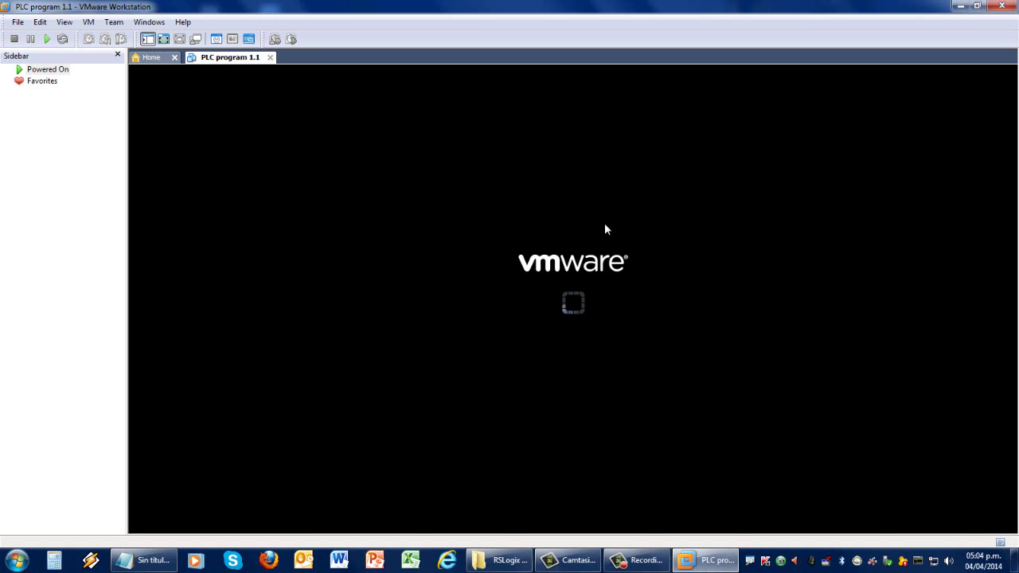
{"action": "left_click", "coordinate": [319, 165]}
{"action": "type", "text": "listo te"}
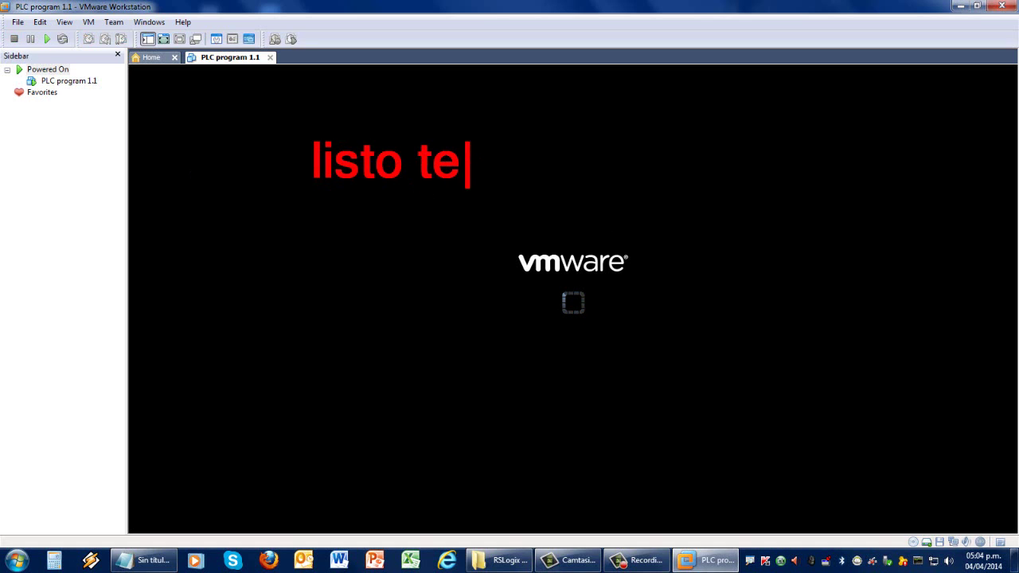
{"action": "type", "text": "nemos todo"}
{"action": "key", "text": "Return"}
{"action": "type", "text": "ins"}
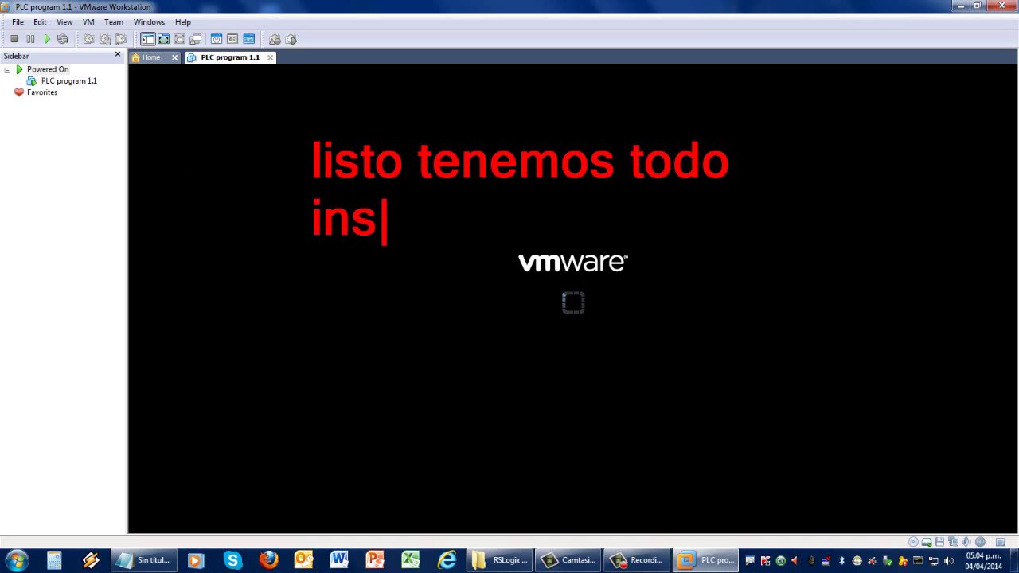
{"action": "type", "text": "talada,d e"}
{"action": "key", "text": "BackSpace"}
{"action": "key", "text": "BackSpace"}
{"action": "key", "text": "BackSpace"}
{"action": "type", "text": "deje"}
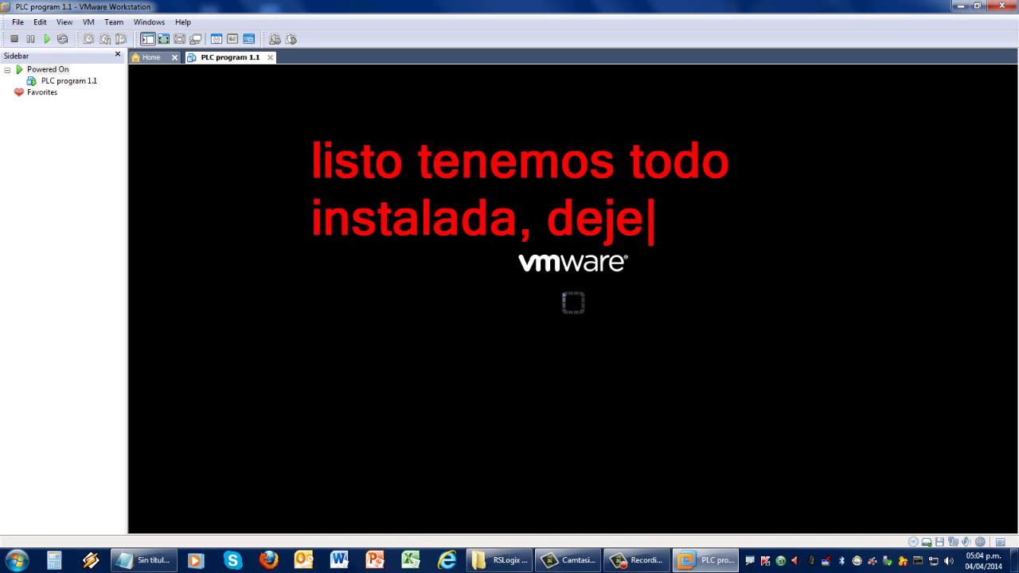
{"action": "type", "text": "mos que corra"}
{"action": "key", "text": "Return"}
{"action": "type", "text": "la maquin"}
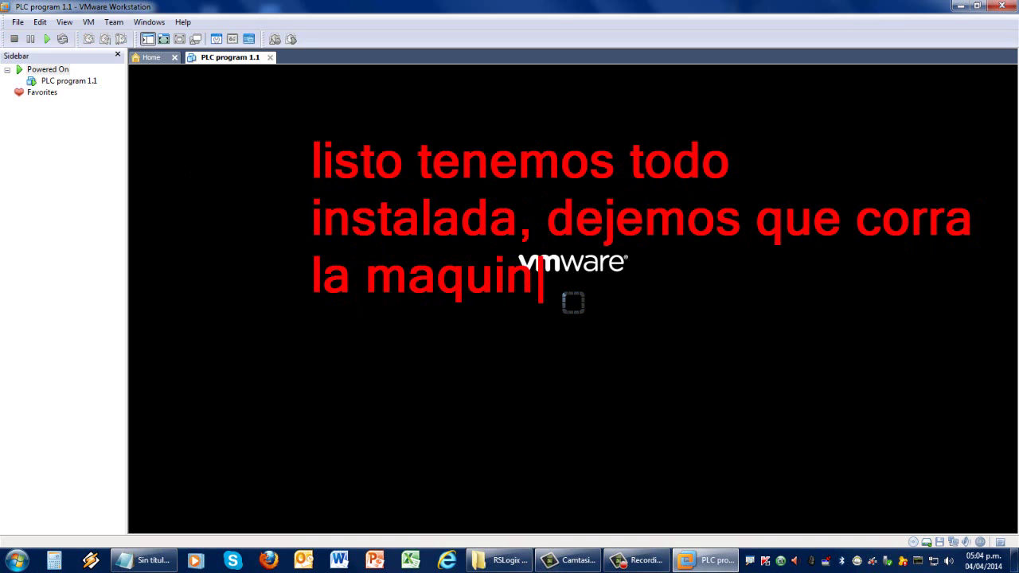
{"action": "type", "text": "a virtua"}
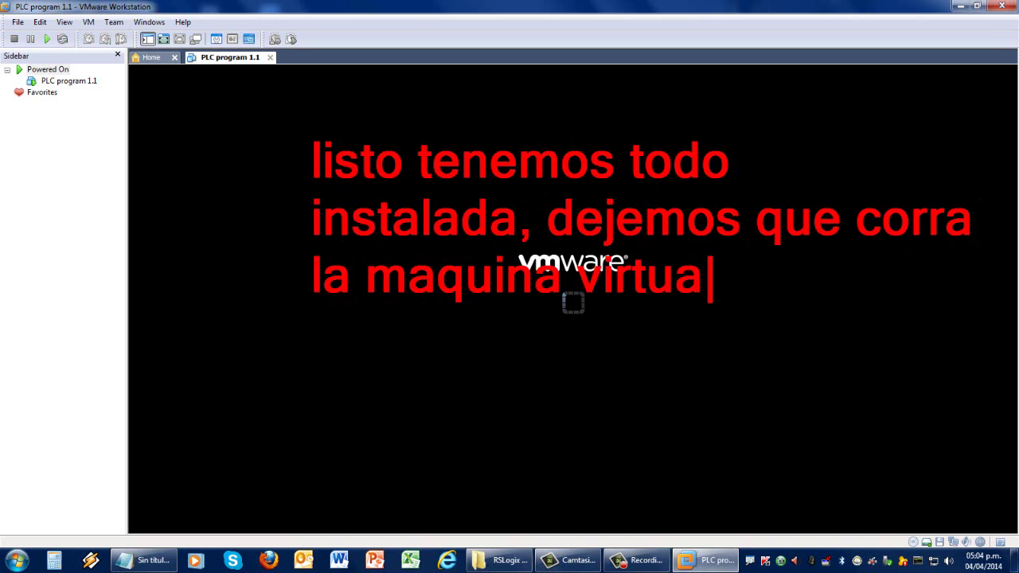
{"action": "key", "text": "BackSpace"}
{"action": "key", "text": "BackSpace"}
{"action": "key", "text": "BackSpace"}
{"action": "key", "text": "BackSpace"}
{"action": "key", "text": "BackSpace"}
{"action": "key", "text": "BackSpace"}
{"action": "key", "text": "BackSpace"}
{"action": "key", "text": "BackSpace"}
{"action": "key", "text": "BackSpace"}
{"action": "key", "text": "BackSpace"}
{"action": "key", "text": "BackSpace"}
{"action": "key", "text": "BackSpace"}
{"action": "key", "text": "BackSpace"}
{"action": "key", "text": "BackSpace"}
{"action": "key", "text": "BackSpace"}
{"action": "key", "text": "BackSpace"}
{"action": "key", "text": "BackSpace"}
{"action": "key", "text": "BackSpace"}
{"action": "key", "text": "BackSpace"}
{"action": "key", "text": "BackSpace"}
{"action": "type", "text": "ya"}
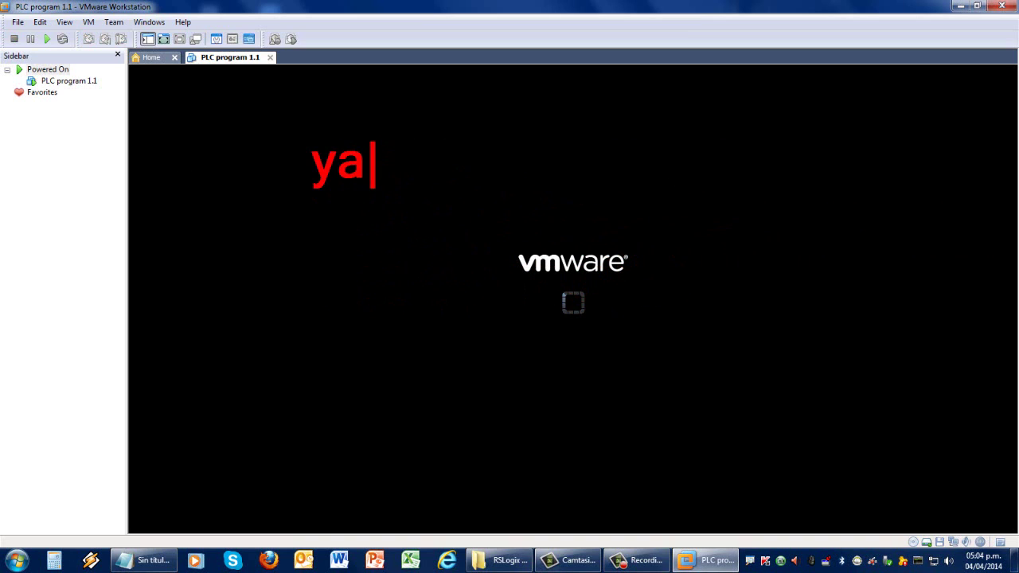
{"action": "type", "text": " incluye el windows"}
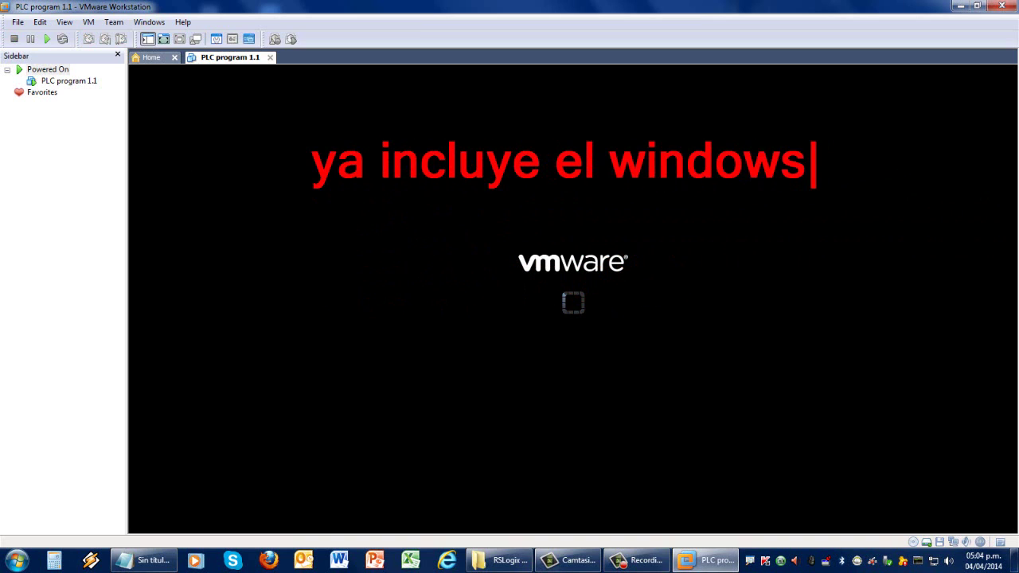
{"action": "type", "text": " X"}
{"action": "key", "text": "BackSpace"}
{"action": "key", "text": "BackSpace"}
{"action": "key", "text": "BackSpace"}
{"action": "key", "text": "BackSpace"}
{"action": "key", "text": "BackSpace"}
{"action": "key", "text": "BackSpace"}
{"action": "key", "text": "BackSpace"}
{"action": "key", "text": "BackSpace"}
{"action": "key", "text": "BackSpace"}
{"action": "key", "text": "BackSpace"}
{"action": "key", "text": "BackSpace"}
{"action": "key", "text": "BackSpace"}
{"action": "key", "text": "BackSpace"}
{"action": "key", "text": "BackSpace"}
{"action": "key", "text": "BackSpace"}
{"action": "key", "text": "BackSpace"}
{"action": "key", "text": "BackSpace"}
{"action": "key", "text": "BackSpace"}
{"action": "key", "text": "BackSpace"}
{"action": "key", "text": "BackSpace"}
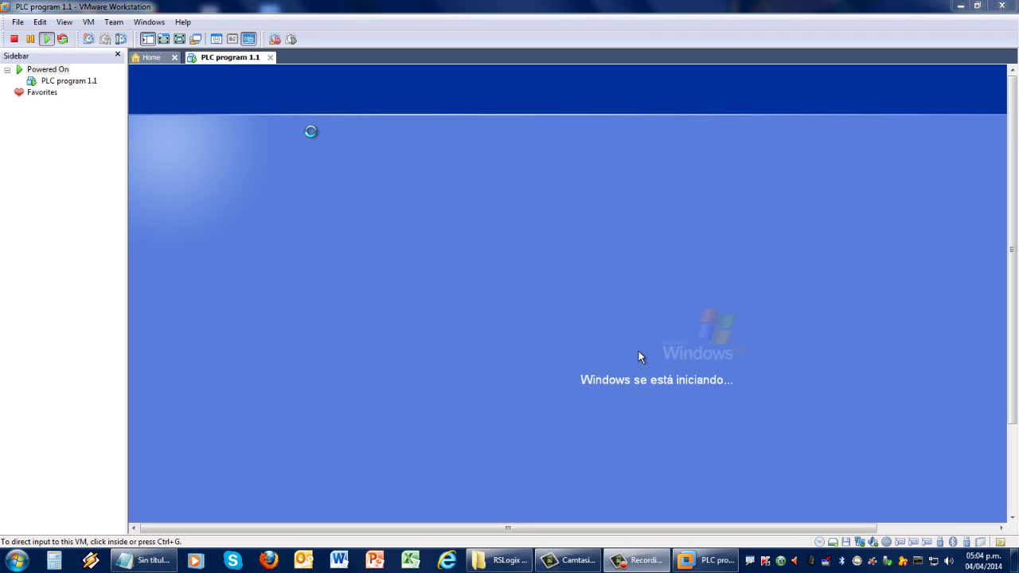
Show the PLC program 1.1 virtual machine in full screen and dismiss the antivirus notification in its Windows XP
{"action": "left_click", "coordinate": [180, 39]}
{"action": "left_click", "coordinate": [562, 279]}
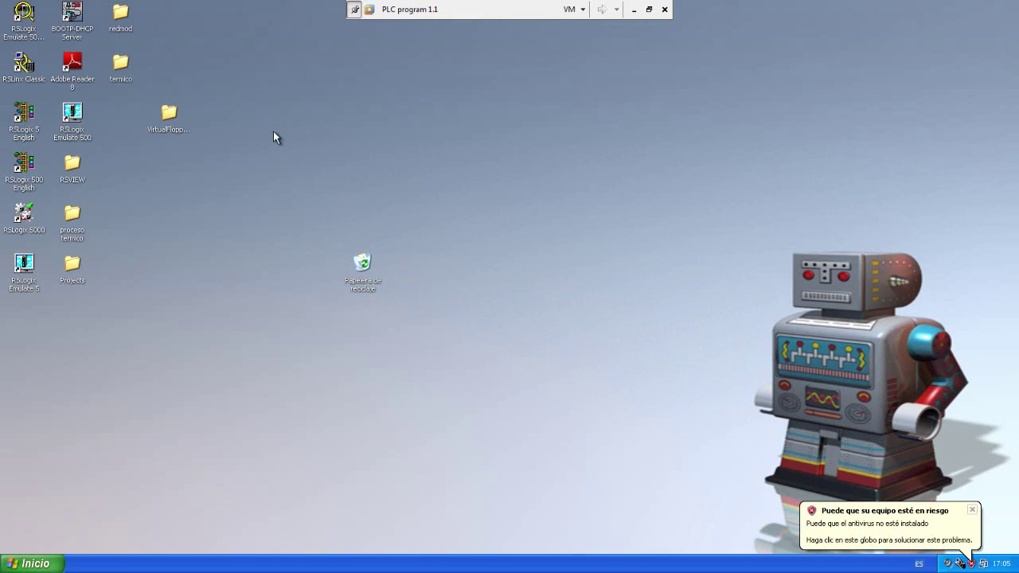
{"action": "left_click", "coordinate": [972, 509]}
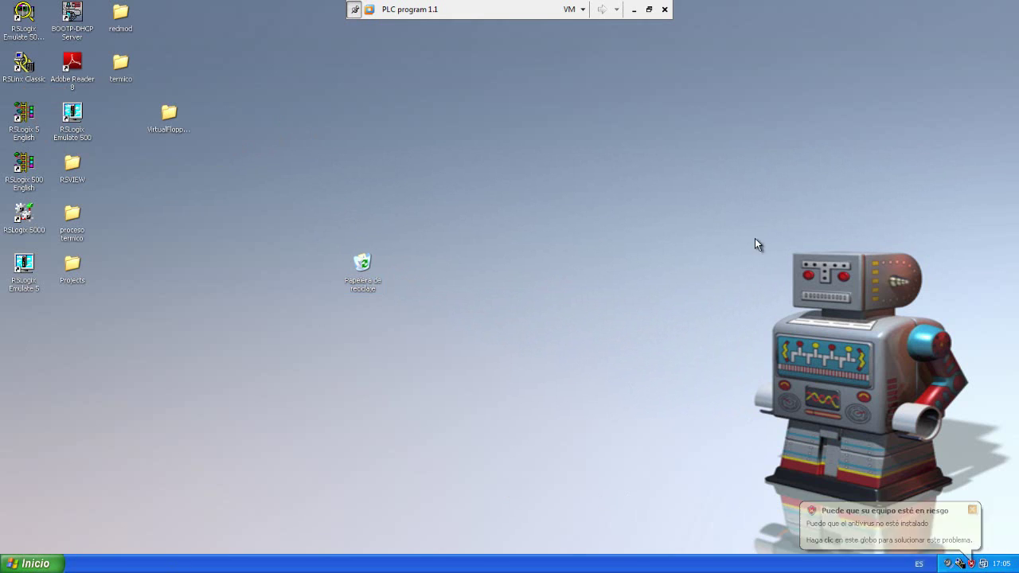
{"action": "left_click", "coordinate": [648, 10]}
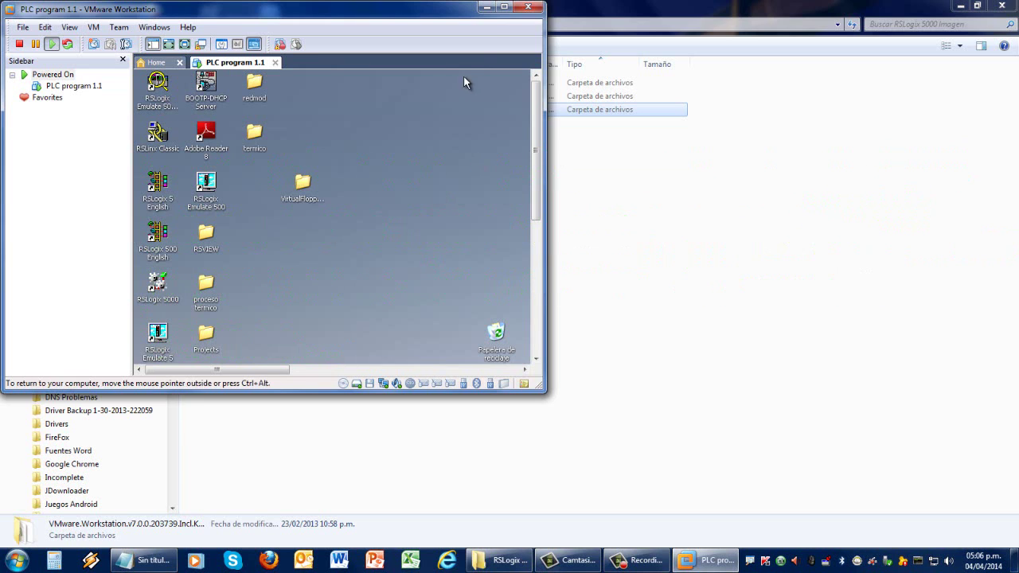
{"action": "left_click", "coordinate": [504, 6]}
{"action": "left_click", "coordinate": [180, 41]}
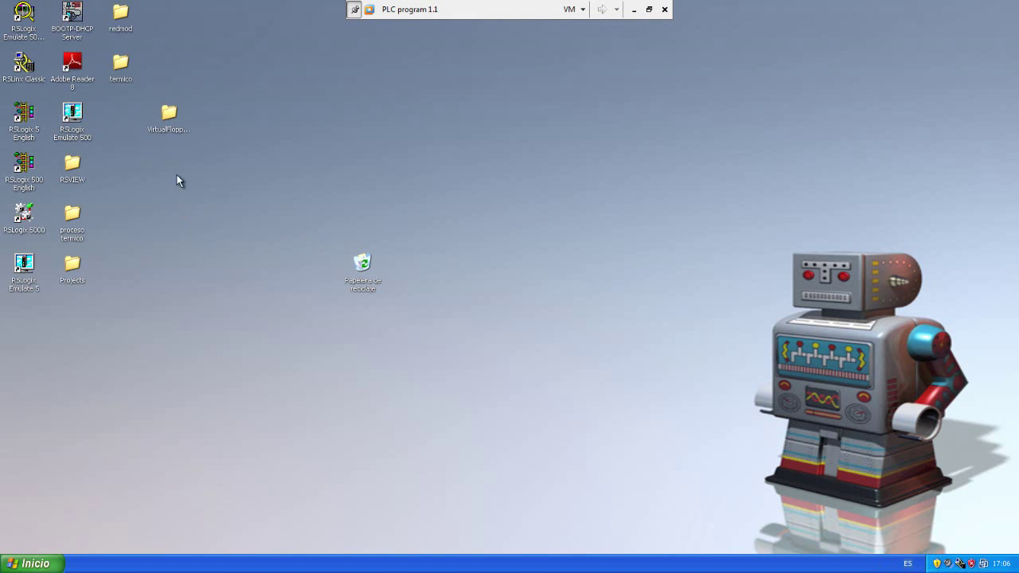
Check the VirtualFloppyDisk folder on the virtual machine's desktop, move it to the Recycle Bin and leave full screen
{"action": "left_click", "coordinate": [170, 116]}
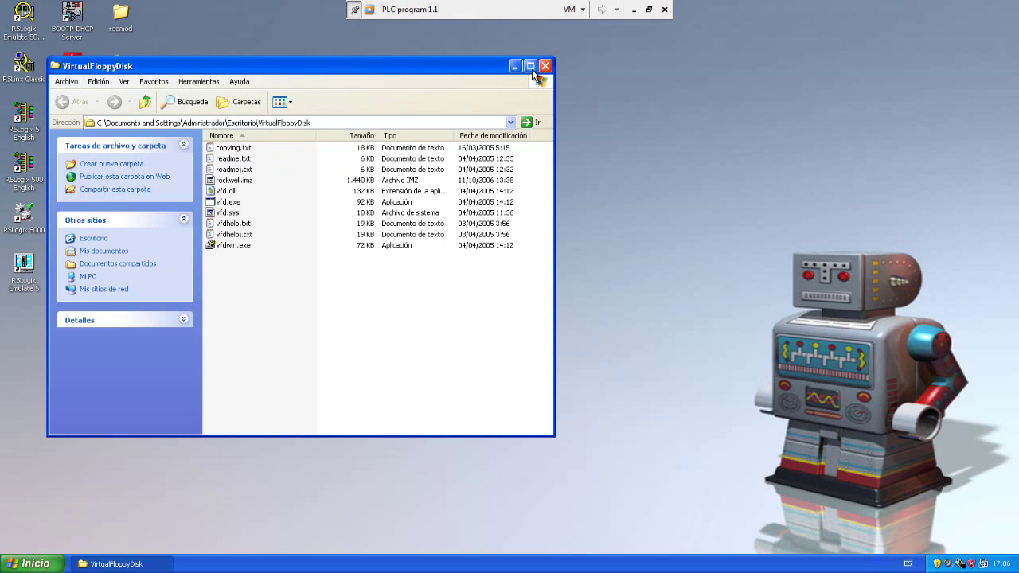
{"action": "left_click", "coordinate": [545, 65]}
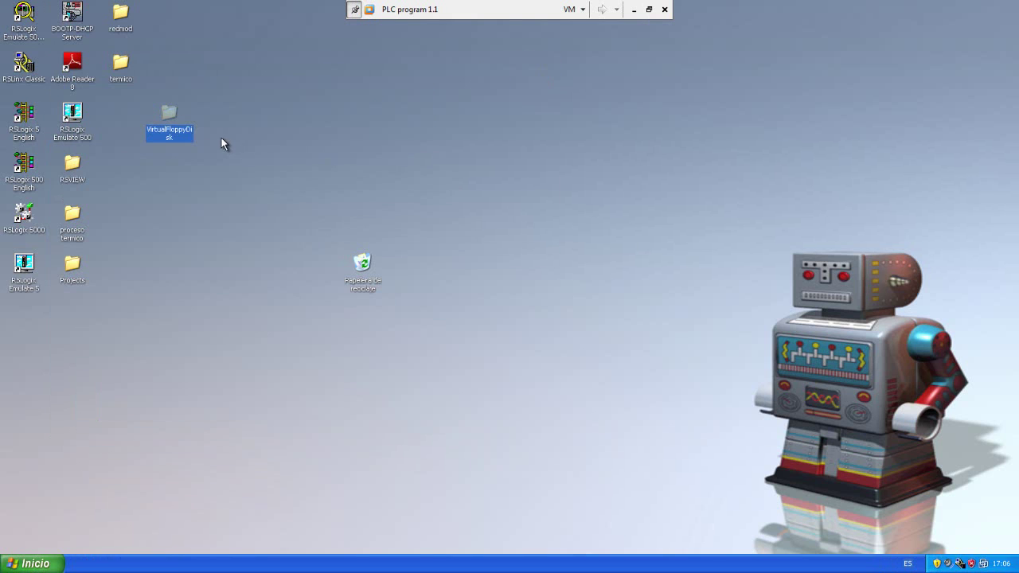
{"action": "left_click_drag", "start_coordinate": [378, 274], "coordinate": [373, 279]}
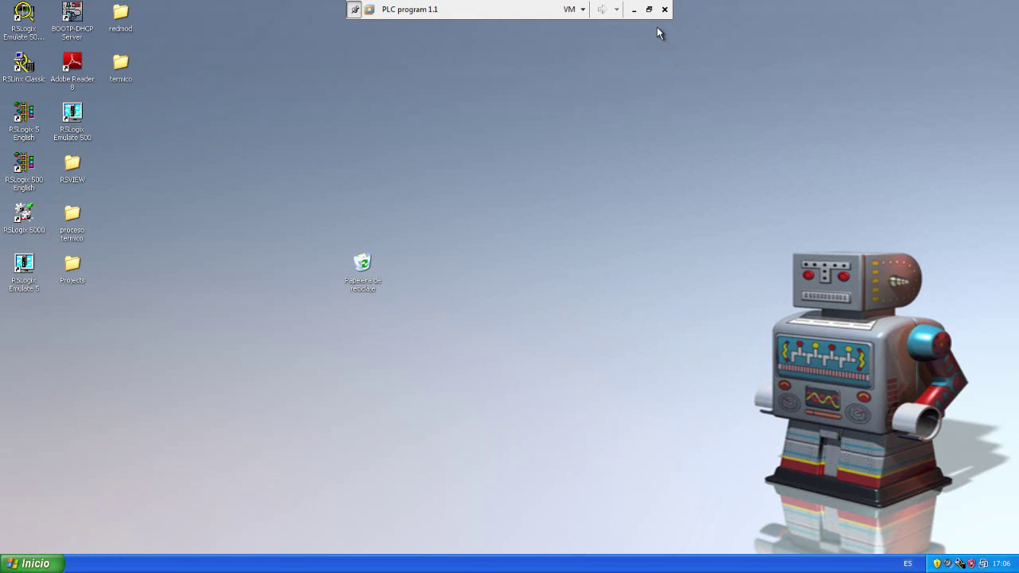
{"action": "left_click", "coordinate": [648, 9]}
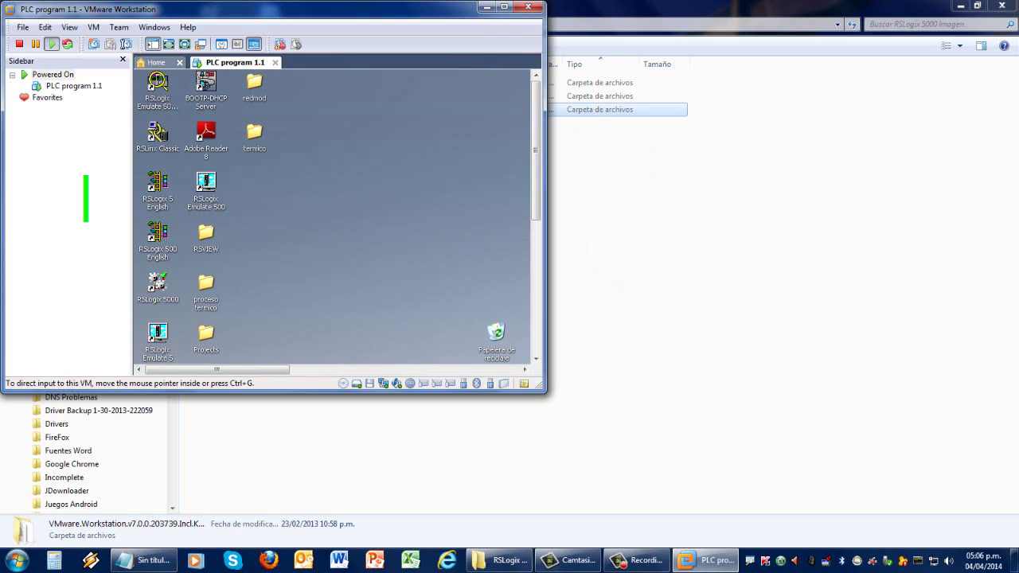
{"action": "type", "text": "me olvidaba"}
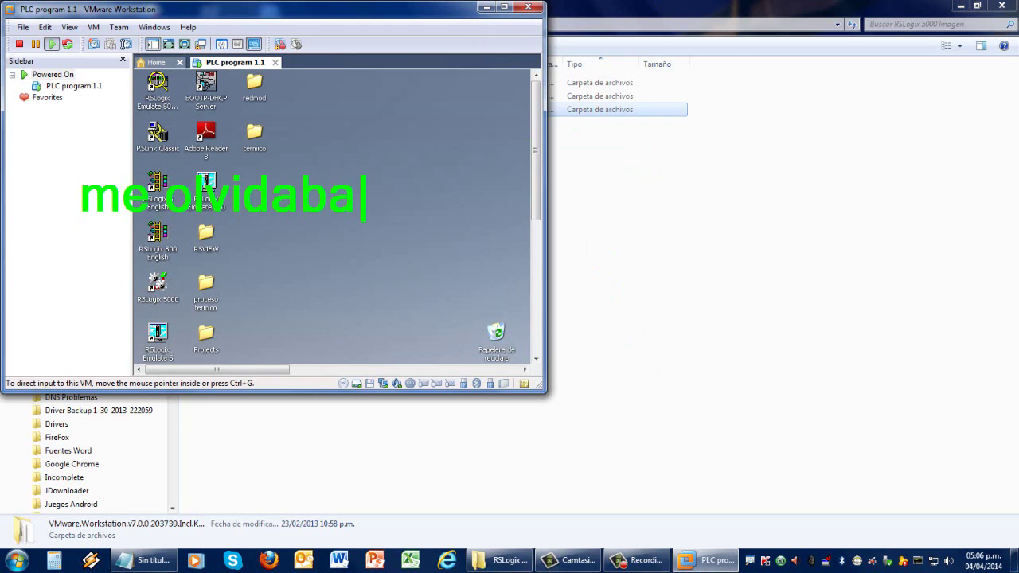
{"action": "type", "text": ", las llaves"}
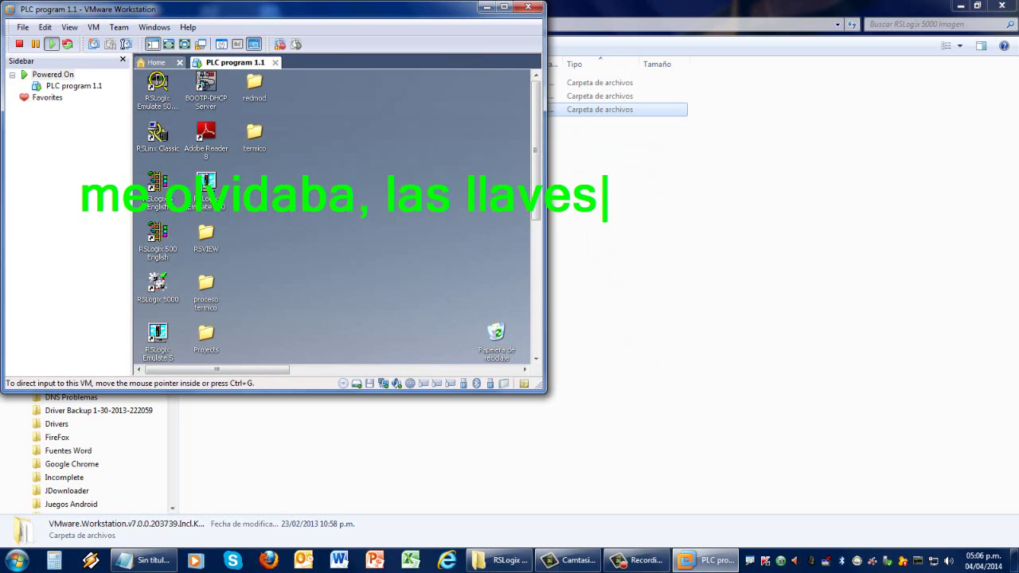
{"action": "type", "text": " las copiamos a la maquina"}
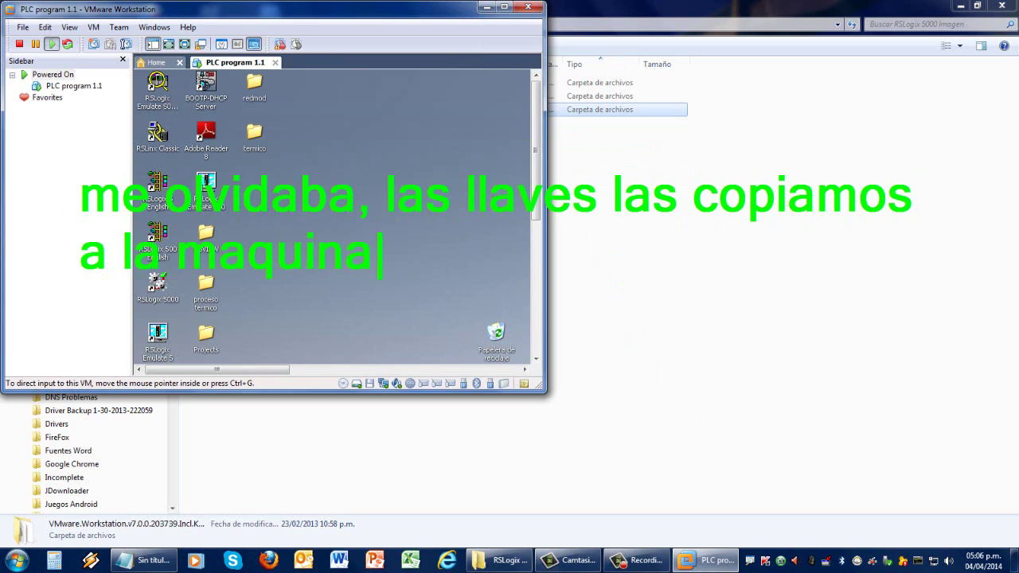
{"action": "type", "text": " virtual.... asi"}
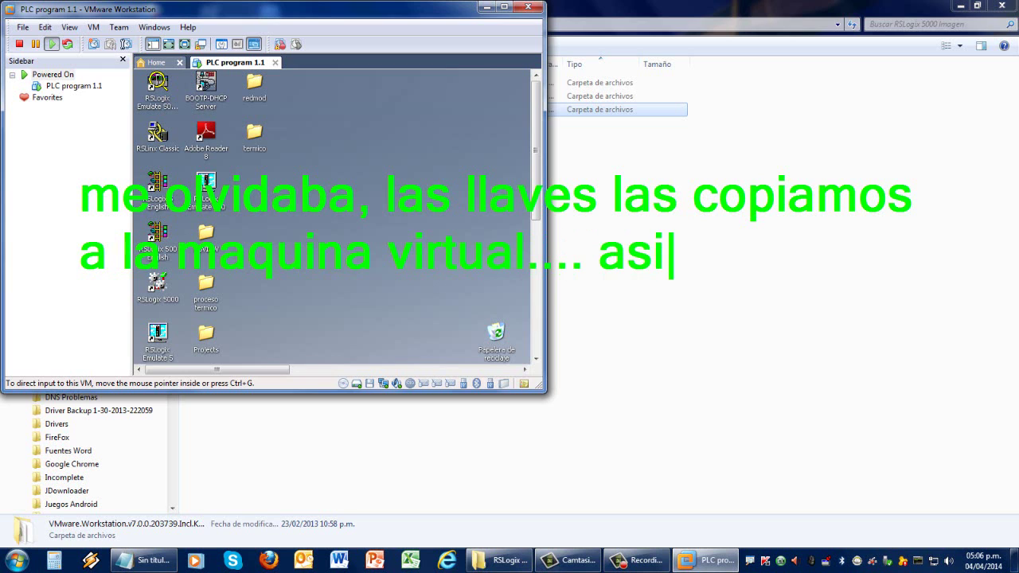
{"action": "key", "text": "Escape"}
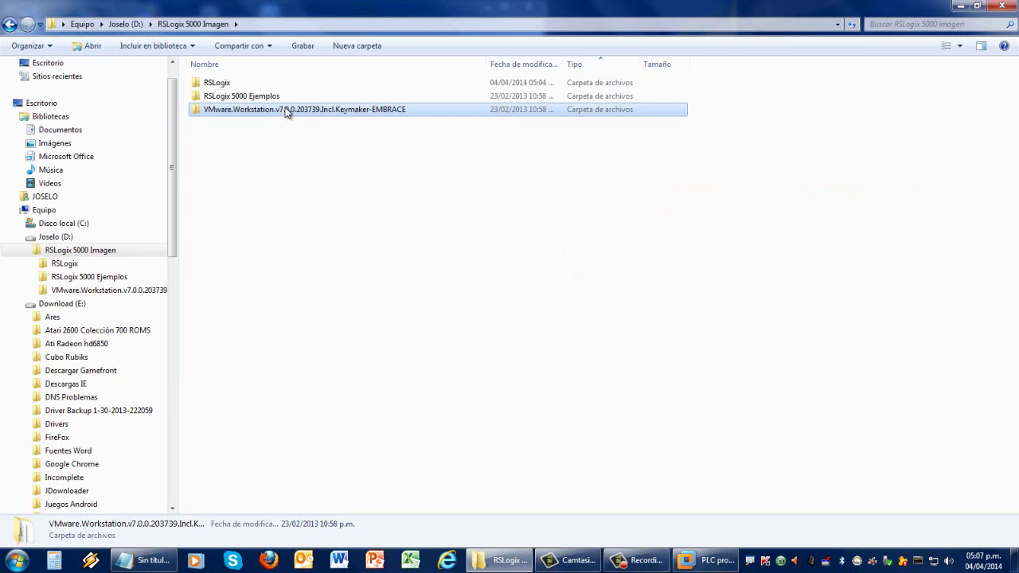
On the host, extract Rockwell_keys_V_7.0.rar from D:\RSLogix 5000 Imagen\RSLogix into a Rockwell_keys_V_7.0 folder beside it
{"action": "double_click", "coordinate": [233, 84]}
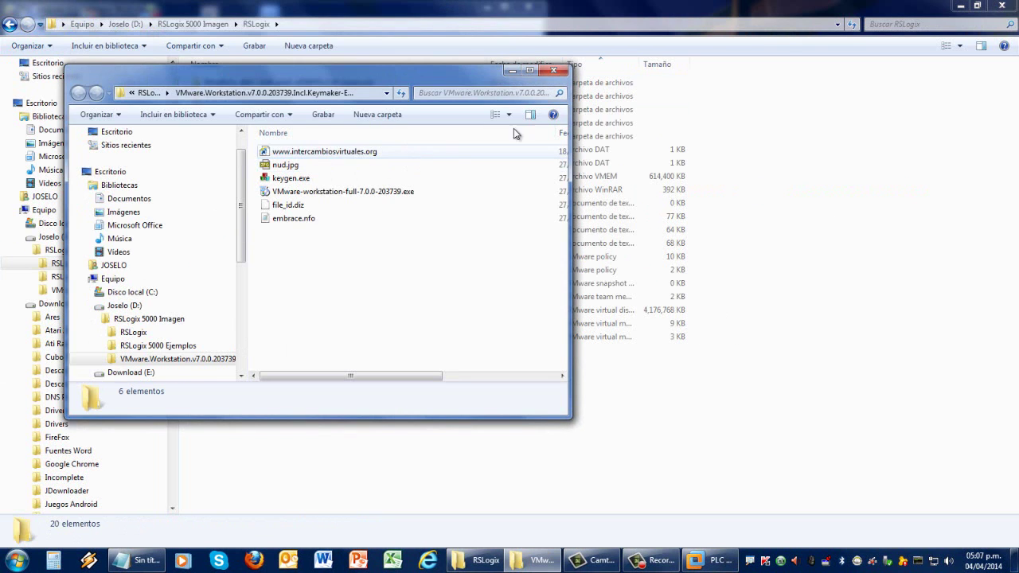
{"action": "key", "text": "alt+F4"}
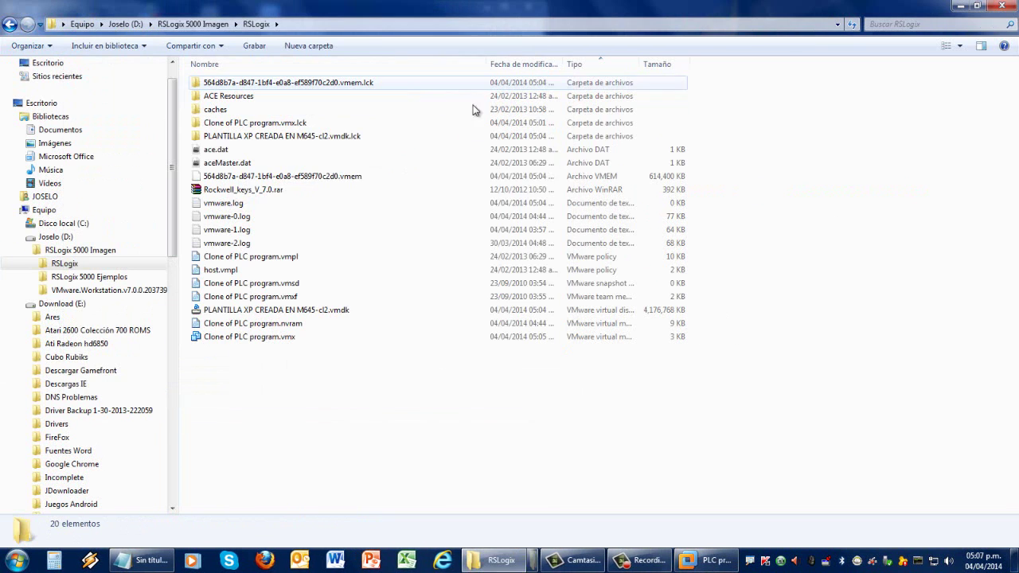
{"action": "left_click", "coordinate": [103, 290]}
{"action": "left_click", "coordinate": [100, 276]}
{"action": "left_click", "coordinate": [67, 266]}
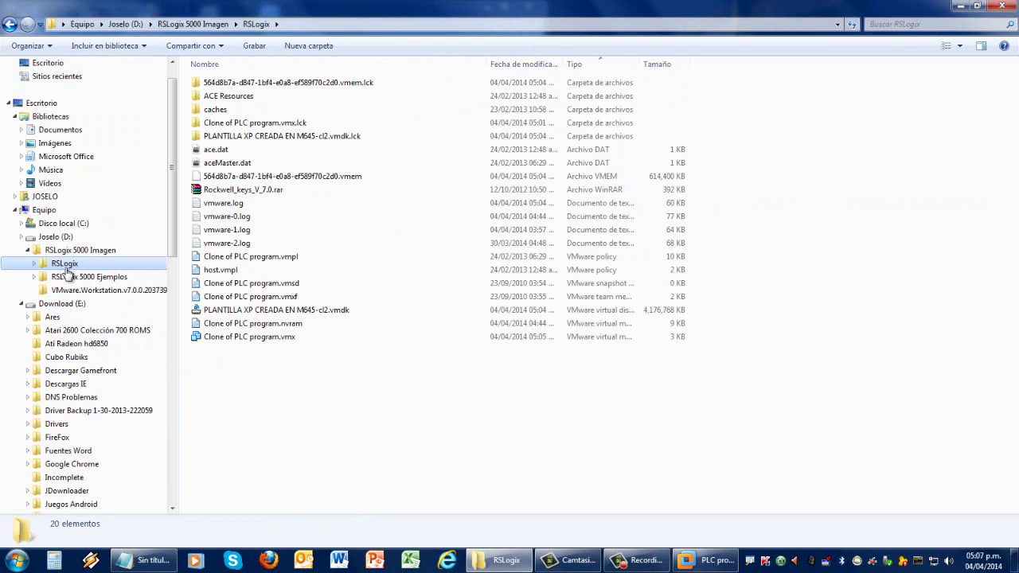
{"action": "left_click", "coordinate": [258, 193]}
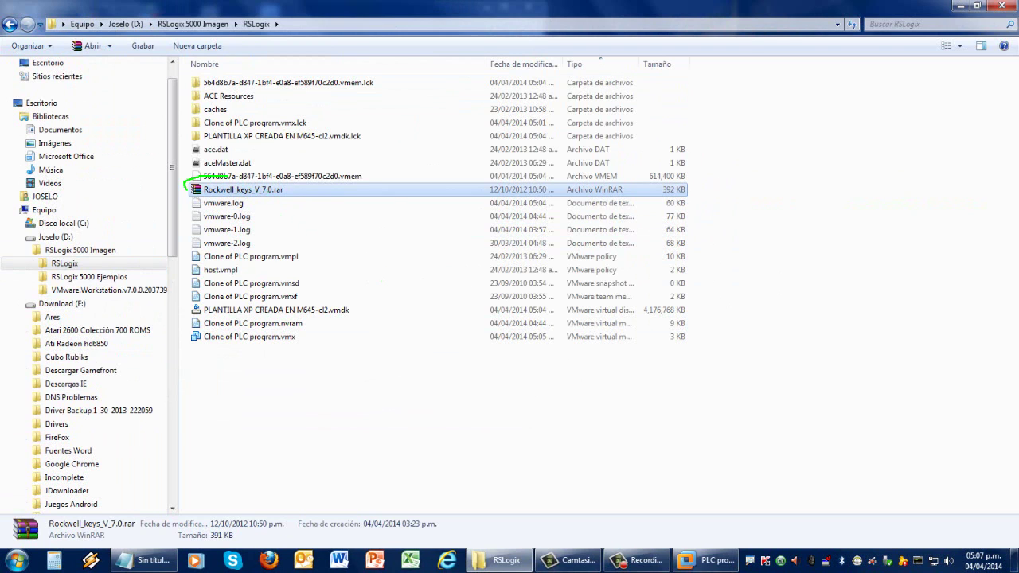
{"action": "right_click", "coordinate": [271, 192]}
{"action": "left_click", "coordinate": [348, 265]}
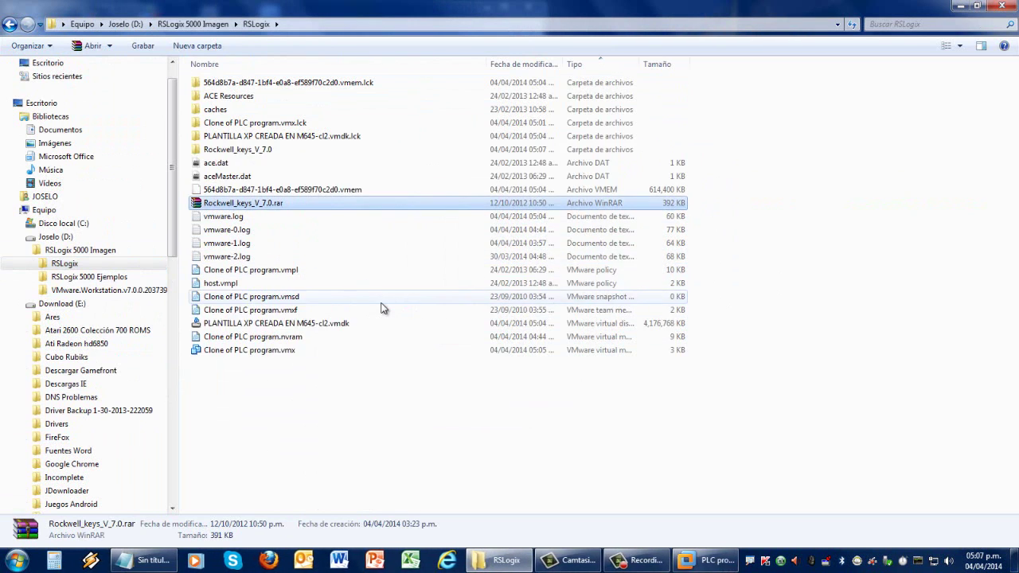
Copy the VirtualFloppyDisk folder from the extracted Rockwell_keys_V_7.0 folder to the virtual machine's desktop and return the machine to full screen
{"action": "double_click", "coordinate": [253, 150]}
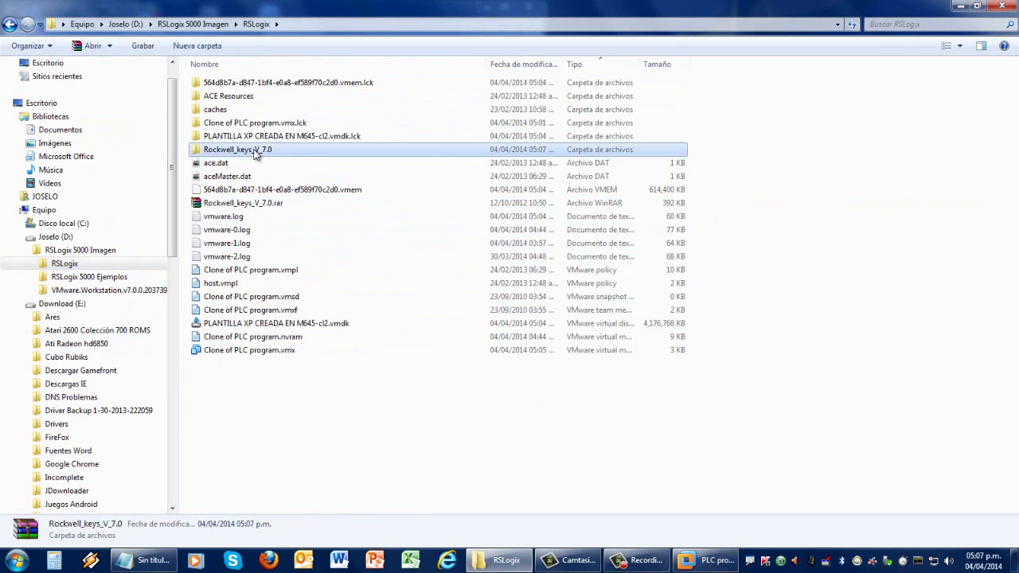
{"action": "left_click", "coordinate": [249, 84]}
{"action": "left_click_drag", "start_coordinate": [249, 83], "coordinate": [347, 216]}
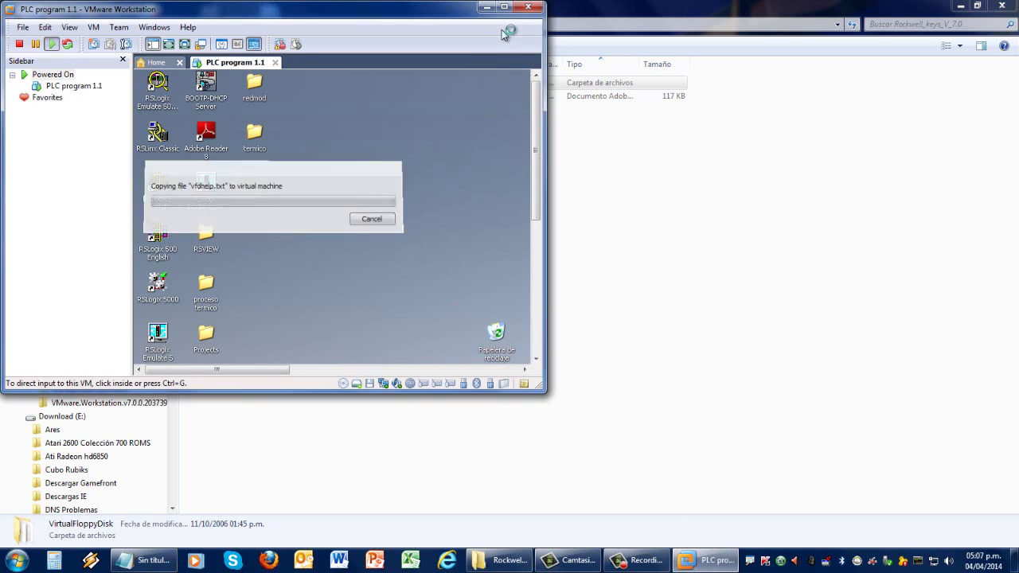
{"action": "left_click", "coordinate": [504, 6]}
{"action": "left_click", "coordinate": [179, 39]}
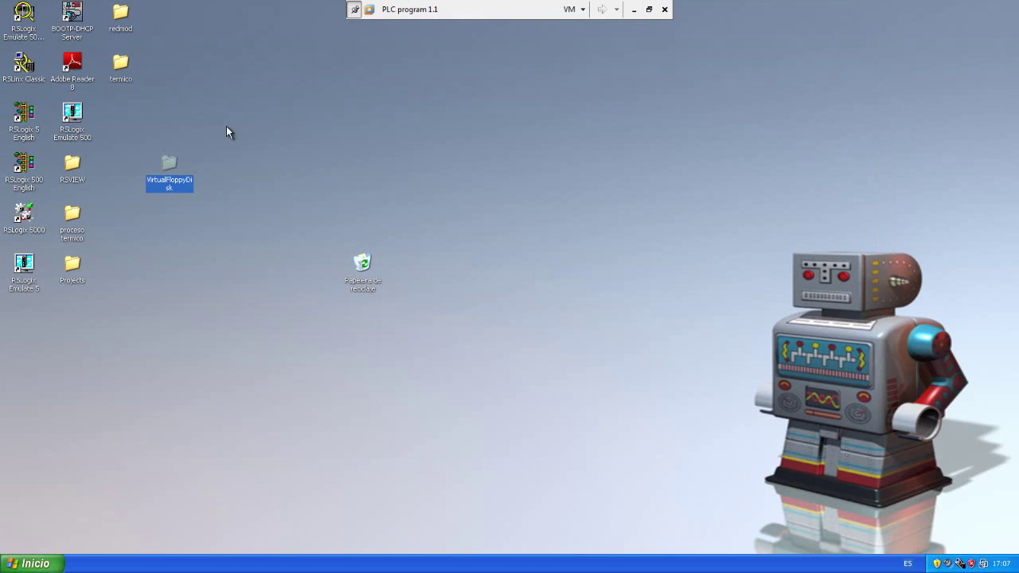
Run vfdwin.exe from the copied VirtualFloppyDisk folder and start the virtual floppy driver with the Manual start type
{"action": "double_click", "coordinate": [173, 174]}
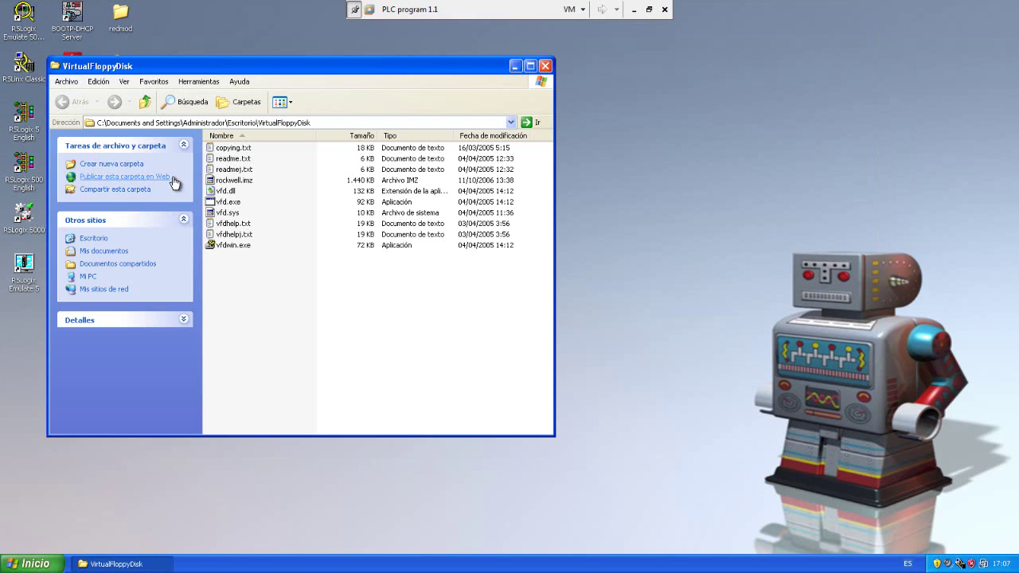
{"action": "double_click", "coordinate": [250, 246]}
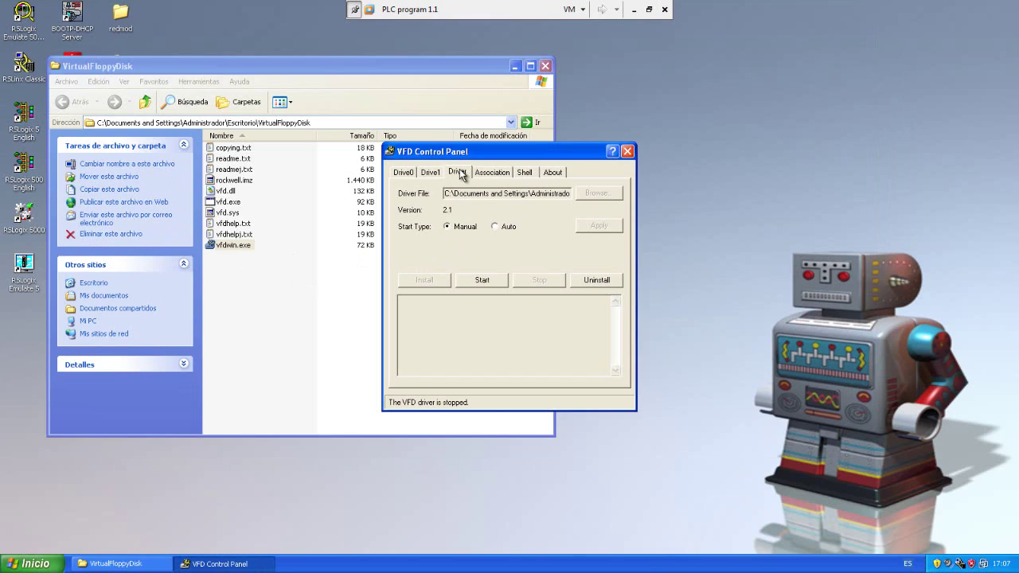
{"action": "left_click", "coordinate": [480, 282]}
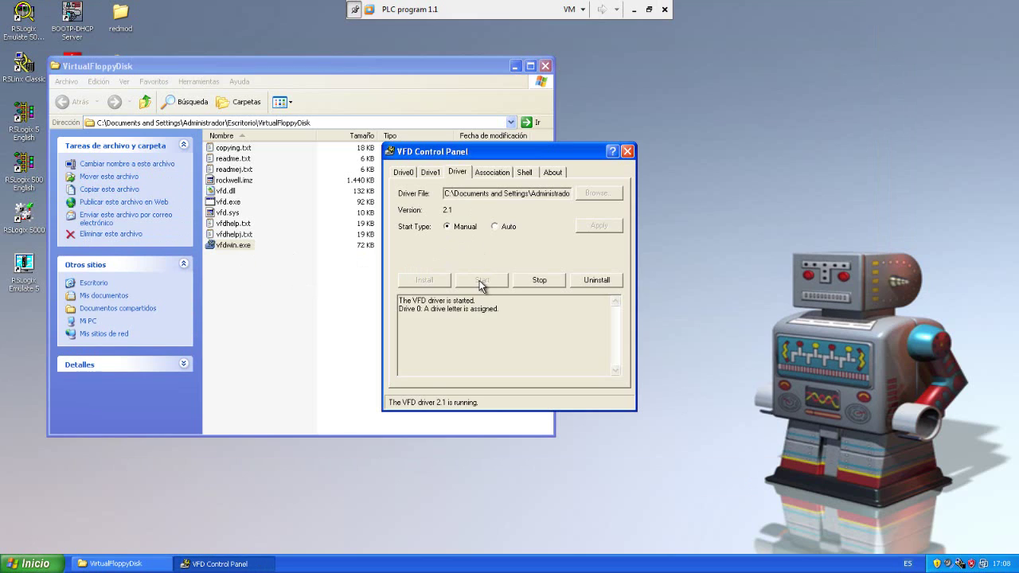
Load the ZIP compressed image rockwell.imz into virtual floppy Drive0 as a 3.5" 1.44MB RAM disk
{"action": "left_click", "coordinate": [406, 175]}
{"action": "left_click", "coordinate": [433, 283]}
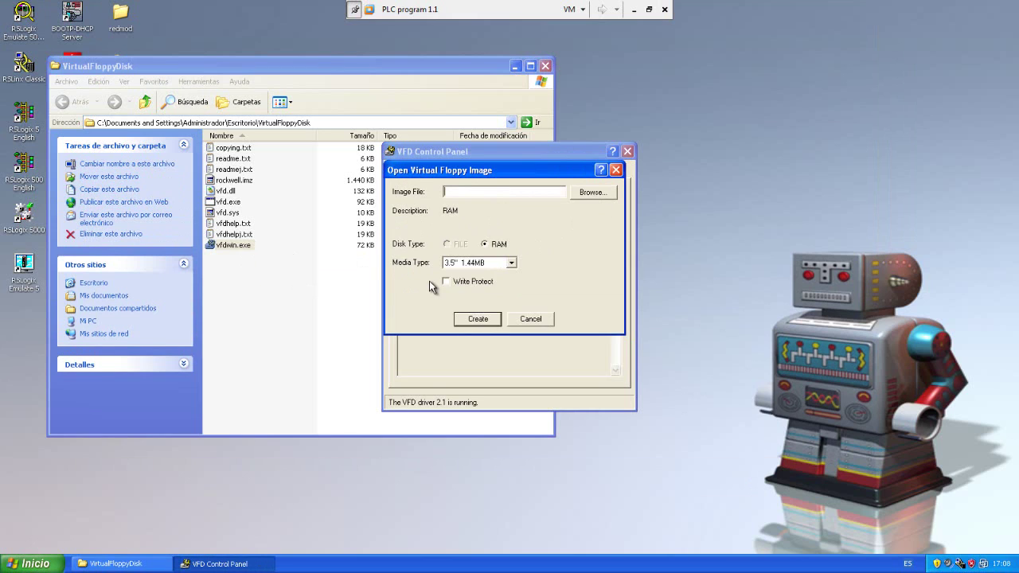
{"action": "left_click", "coordinate": [586, 191]}
{"action": "left_click", "coordinate": [671, 435]}
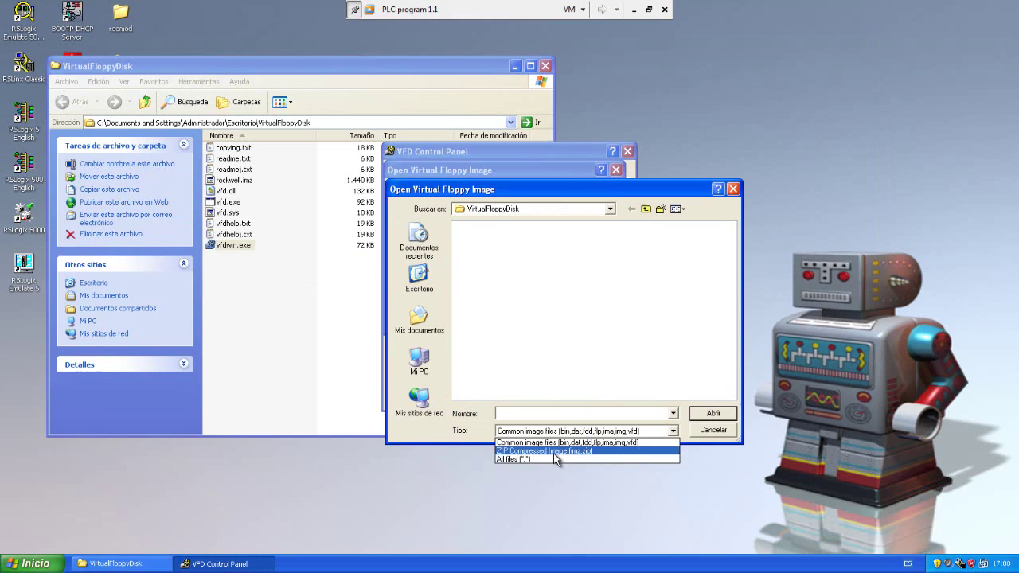
{"action": "left_click", "coordinate": [518, 459]}
{"action": "double_click", "coordinate": [479, 229]}
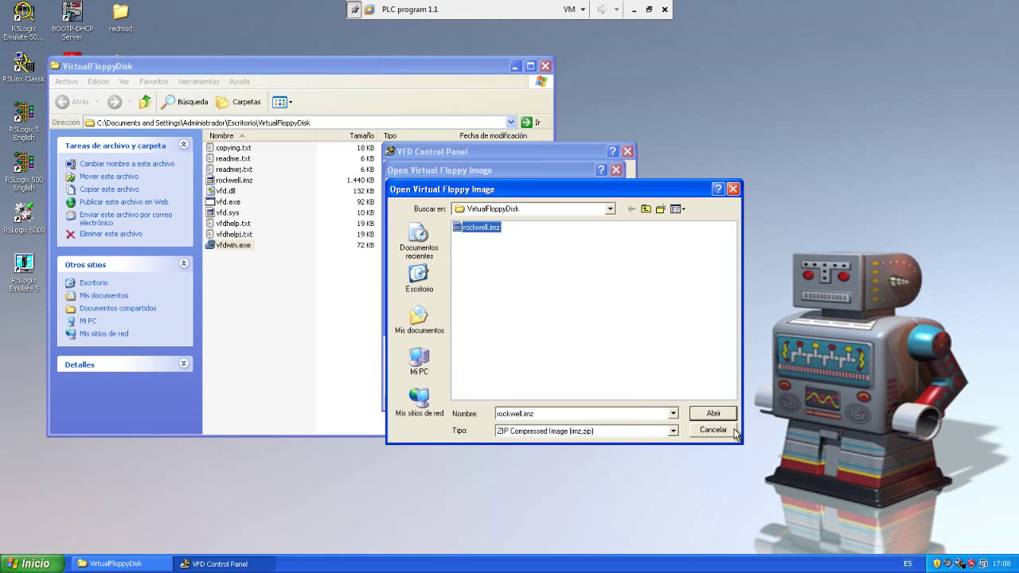
{"action": "left_click", "coordinate": [480, 318]}
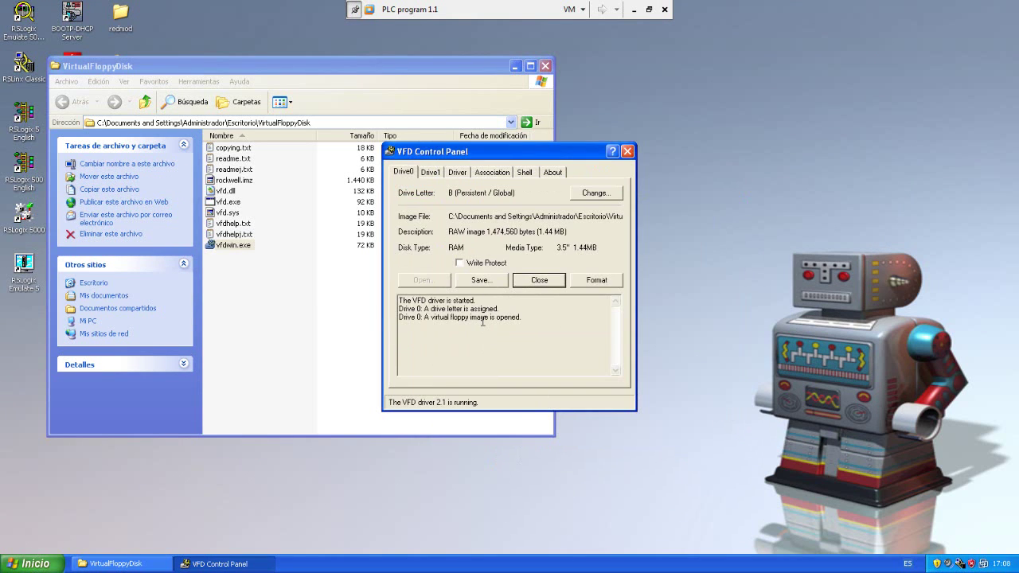
Browse to floppy drive B: in the virtual machine and run EVMOVE.EXE with B: as source and C: as destination
{"action": "left_click", "coordinate": [295, 330]}
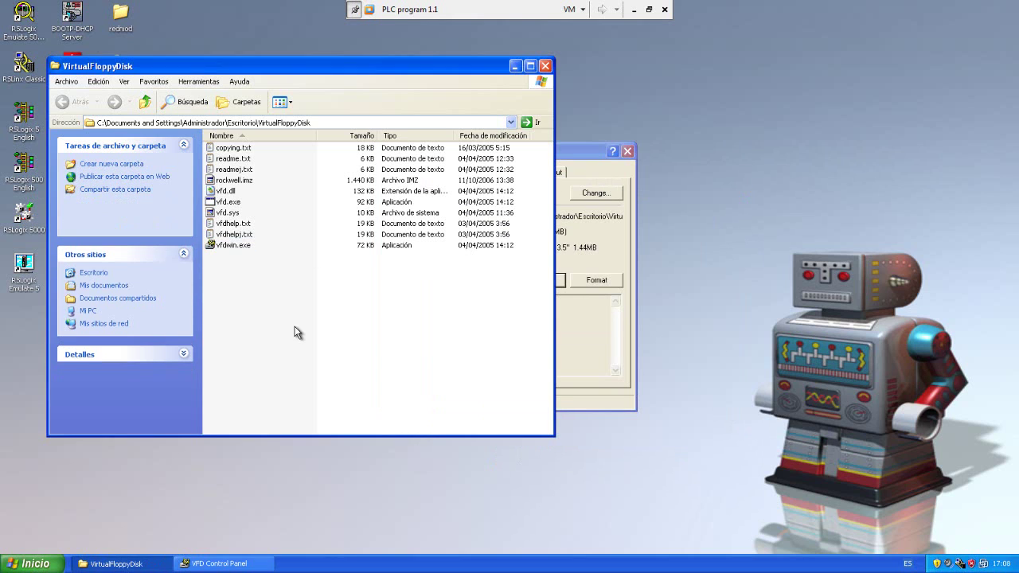
{"action": "key", "text": "super+e"}
{"action": "left_click", "coordinate": [76, 136]}
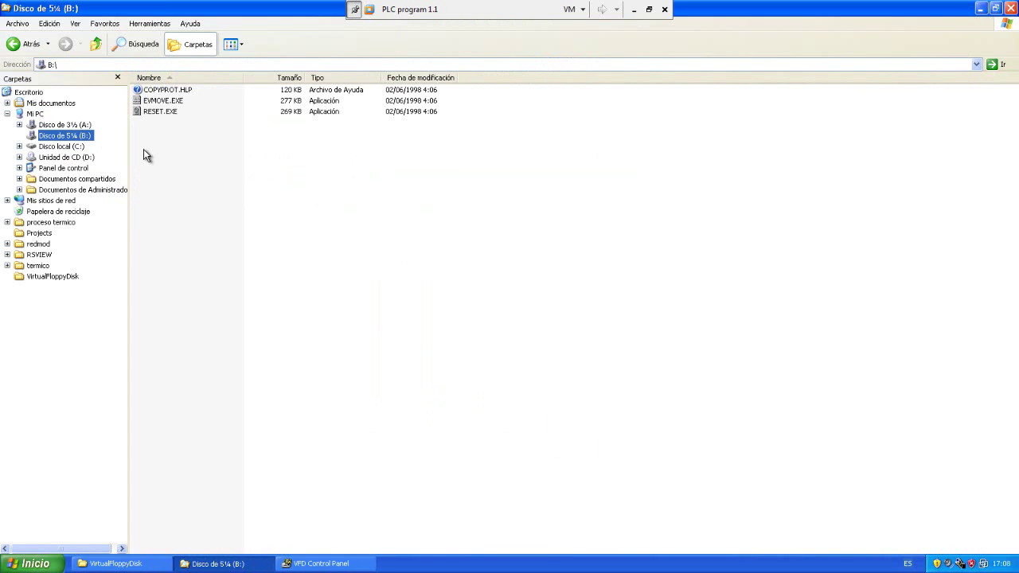
{"action": "key", "text": "t"}
{"action": "left_click", "coordinate": [76, 137]}
{"action": "left_click", "coordinate": [167, 102]}
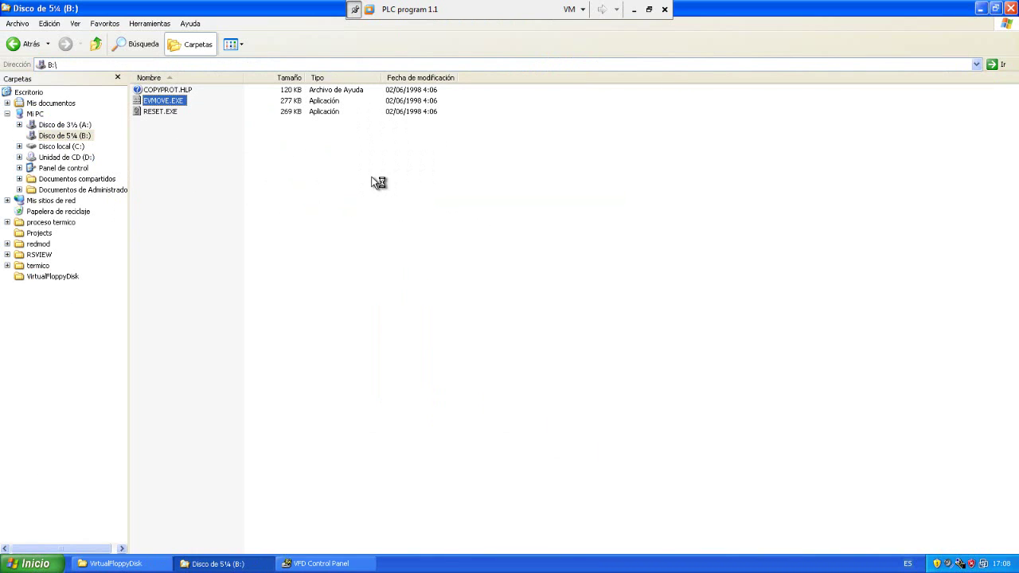
{"action": "left_click", "coordinate": [450, 321]}
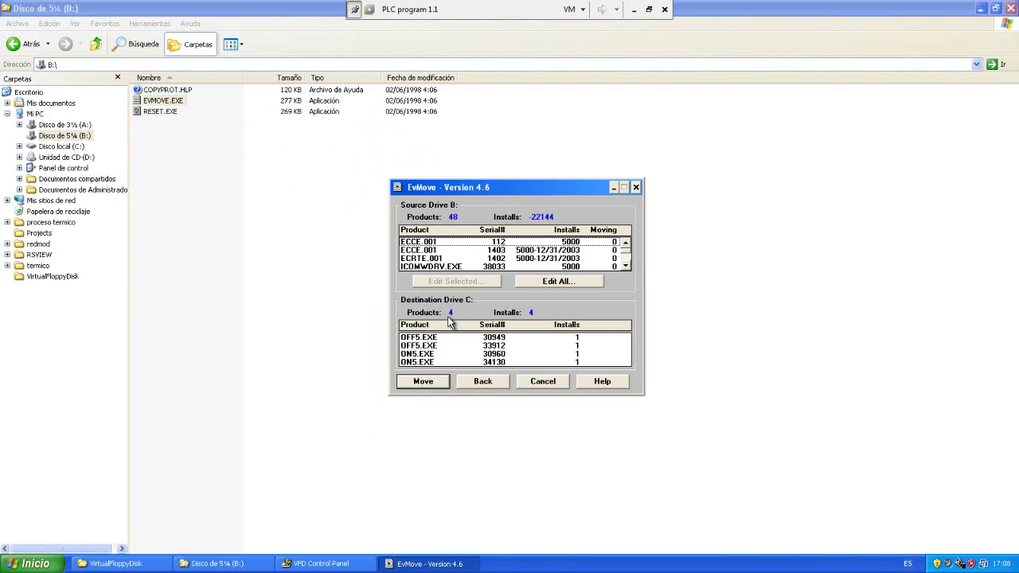
Run the EvMove transfer from B: to C:, close the B: window and take the virtual machine out of full screen
{"action": "left_click", "coordinate": [438, 382]}
{"action": "left_click", "coordinate": [478, 341]}
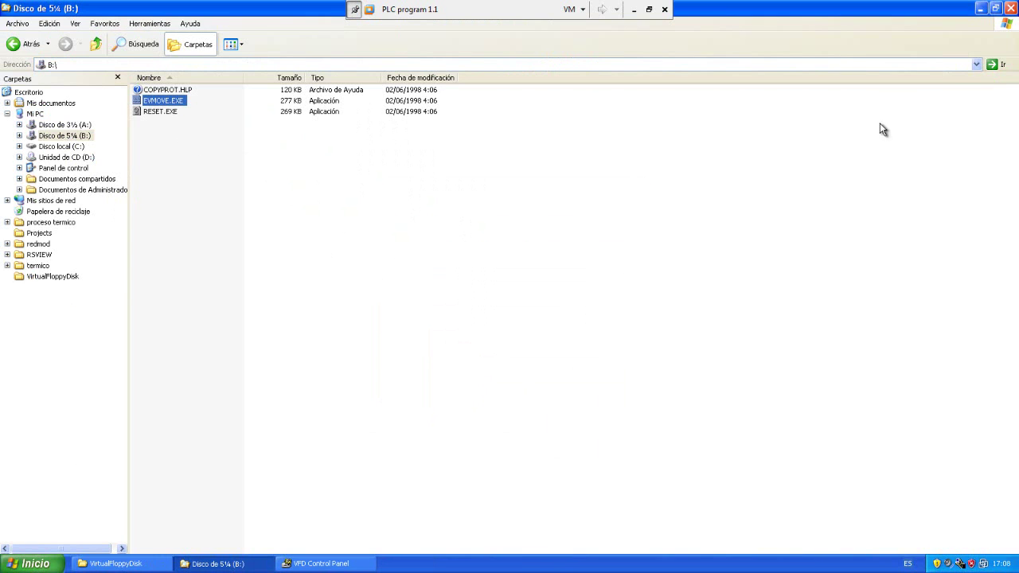
{"action": "left_click", "coordinate": [1011, 7]}
{"action": "left_click", "coordinate": [649, 9]}
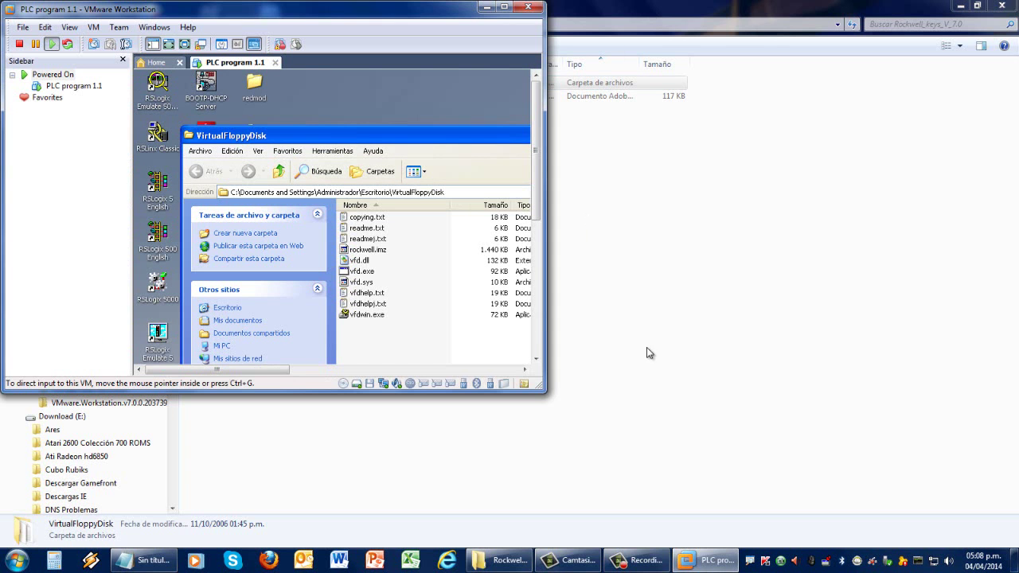
{"action": "type", "text": "listo te"}
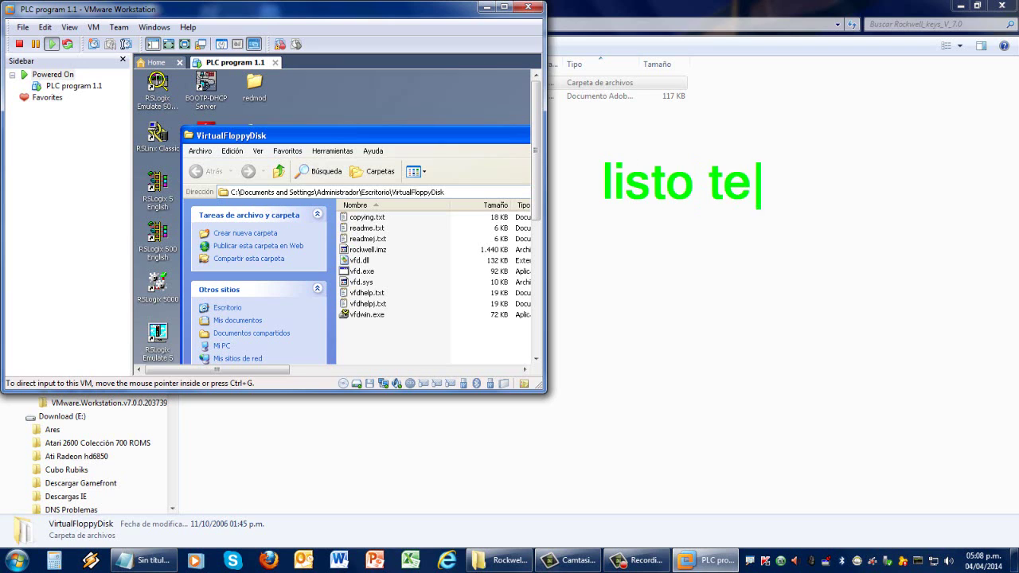
{"action": "type", "text": "nemos"}
{"action": "key", "text": "Return"}
{"action": "type", "text": "activamo el"}
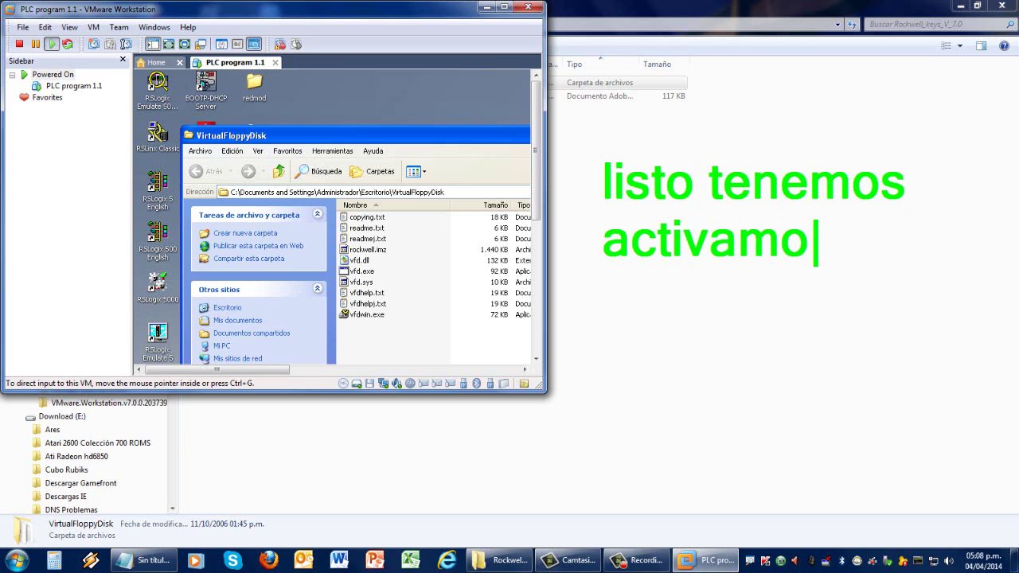
{"action": "key", "text": "Return"}
{"action": "type", "text": "rslogix 500"}
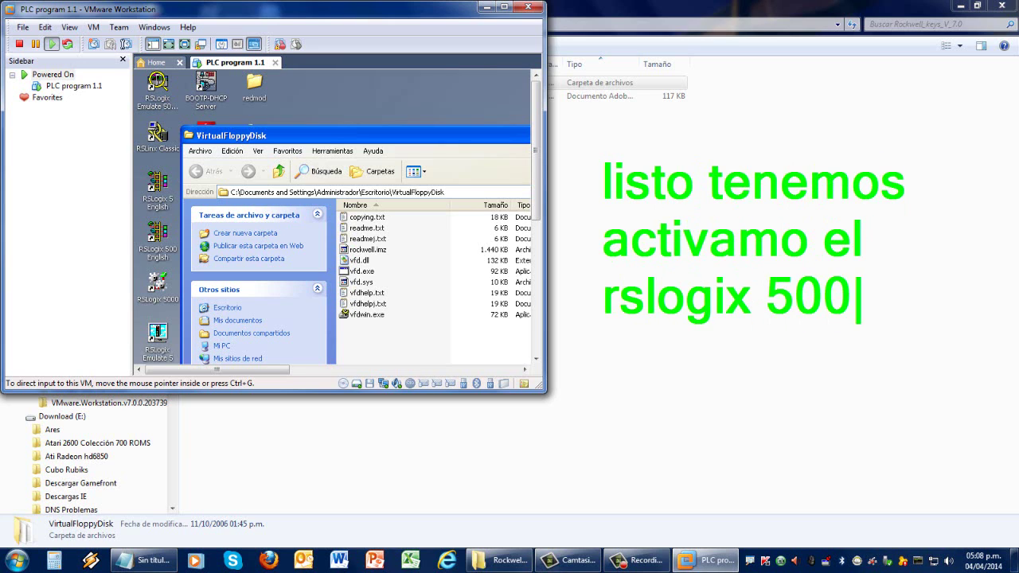
{"action": "key", "text": "Return"}
{"action": "type", "text": "el resto"}
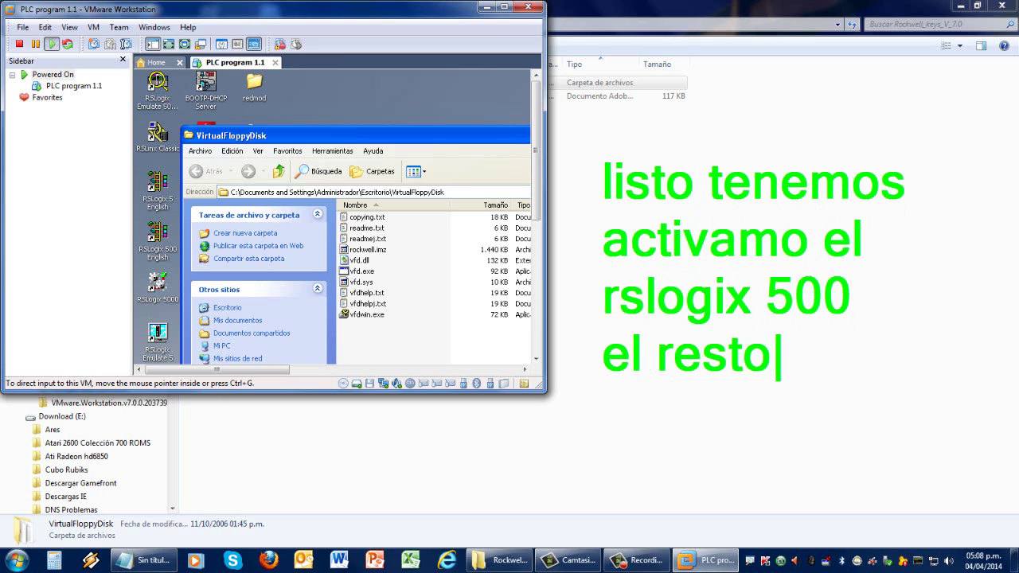
{"action": "type", "text": " no tiene problemas..."}
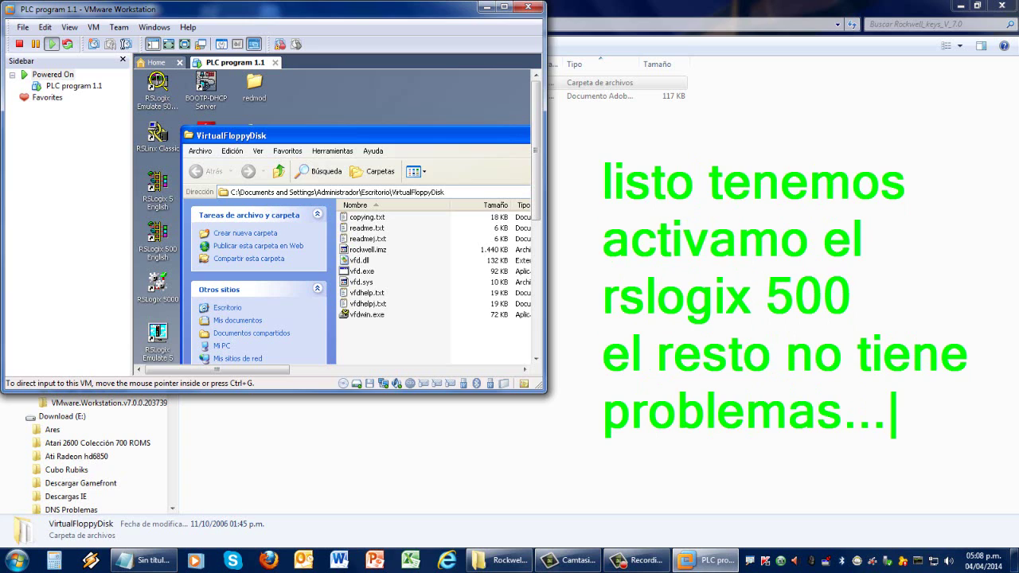
{"action": "type", "text": "vamos al ejempl"}
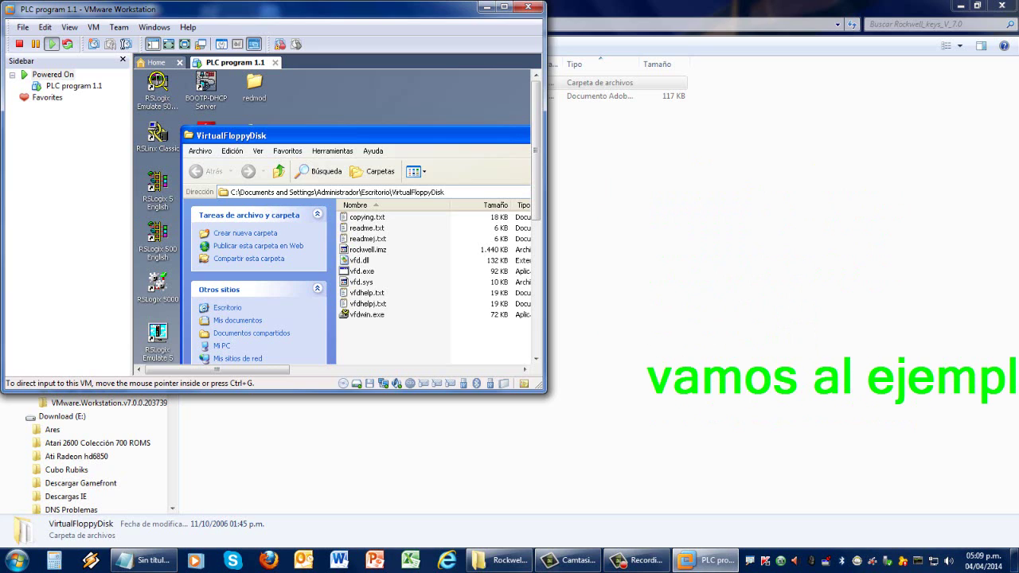
Return the virtual machine to full screen, close the VirtualFloppyDisk folder, and close the floppy image without saving before exiting the VFD Control Panel
{"action": "left_click", "coordinate": [503, 8]}
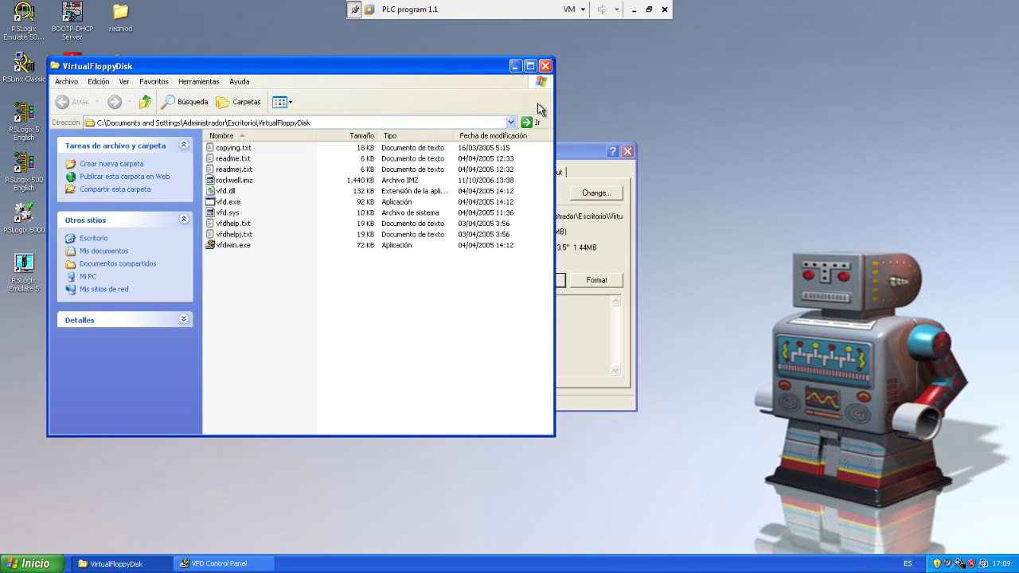
{"action": "left_click", "coordinate": [553, 73]}
{"action": "left_click", "coordinate": [546, 280]}
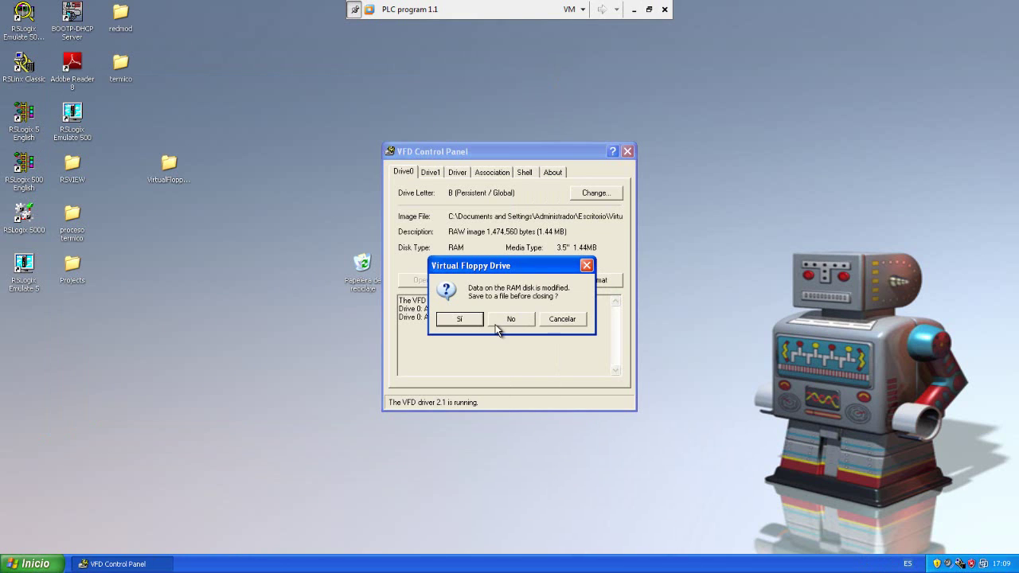
{"action": "left_click", "coordinate": [510, 320]}
{"action": "left_click", "coordinate": [626, 154]}
{"action": "left_click", "coordinate": [164, 272]}
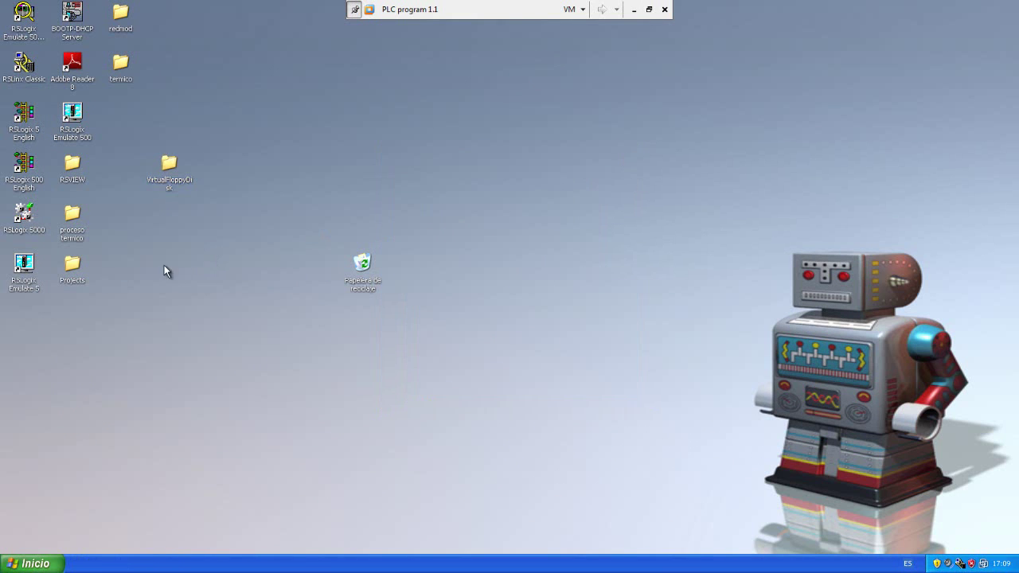
Open RSLinx Classic Gateway and check its version and licence details in the About information
{"action": "double_click", "coordinate": [956, 563]}
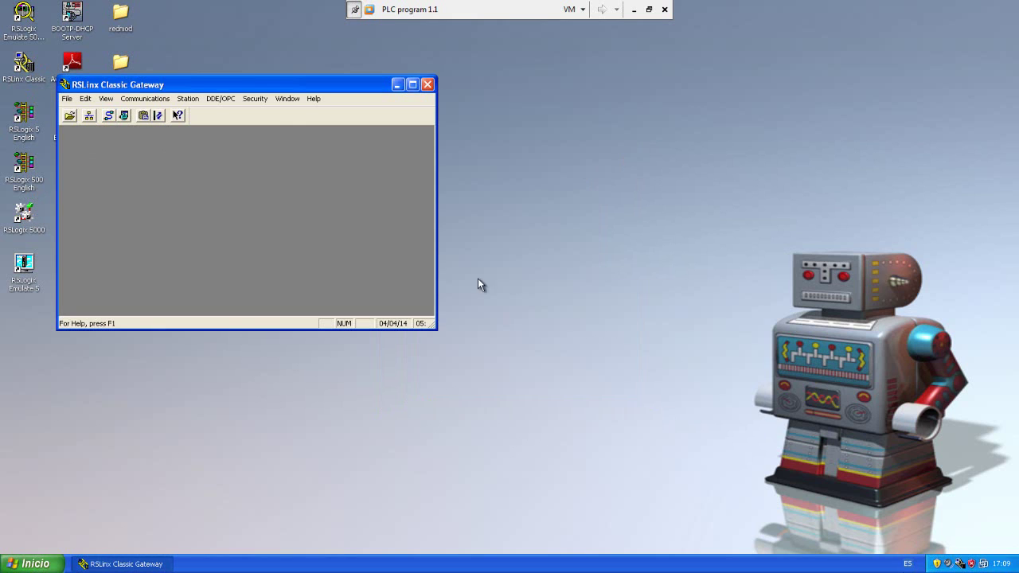
{"action": "left_click", "coordinate": [314, 98]}
{"action": "left_click", "coordinate": [342, 158]}
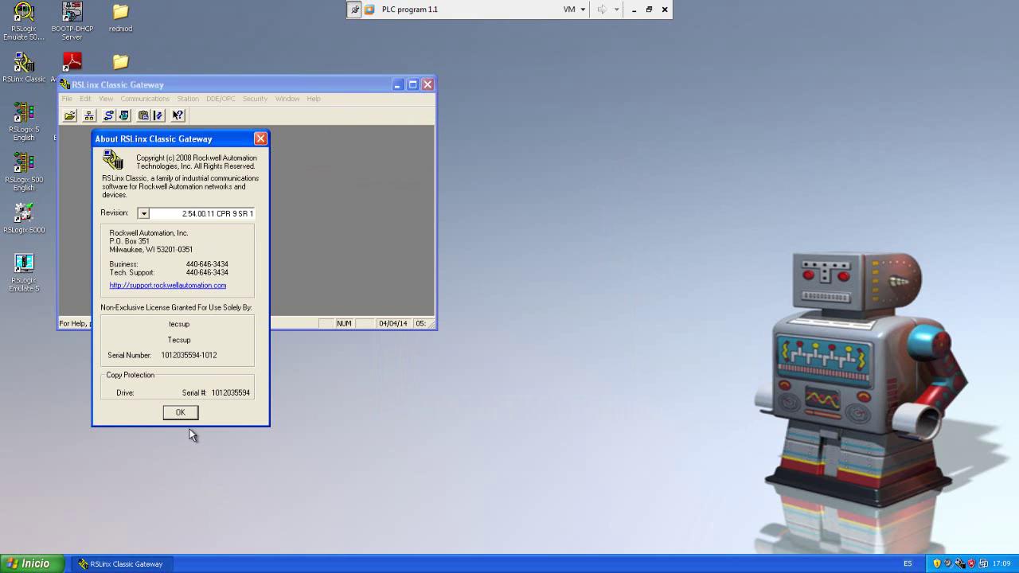
{"action": "left_click", "coordinate": [180, 412]}
{"action": "left_click", "coordinate": [397, 84]}
{"action": "left_click", "coordinate": [126, 564]}
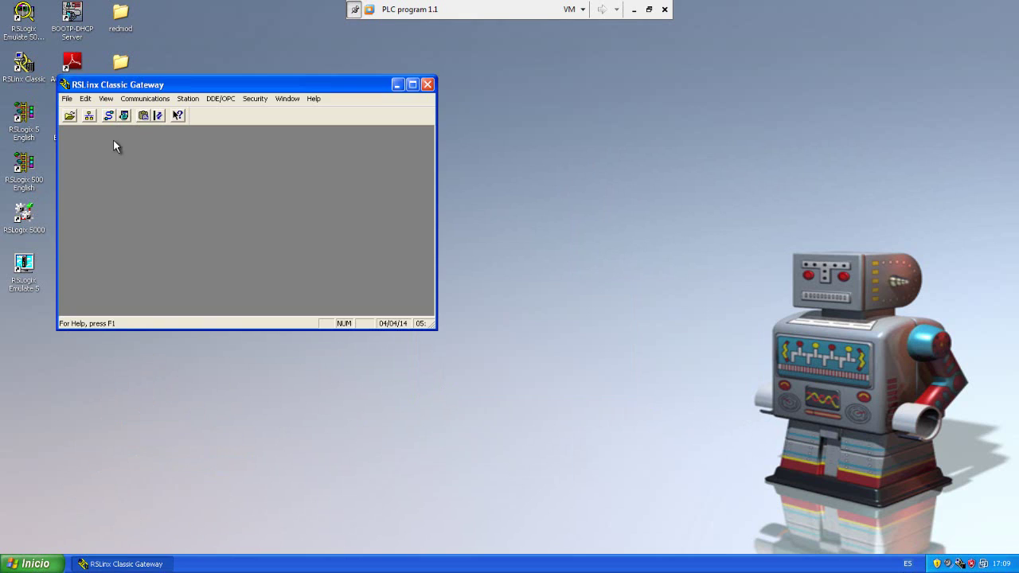
Browse the EMU500-1, DH-485 network in RSWho, with RSLinx and the RSWho window maximized
{"action": "left_click", "coordinate": [89, 116]}
{"action": "left_click", "coordinate": [130, 192]}
{"action": "left_click", "coordinate": [412, 85]}
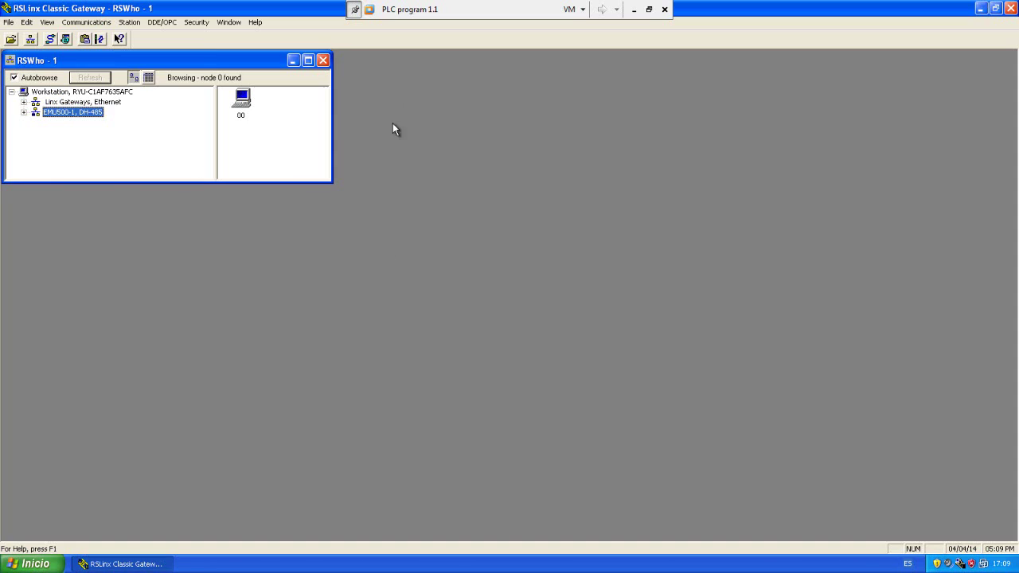
{"action": "left_click", "coordinate": [308, 61]}
Check the EMU500-1 SLC 500 emulator driver in the RSLinx driver configuration and minimize RSLinx
{"action": "left_click", "coordinate": [51, 39]}
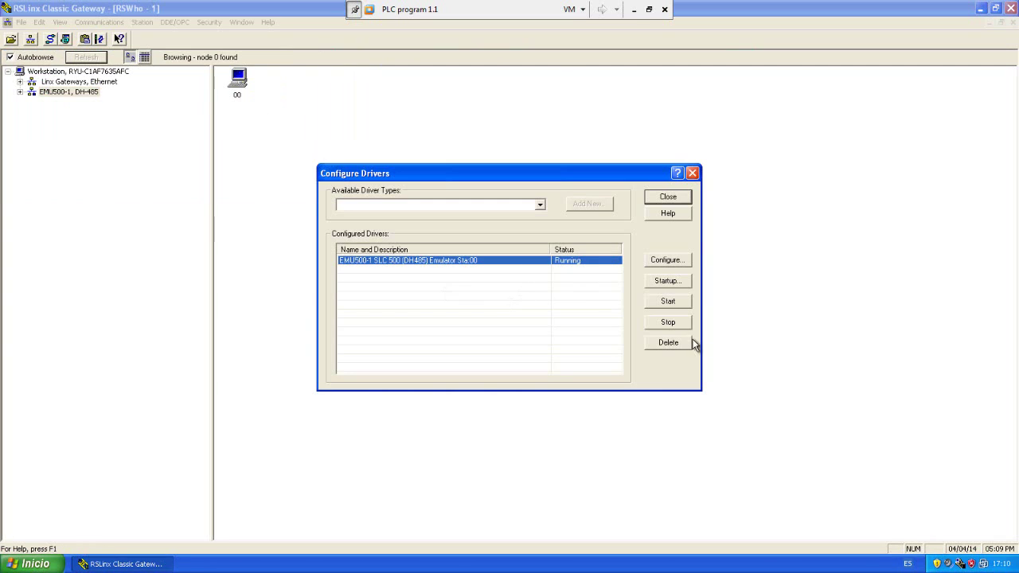
{"action": "left_click", "coordinate": [668, 342]}
{"action": "left_click", "coordinate": [568, 297]}
{"action": "left_click", "coordinate": [425, 261]}
{"action": "left_click", "coordinate": [668, 196]}
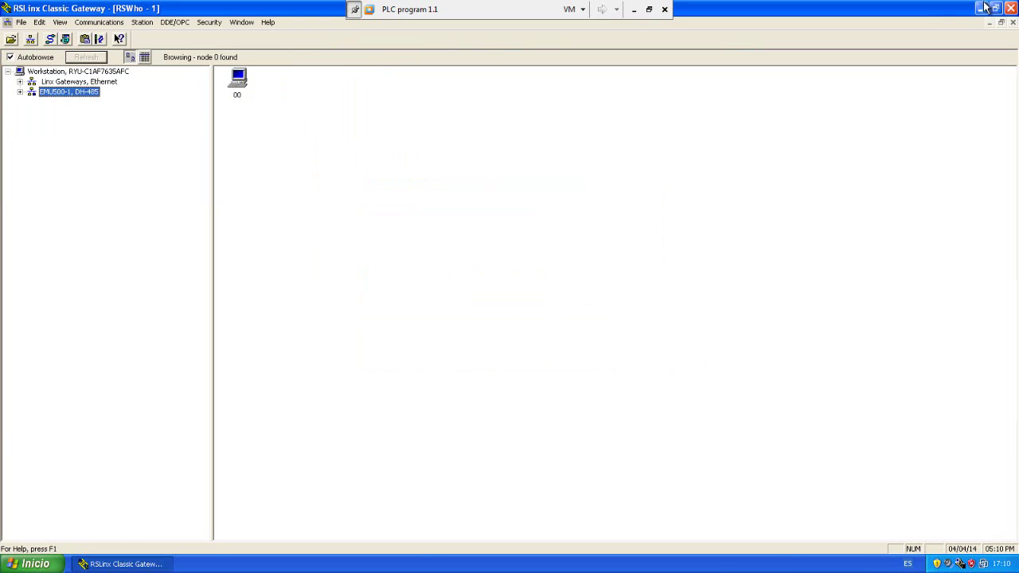
{"action": "left_click", "coordinate": [982, 8]}
Switch to RSLogix 500 English and open the PRUEBA.RSS project
{"action": "double_click", "coordinate": [24, 160]}
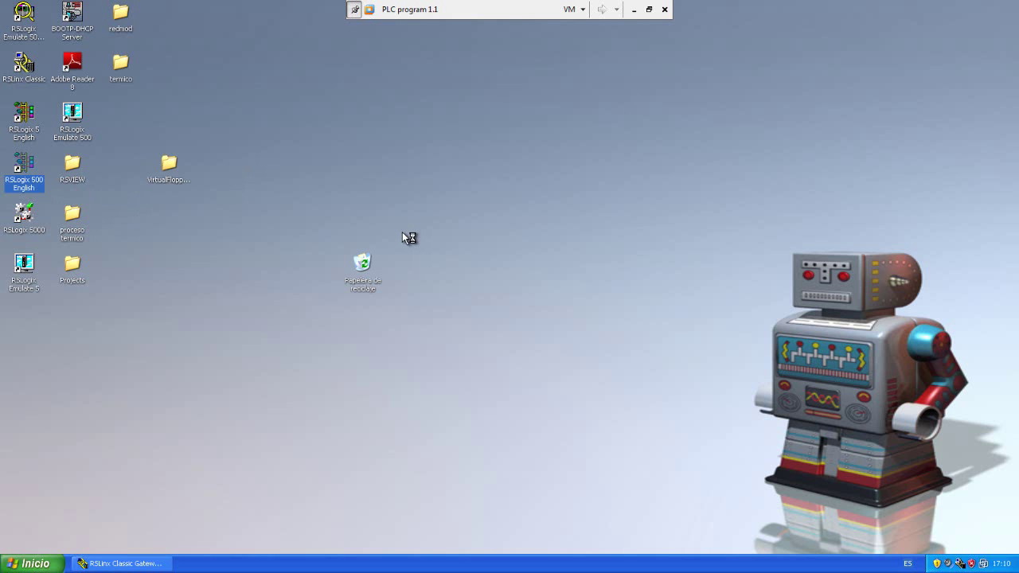
{"action": "left_click", "coordinate": [497, 409]}
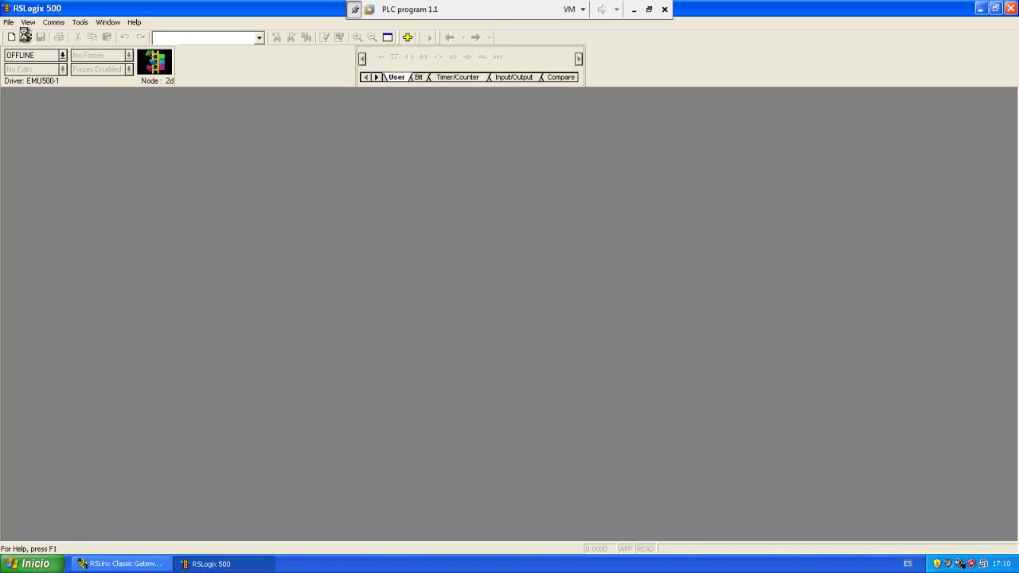
{"action": "left_click", "coordinate": [25, 36]}
{"action": "double_click", "coordinate": [482, 163]}
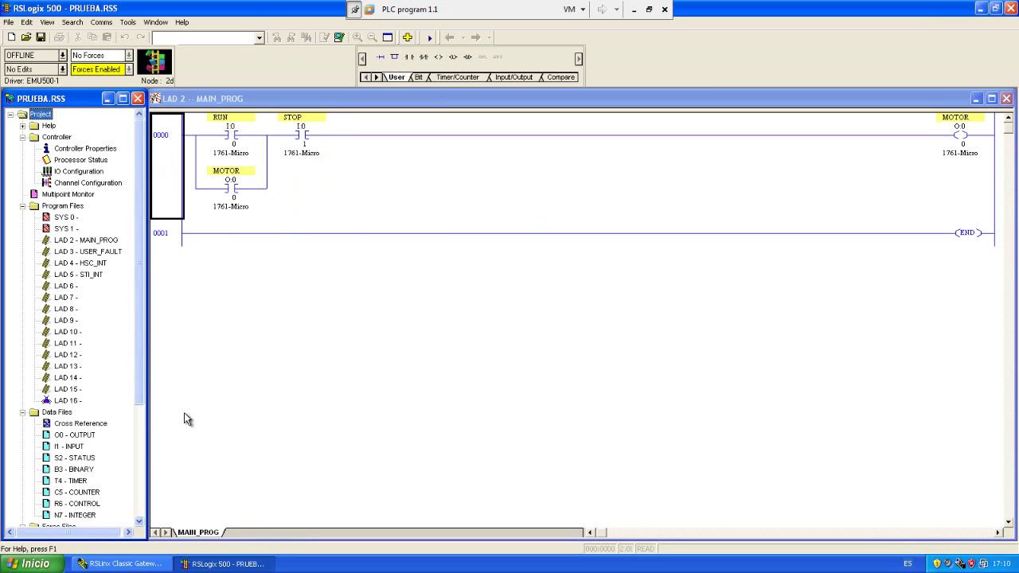
Start RSLogix Emulate 500 and minimize its window to return to the ladder program
{"action": "left_click", "coordinate": [32, 564]}
{"action": "left_click", "coordinate": [72, 495]}
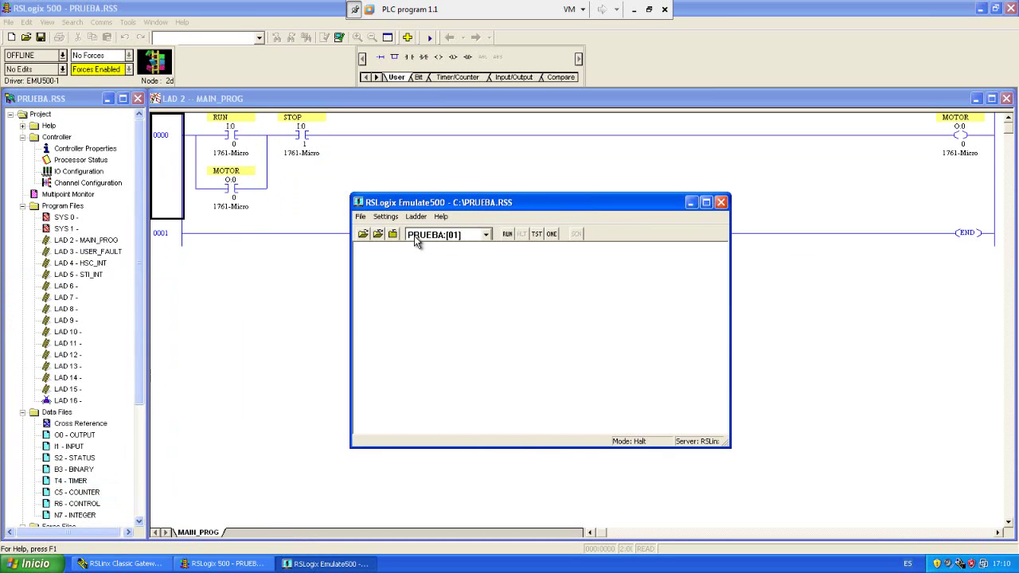
{"action": "left_click", "coordinate": [690, 202]}
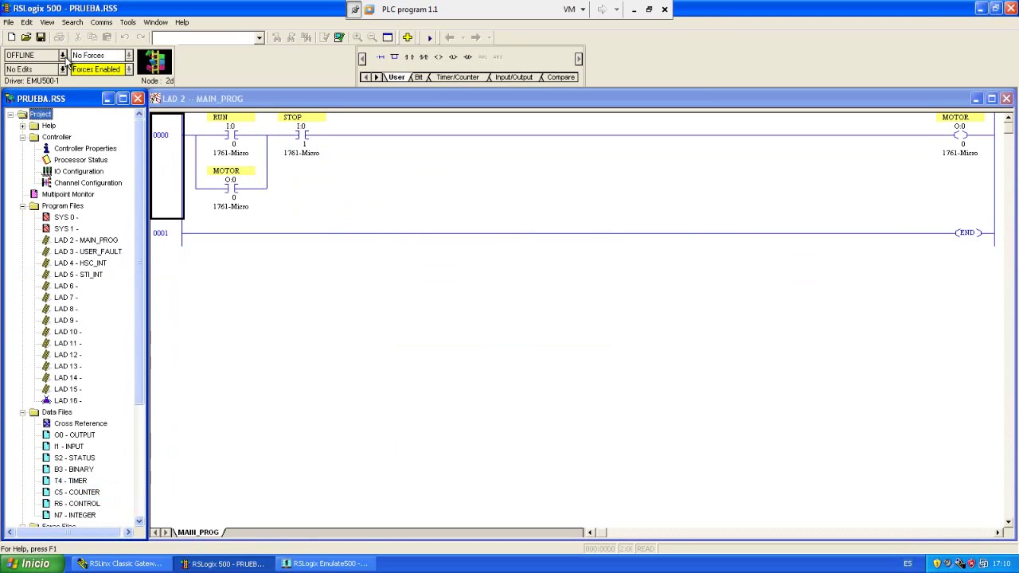
Try to connect the PRUEBA.RSS project to the emulated processor without downloading it
{"action": "left_click", "coordinate": [63, 57]}
{"action": "left_click", "coordinate": [46, 70]}
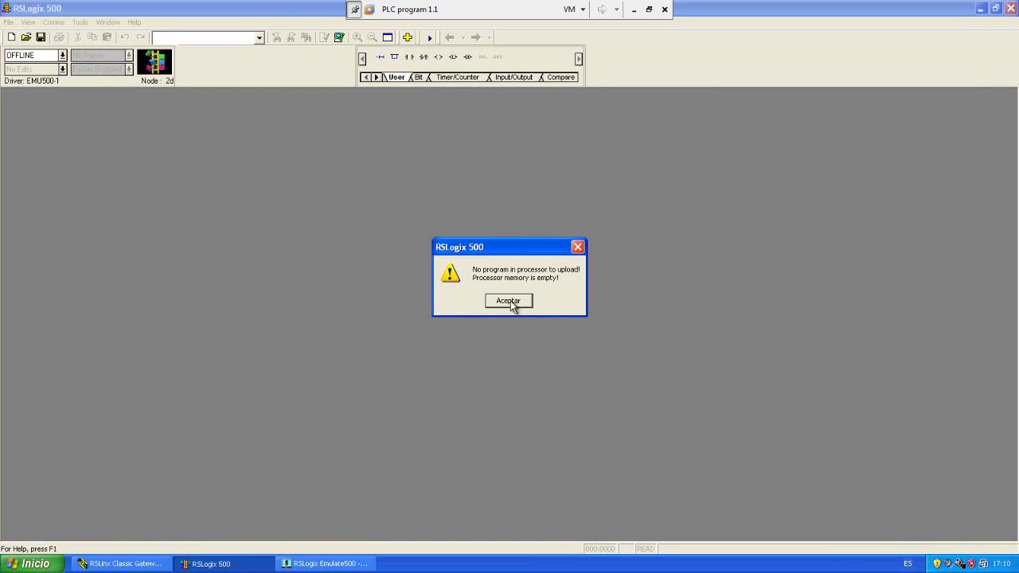
{"action": "left_click", "coordinate": [508, 300]}
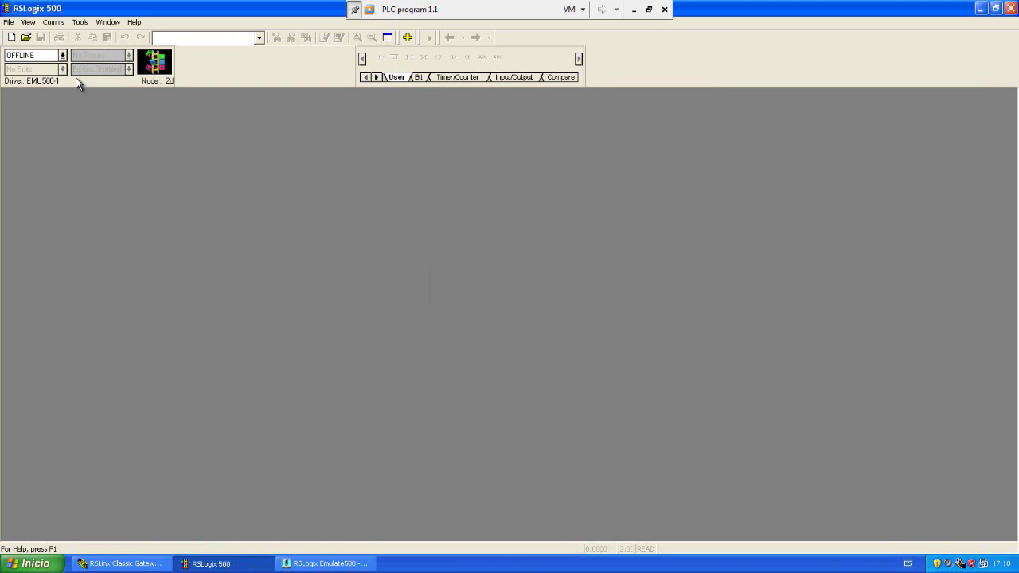
Reopen PRUEBA.RSS, download it to the emulated MicroLogix 1000 on driver EMU500-1 and go online
{"action": "left_click", "coordinate": [25, 37]}
{"action": "double_click", "coordinate": [499, 165]}
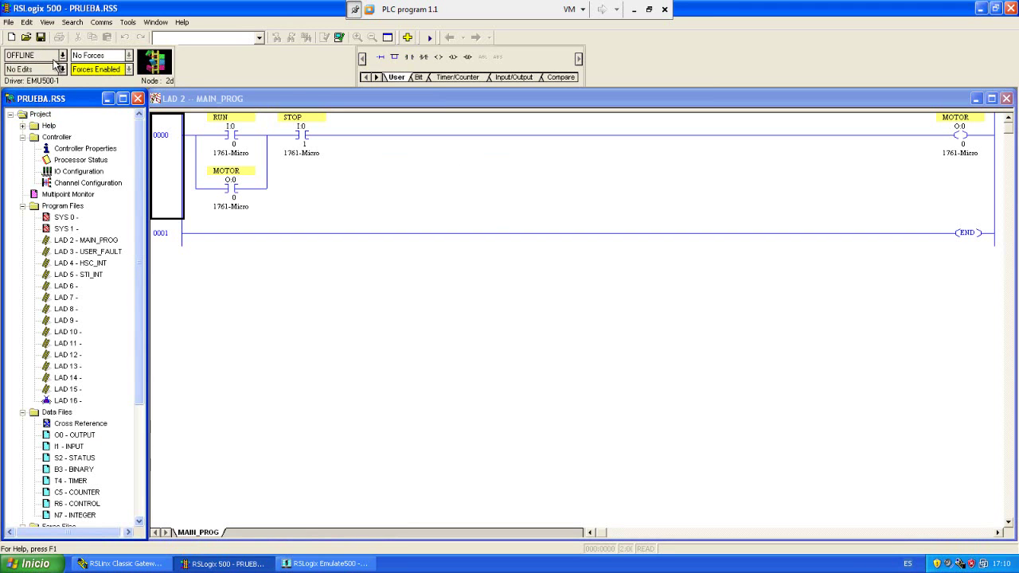
{"action": "left_click", "coordinate": [55, 57]}
{"action": "left_click", "coordinate": [28, 87]}
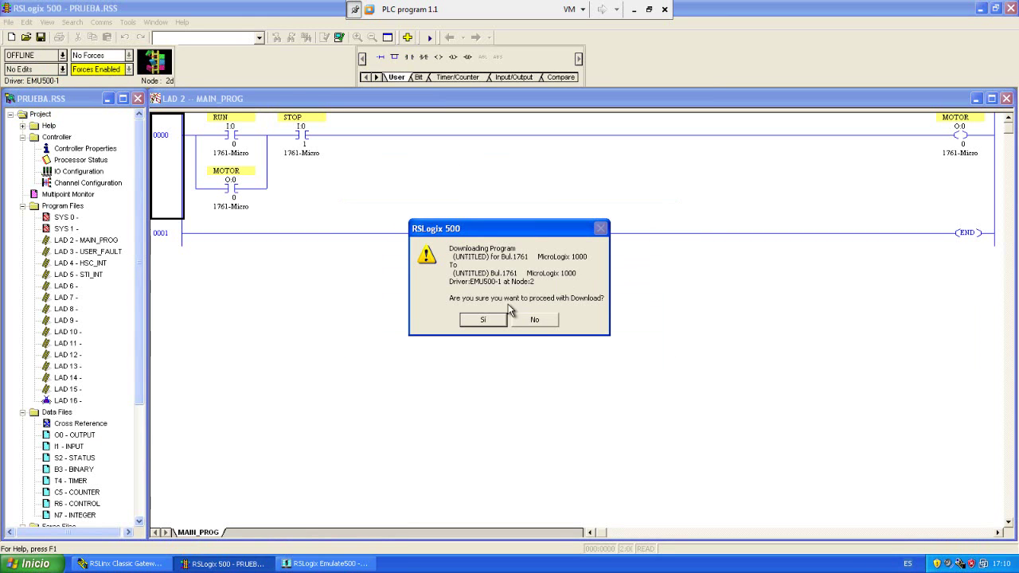
{"action": "left_click", "coordinate": [482, 320]}
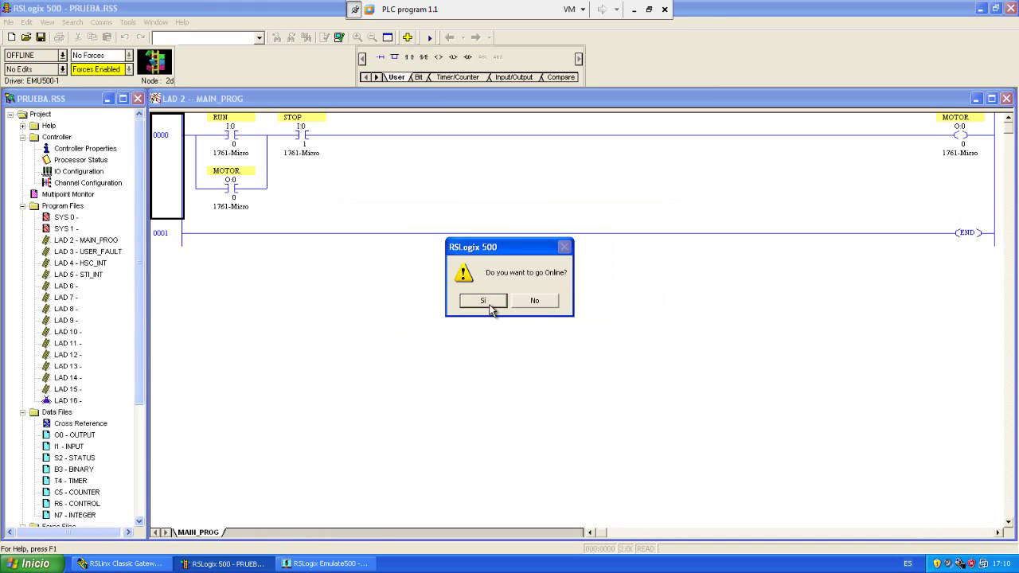
{"action": "left_click", "coordinate": [484, 301]}
Change the emulated processor's mode to RUN
{"action": "left_click", "coordinate": [62, 55]}
{"action": "left_click", "coordinate": [28, 104]}
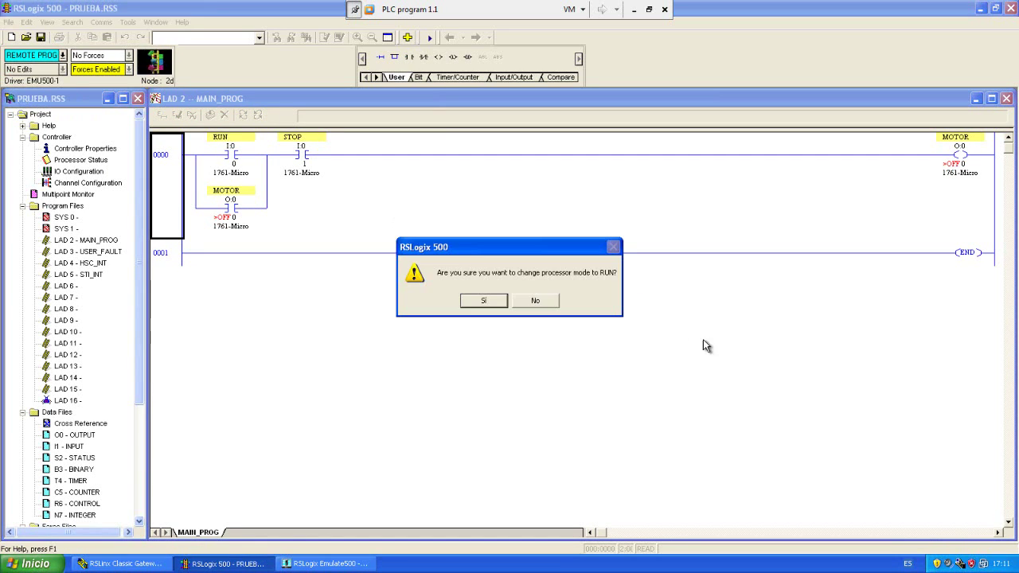
{"action": "left_click", "coordinate": [480, 304]}
Force the RUN and STOP contacts of rung 0000 on to energize the MOTOR coil, after first forcing STOP off
{"action": "right_click", "coordinate": [302, 167]}
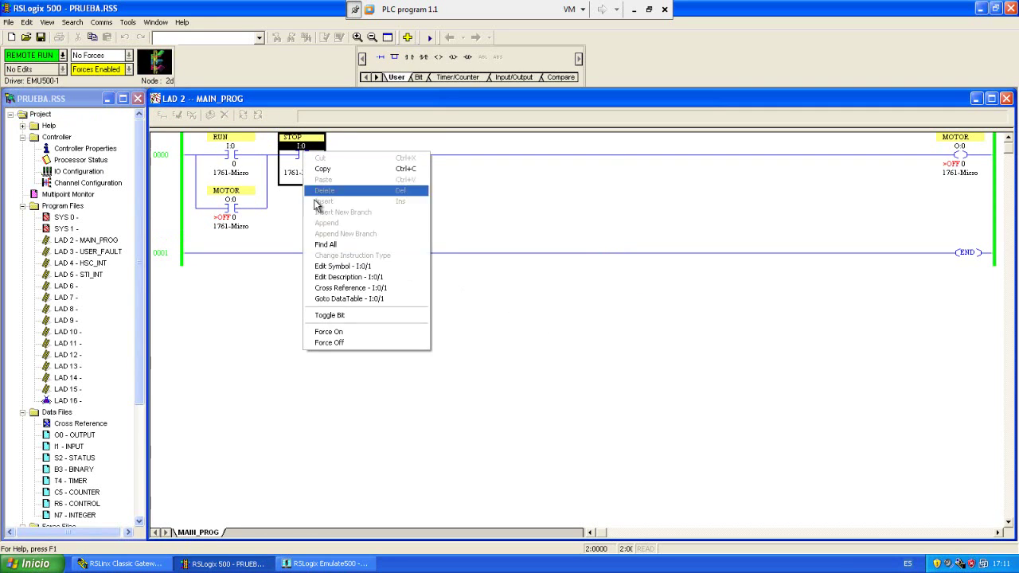
{"action": "left_click", "coordinate": [340, 354]}
{"action": "right_click", "coordinate": [235, 162]}
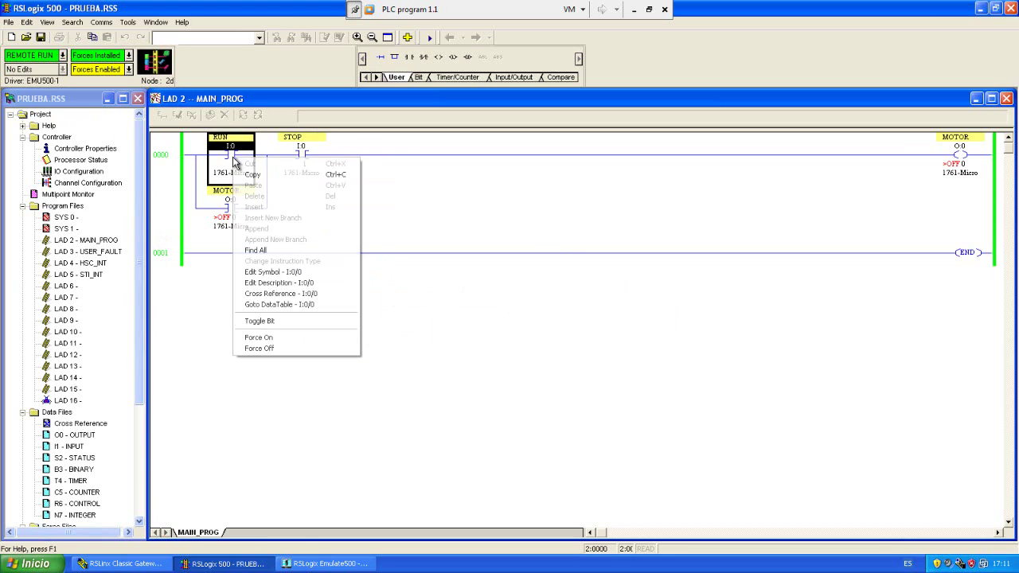
{"action": "left_click", "coordinate": [263, 337]}
{"action": "right_click", "coordinate": [305, 153]}
{"action": "left_click", "coordinate": [342, 335]}
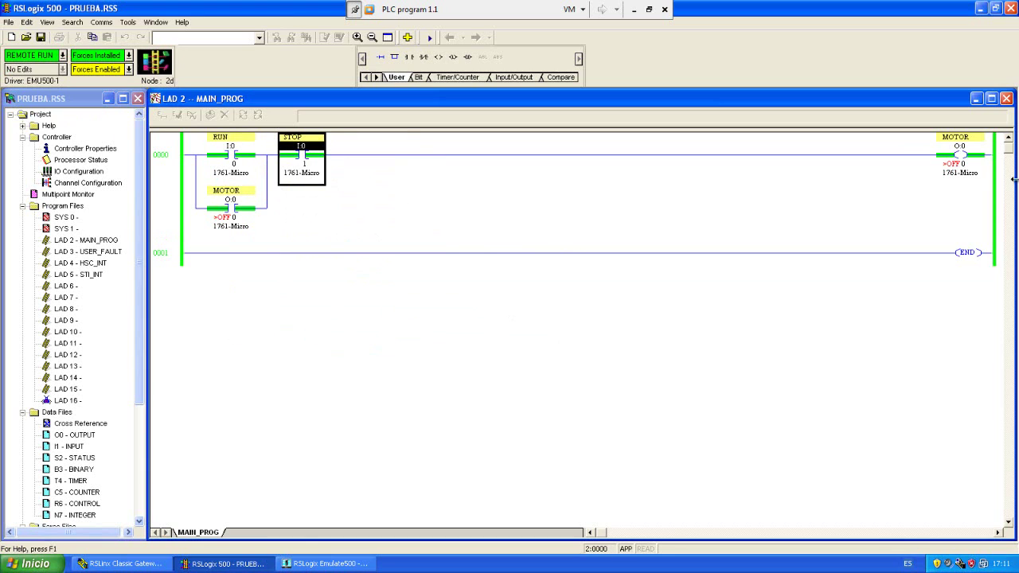
Test the motor's seal-in by forcing the RUN contact off and on again, and force the STOP contact off
{"action": "right_click", "coordinate": [233, 166]}
{"action": "left_click", "coordinate": [267, 347]}
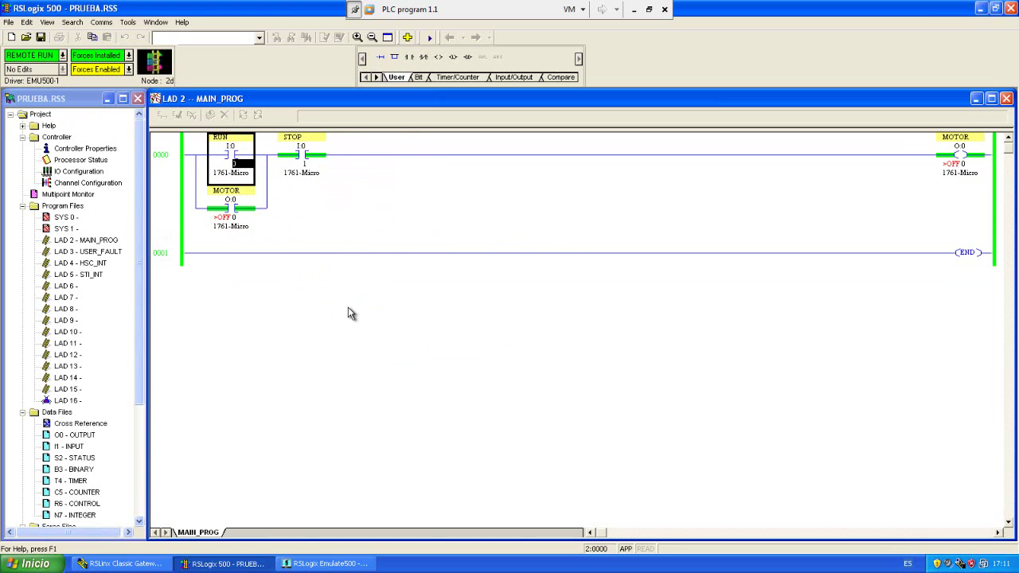
{"action": "right_click", "coordinate": [227, 155]}
{"action": "left_click", "coordinate": [262, 335]}
{"action": "right_click", "coordinate": [300, 157]}
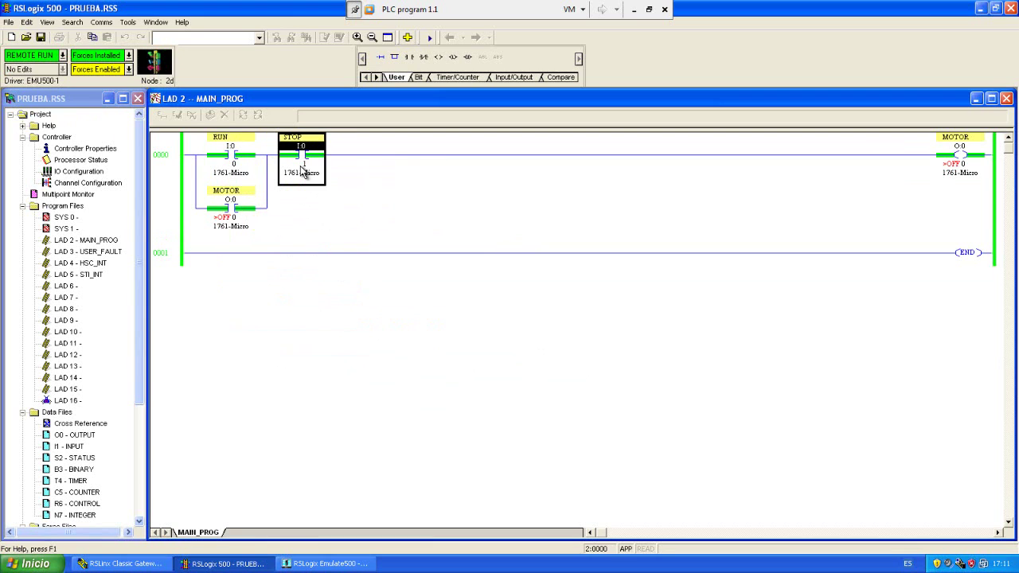
{"action": "left_click", "coordinate": [342, 348]}
Restart the motor by forcing the STOP contact on, and release the start signal by forcing RUN off
{"action": "left_click", "coordinate": [231, 155]}
{"action": "right_click", "coordinate": [306, 157]}
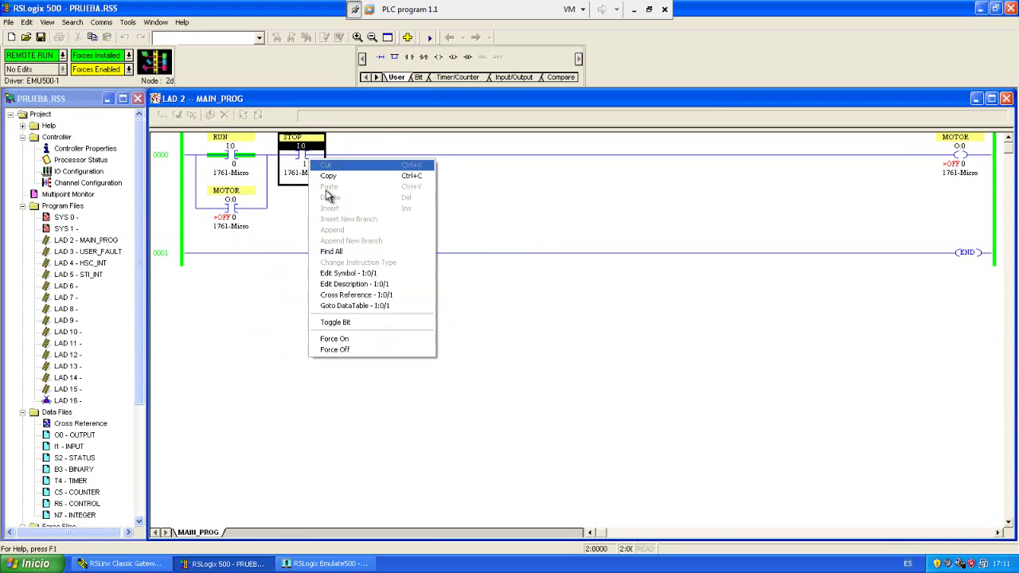
{"action": "left_click", "coordinate": [330, 338]}
{"action": "right_click", "coordinate": [231, 156]}
{"action": "left_click", "coordinate": [289, 347]}
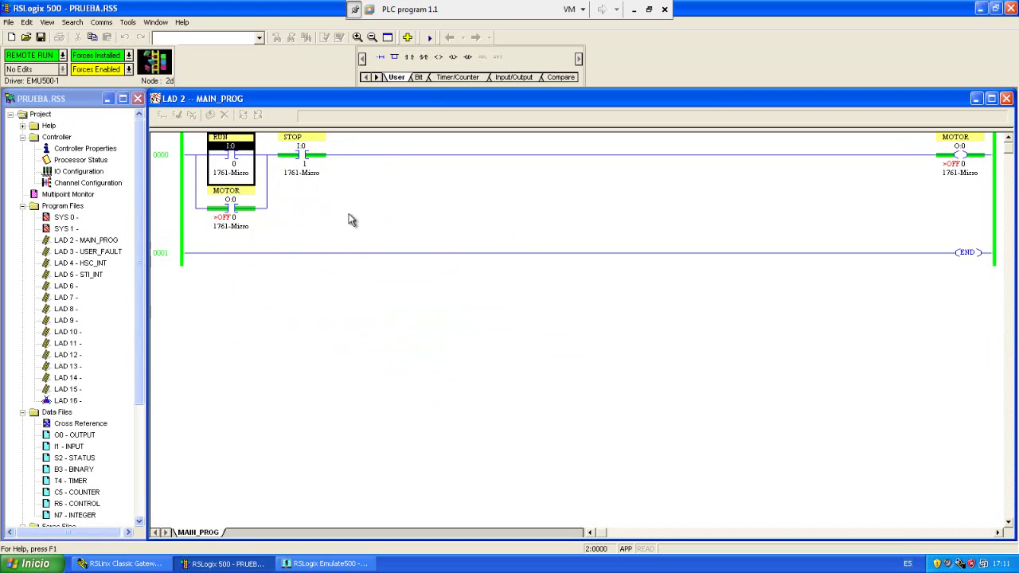
Take the PRUEBA.RSS session offline from the emulated processor and close RSLogix 500
{"action": "left_click", "coordinate": [633, 10]}
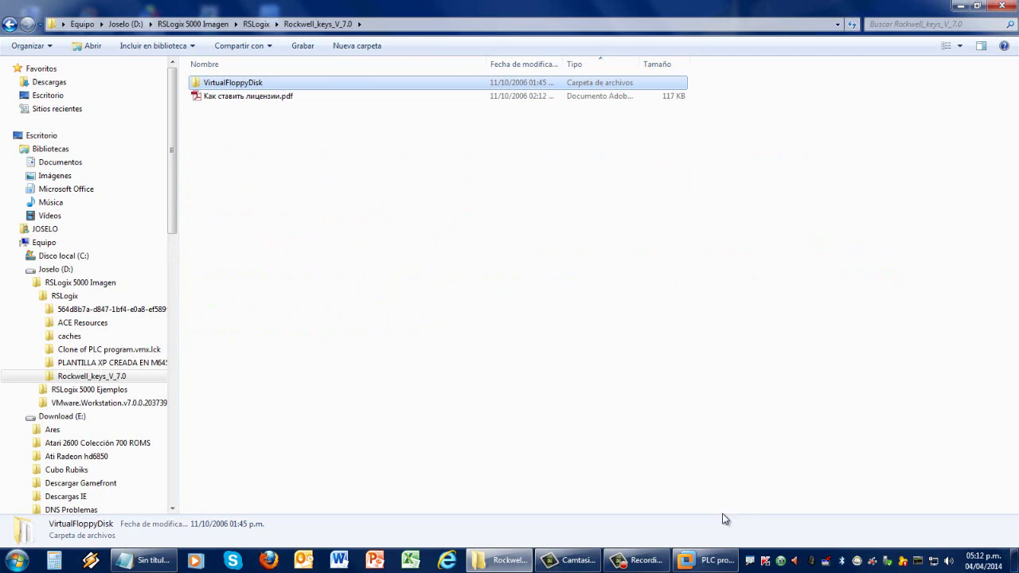
{"action": "left_click", "coordinate": [705, 560]}
{"action": "left_click", "coordinate": [62, 55]}
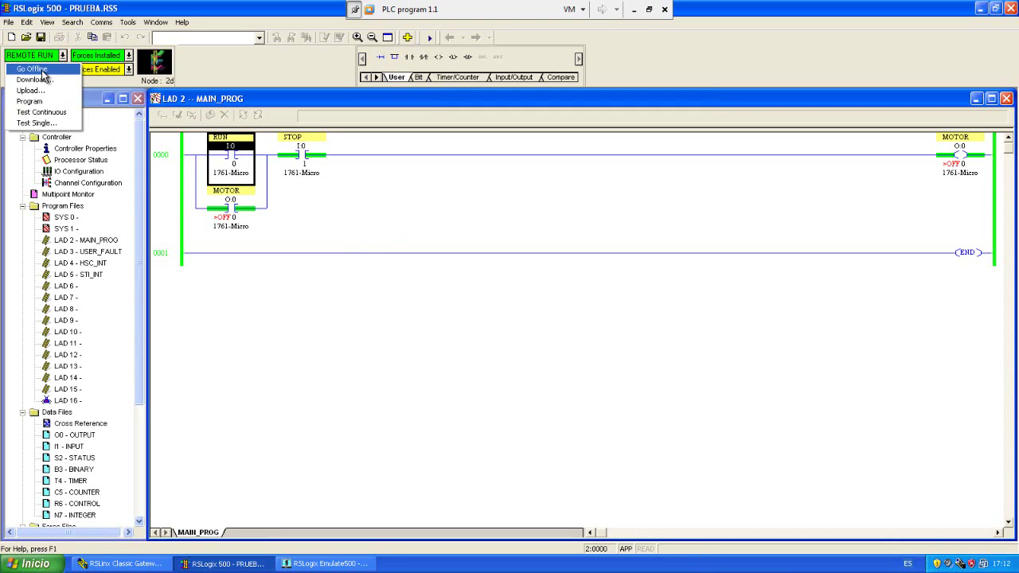
{"action": "left_click", "coordinate": [28, 68]}
{"action": "key", "text": "alt+F4"}
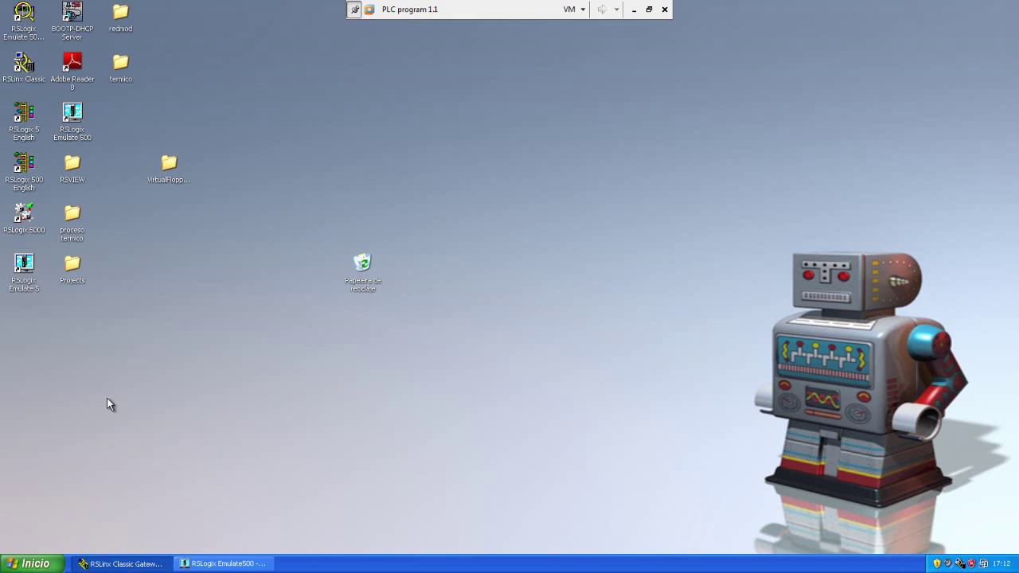
Start RSLogix 5 and minimize it, and open the proyecto1 project in RSLogix 5000
{"action": "left_click", "coordinate": [24, 113]}
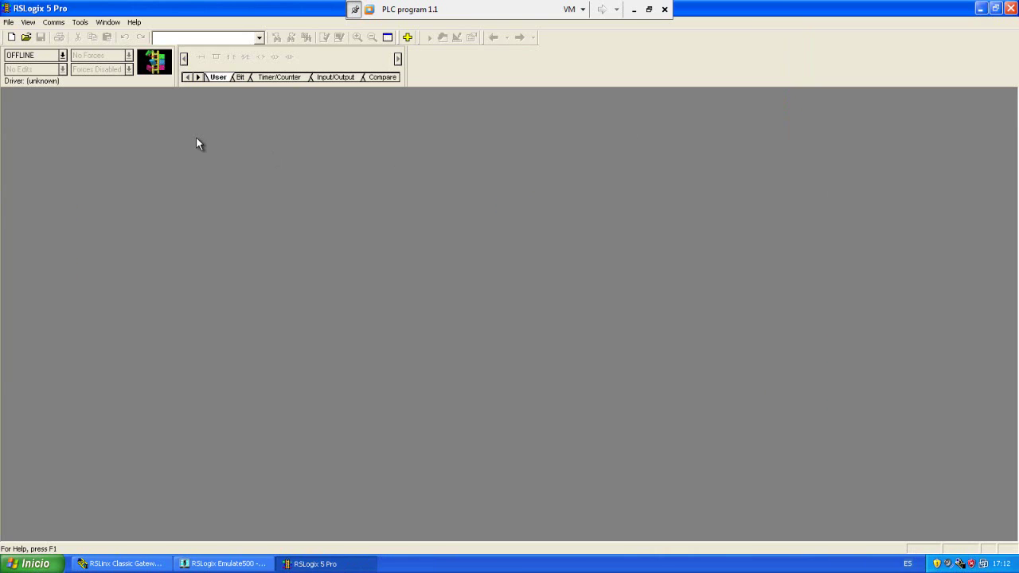
{"action": "left_click", "coordinate": [982, 9]}
{"action": "double_click", "coordinate": [24, 213]}
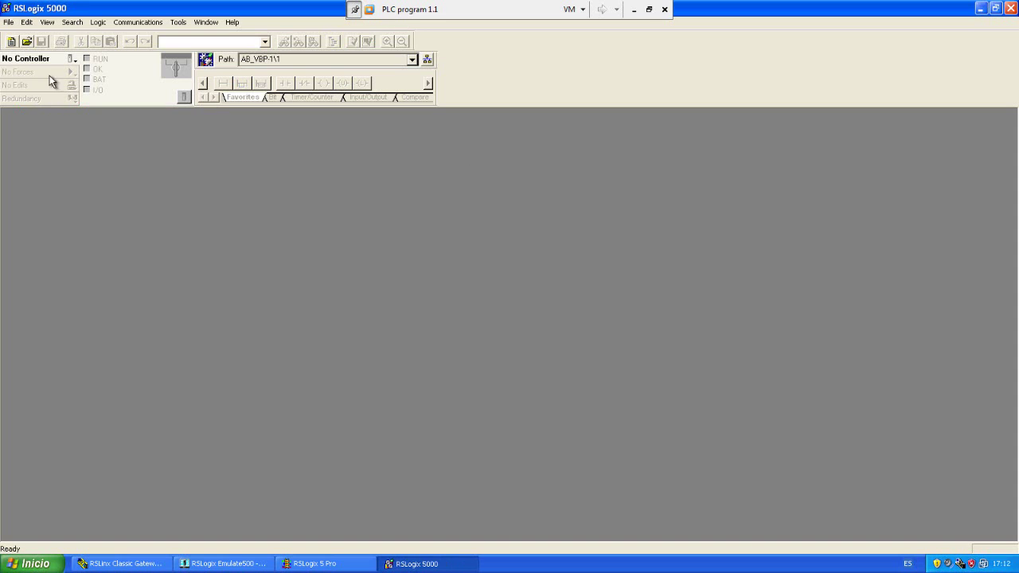
{"action": "left_click", "coordinate": [26, 41]}
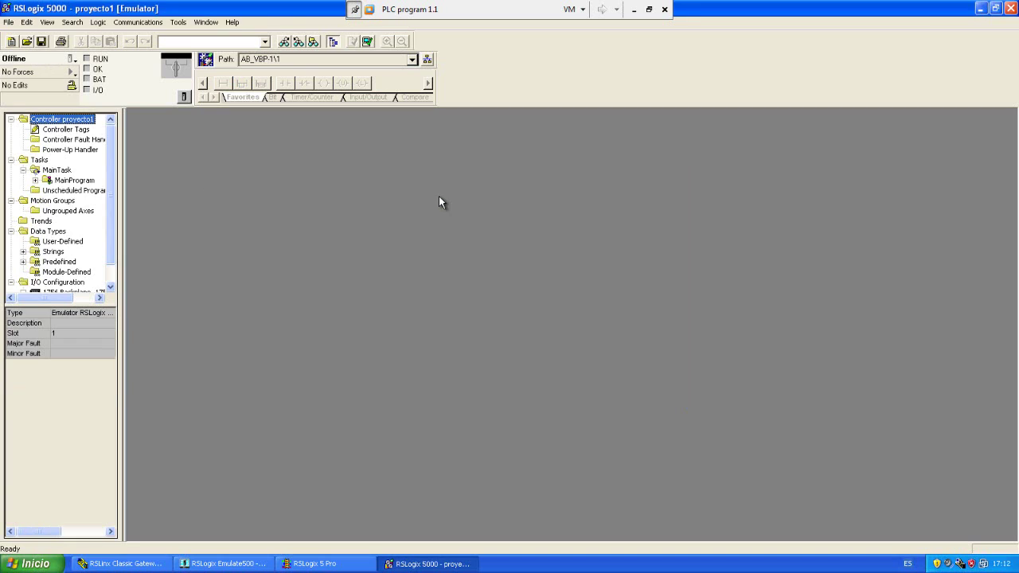
Expand MainProgram and view its program tags and the principal, contador, rutina1 and temporizador routines
{"action": "left_click", "coordinate": [35, 181]}
{"action": "double_click", "coordinate": [90, 200]}
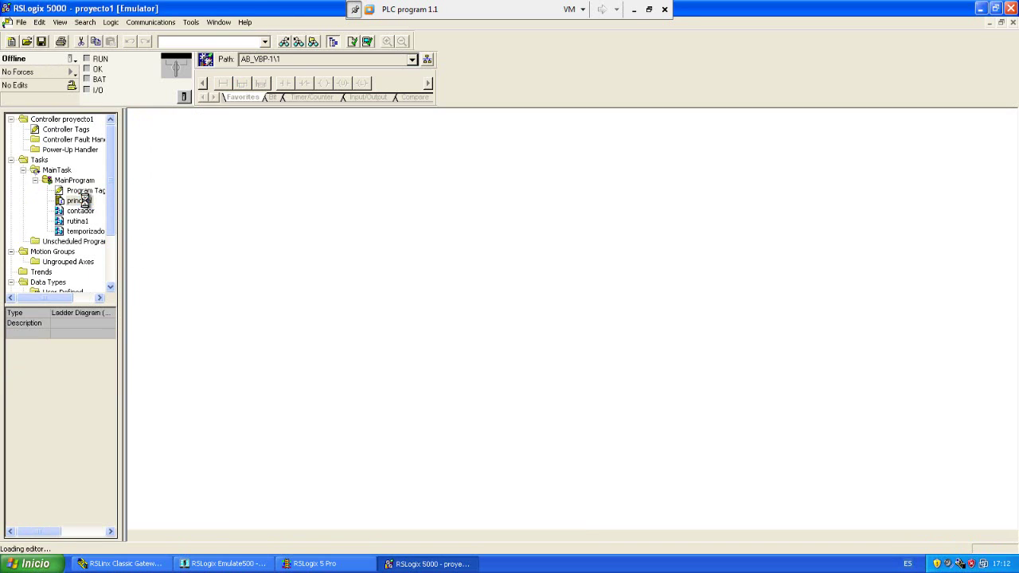
{"action": "double_click", "coordinate": [88, 192]}
{"action": "double_click", "coordinate": [82, 211]}
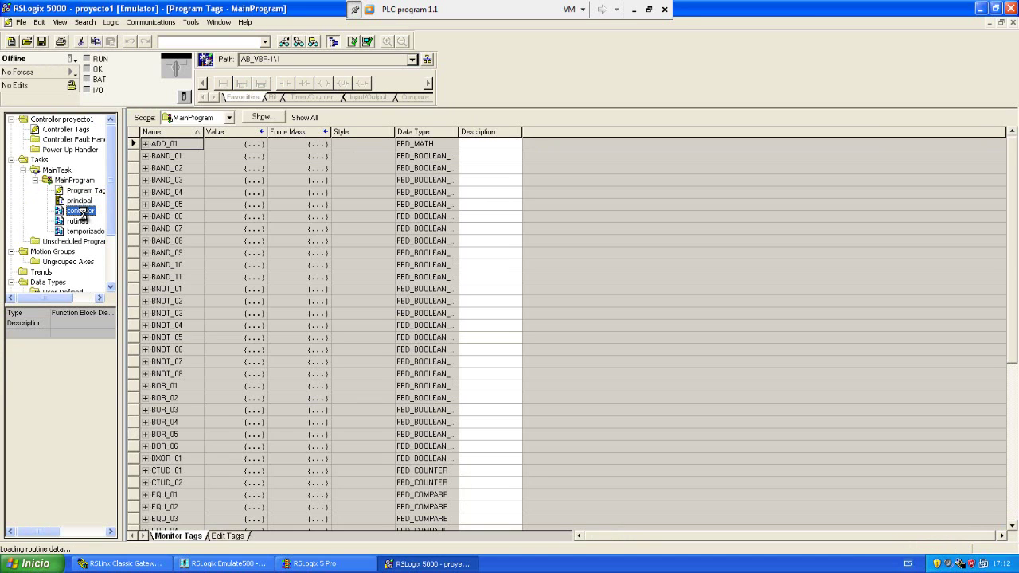
{"action": "double_click", "coordinate": [78, 221]}
{"action": "double_click", "coordinate": [84, 231]}
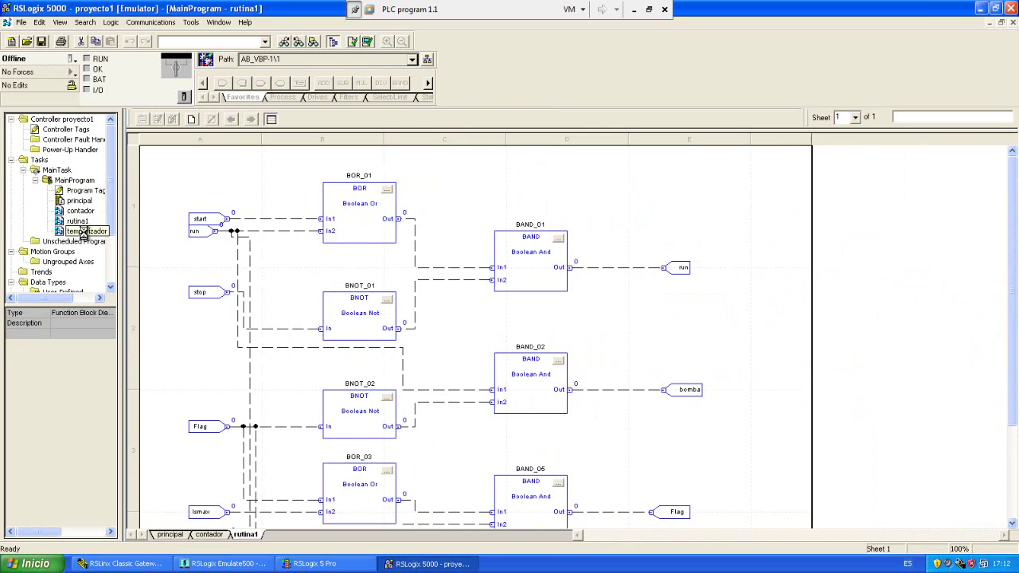
{"action": "scroll", "coordinate": [602, 287], "scroll_direction": "down", "scroll_amount": 3}
{"action": "scroll", "coordinate": [603, 287], "scroll_direction": "up", "scroll_amount": 3}
Launch RSView32 Works from the Rockwell Software programs
{"action": "key", "text": "super"}
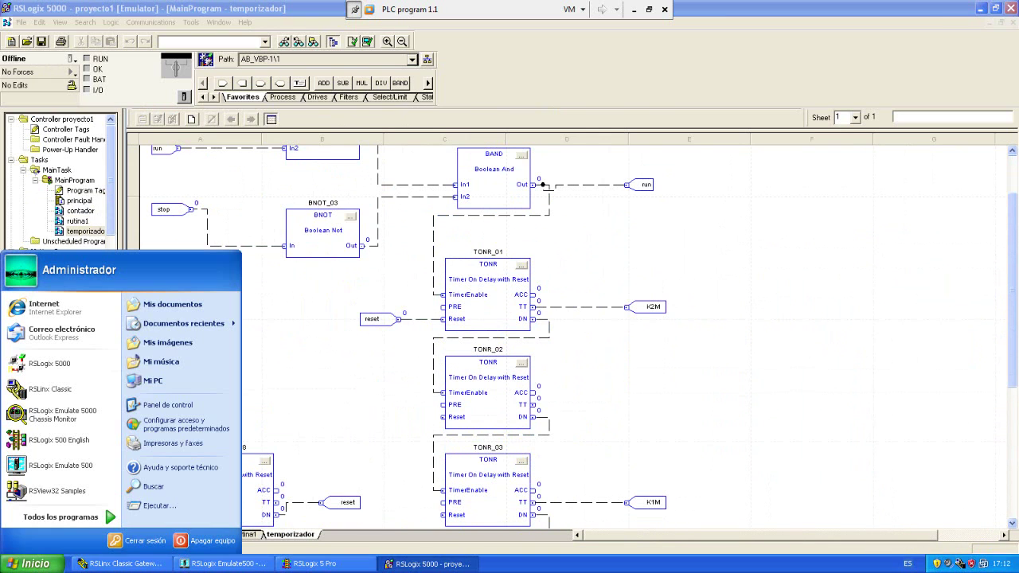
{"action": "mouse_move", "coordinate": [85, 516]}
{"action": "mouse_move", "coordinate": [239, 402]}
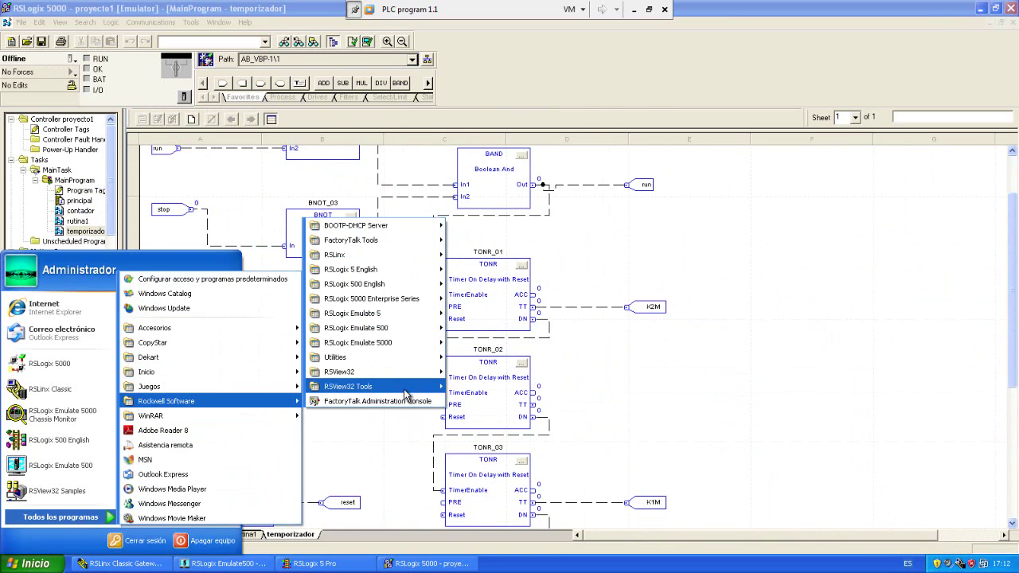
{"action": "mouse_move", "coordinate": [407, 375]}
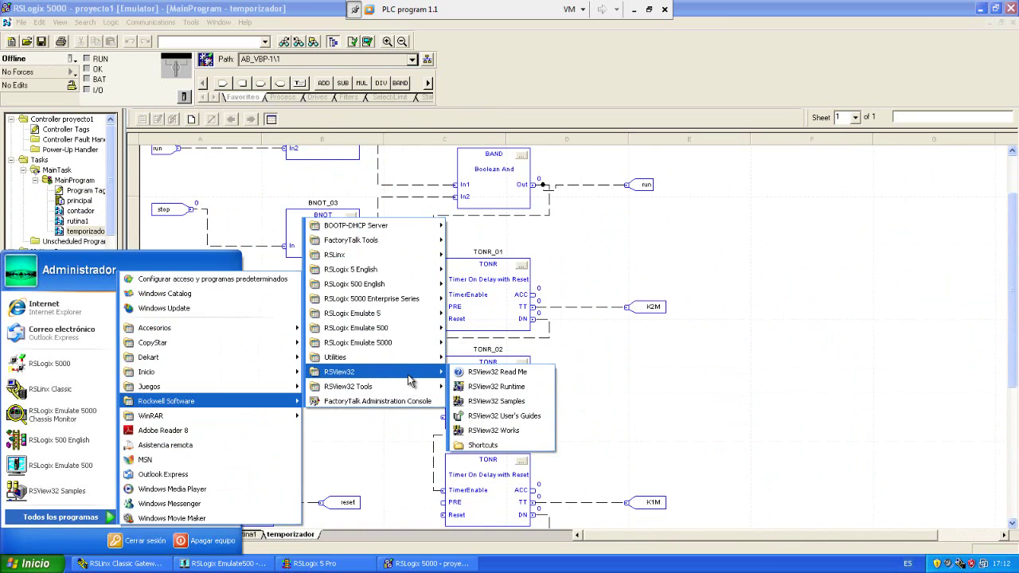
{"action": "left_click", "coordinate": [515, 431]}
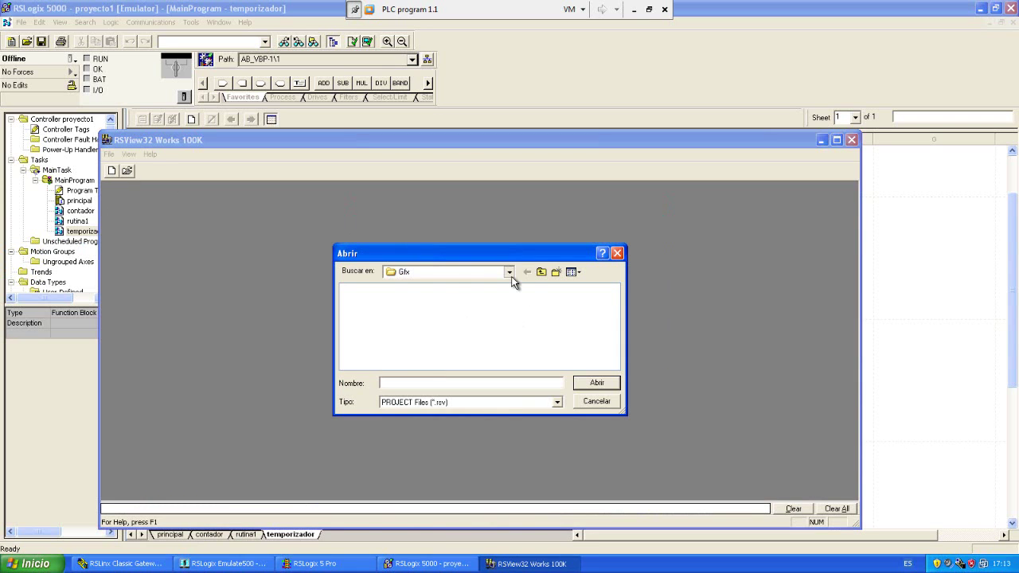
Open the PROCESO TERMICO.RSV project from the TERMICO TD folder and synchronize its tag database
{"action": "left_click", "coordinate": [509, 273]}
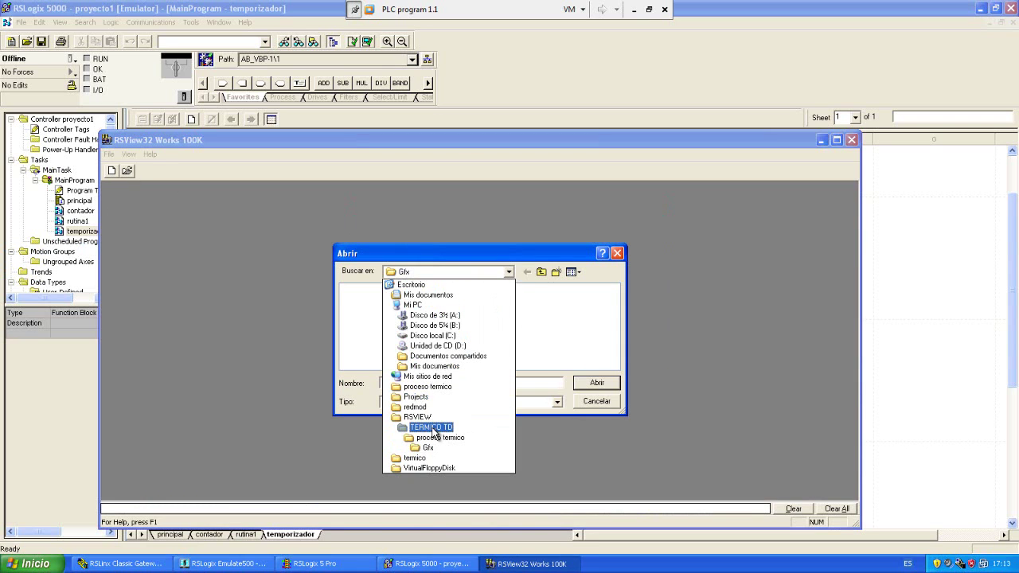
{"action": "left_click", "coordinate": [433, 428]}
{"action": "double_click", "coordinate": [364, 291]}
{"action": "double_click", "coordinate": [450, 346]}
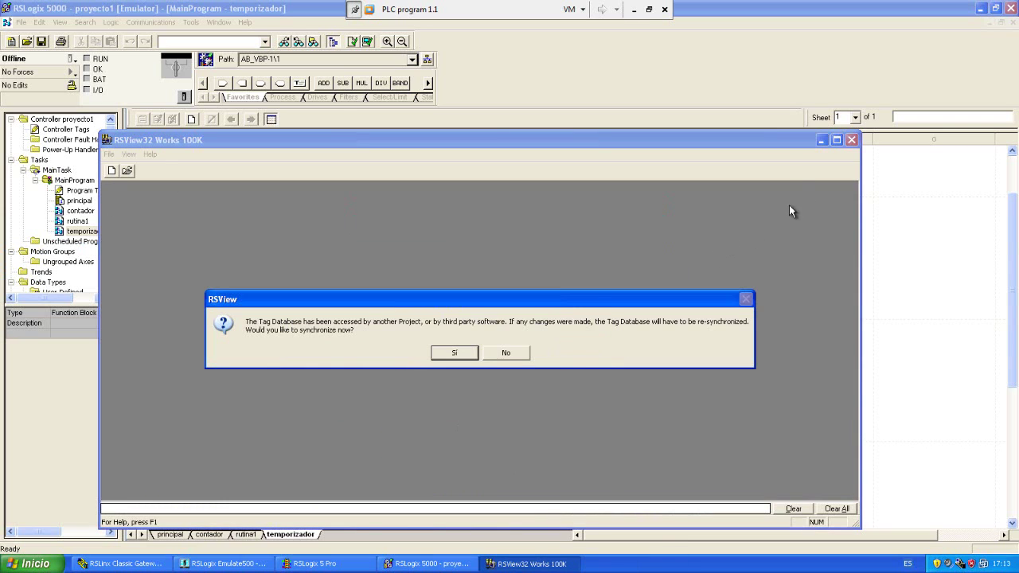
{"action": "left_click", "coordinate": [454, 353]}
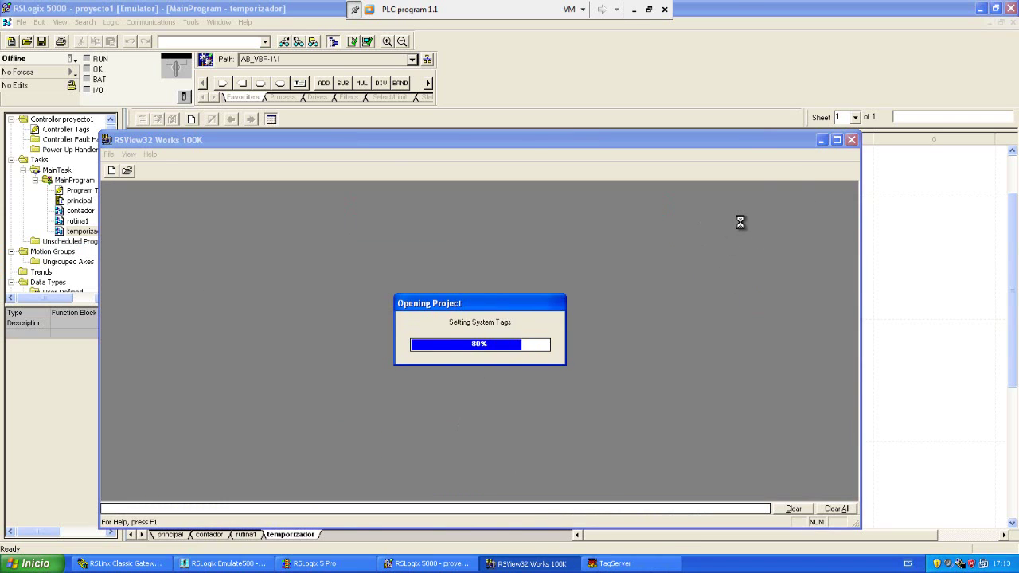
List the project's graphic displays, open the Alarmas display, and maximize RSView32 Works
{"action": "double_click", "coordinate": [622, 239]}
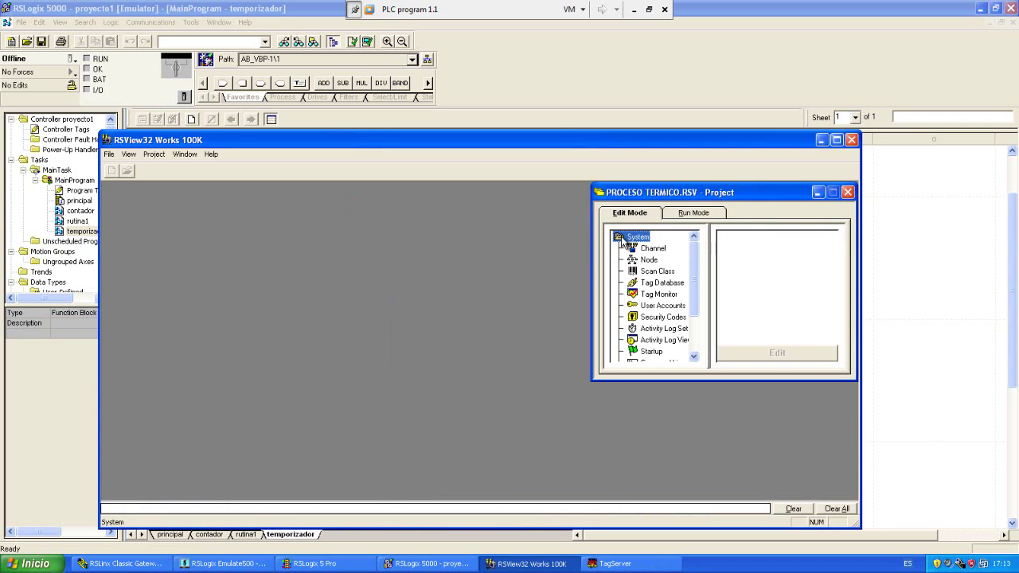
{"action": "double_click", "coordinate": [621, 237]}
{"action": "double_click", "coordinate": [633, 248]}
{"action": "double_click", "coordinate": [653, 259]}
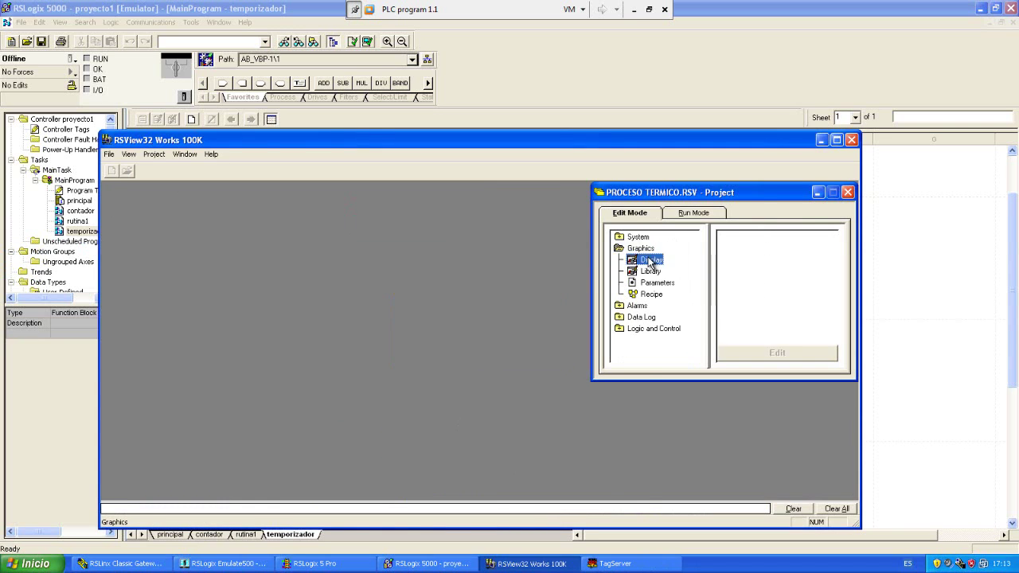
{"action": "double_click", "coordinate": [745, 237]}
{"action": "left_click", "coordinate": [836, 141]}
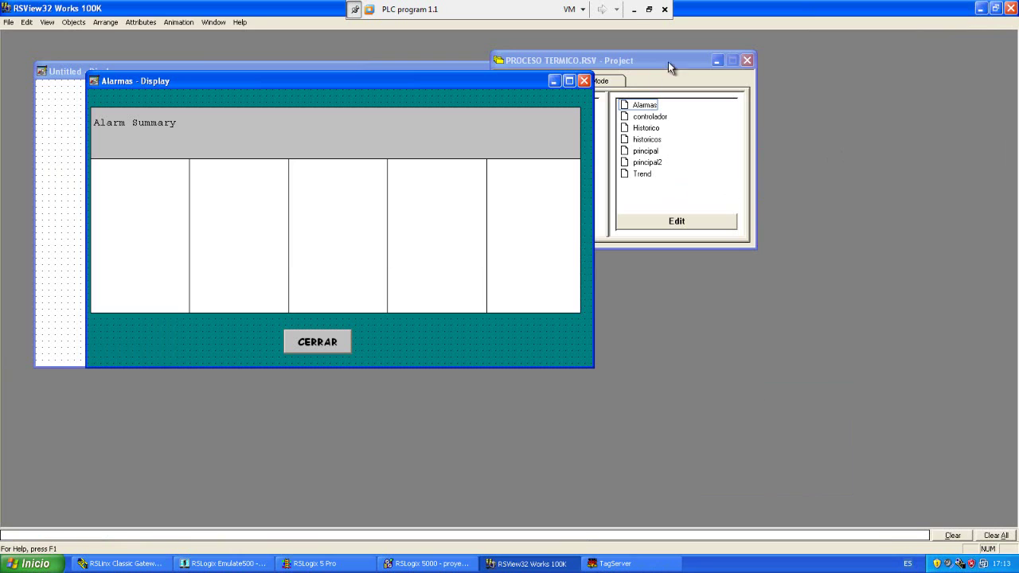
Move the project window aside, open the controlador, Historico, historicos and principal2 displays, and maximize principal2
{"action": "left_click_drag", "start_coordinate": [667, 61], "coordinate": [926, 42]}
{"action": "double_click", "coordinate": [906, 98]}
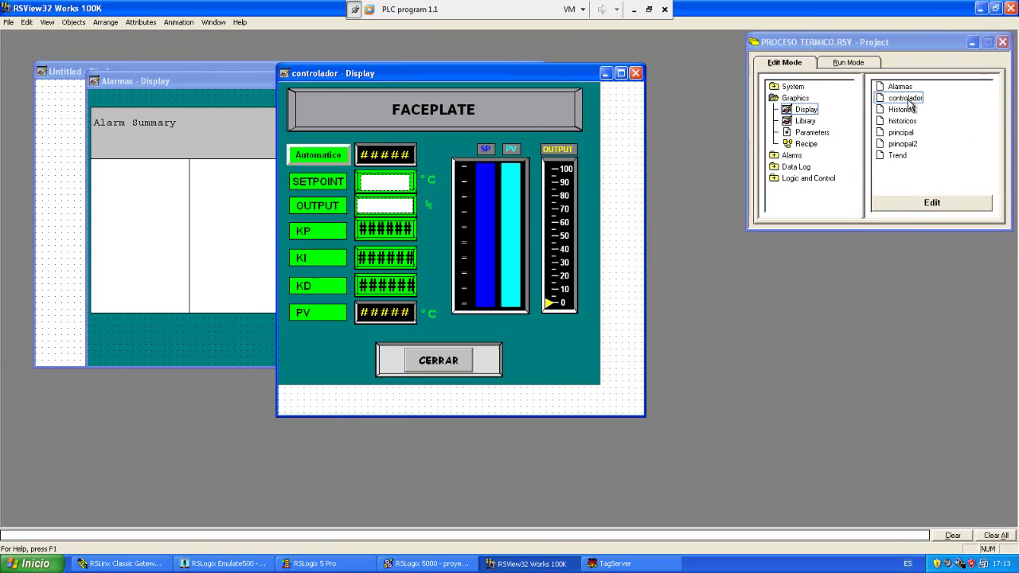
{"action": "double_click", "coordinate": [902, 109]}
{"action": "double_click", "coordinate": [902, 120]}
{"action": "double_click", "coordinate": [902, 144]}
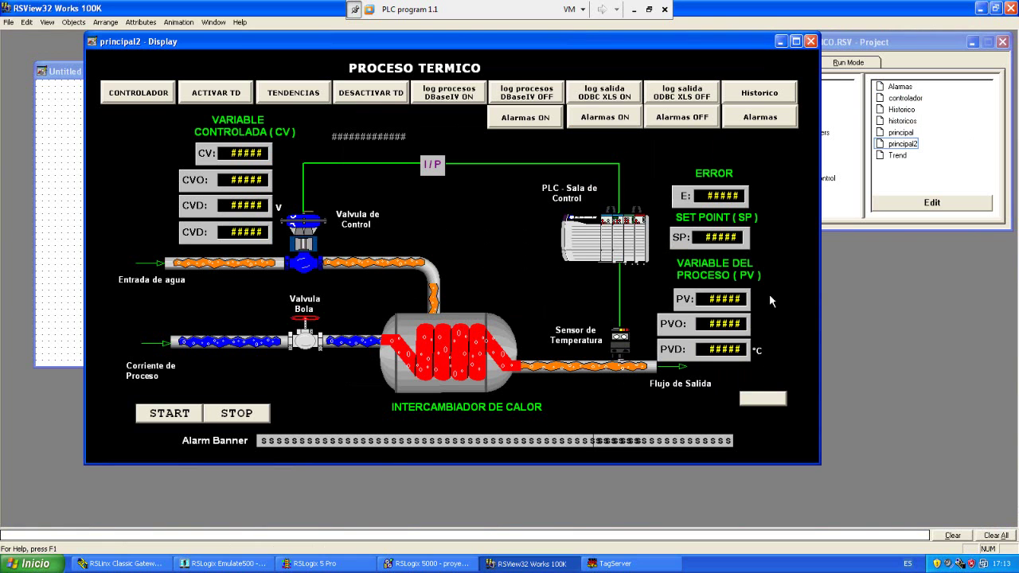
{"action": "left_click", "coordinate": [796, 41]}
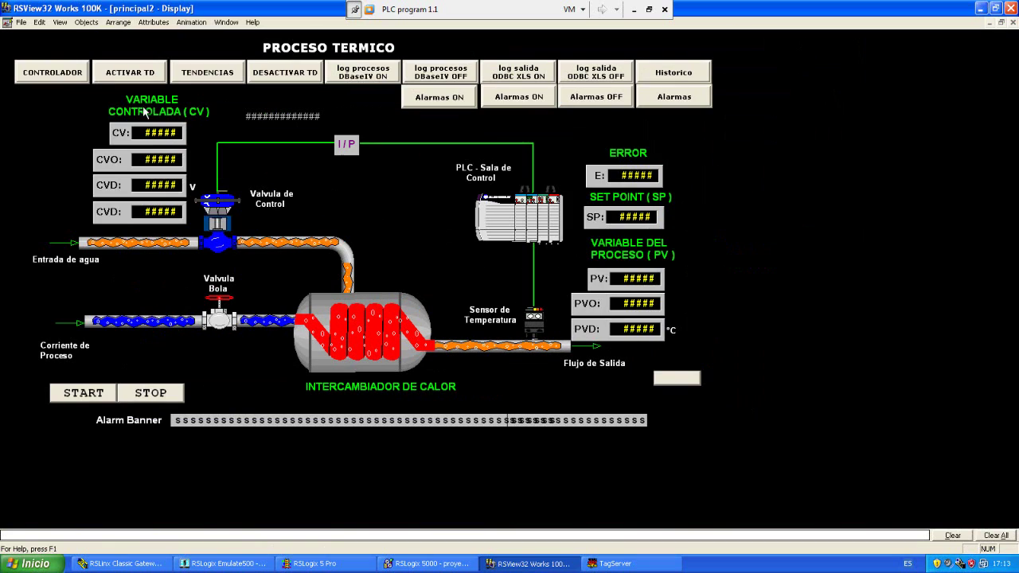
Minimize RSView32 Works, launch the RSLogix Emulate 5000 Chassis Monitor, and move its window toward the middle of the screen
{"action": "left_click", "coordinate": [982, 8]}
{"action": "left_click", "coordinate": [27, 564]}
{"action": "mouse_move", "coordinate": [72, 517]}
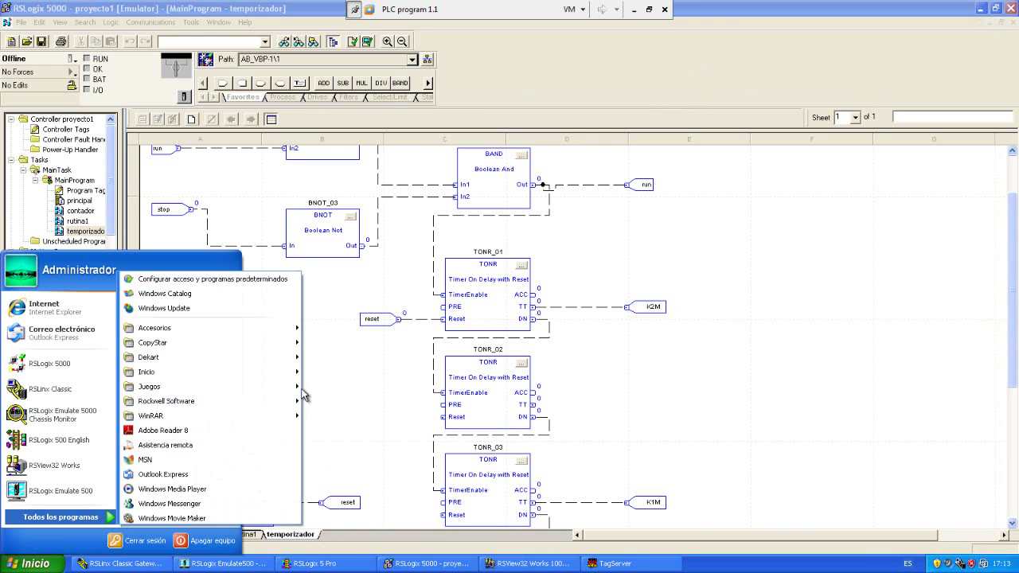
{"action": "mouse_move", "coordinate": [298, 401]}
{"action": "mouse_move", "coordinate": [382, 342]}
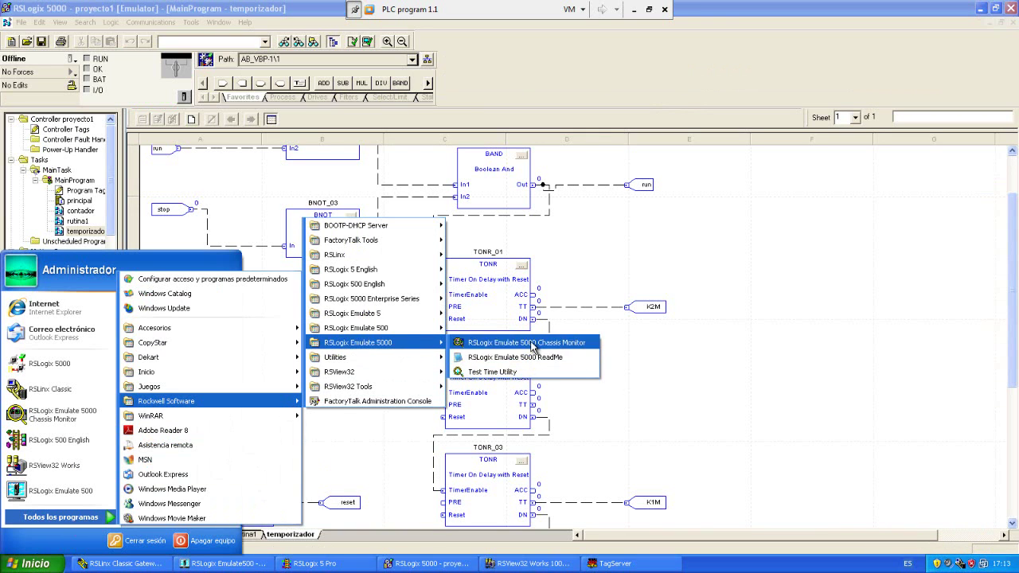
{"action": "left_click", "coordinate": [531, 344]}
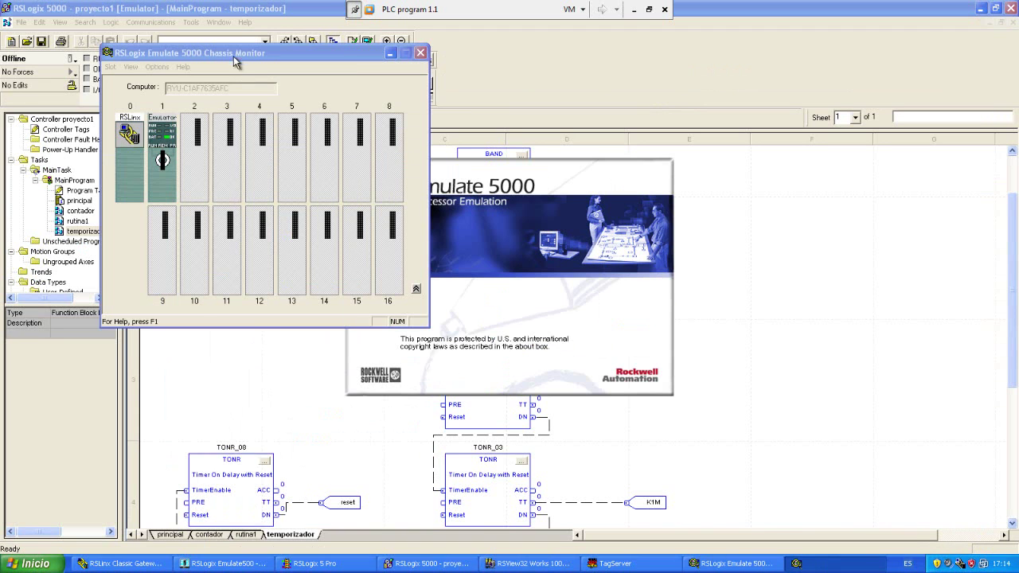
{"action": "left_click_drag", "start_coordinate": [236, 61], "coordinate": [510, 142]}
{"action": "left_click", "coordinate": [36, 563]}
{"action": "mouse_move", "coordinate": [110, 518]}
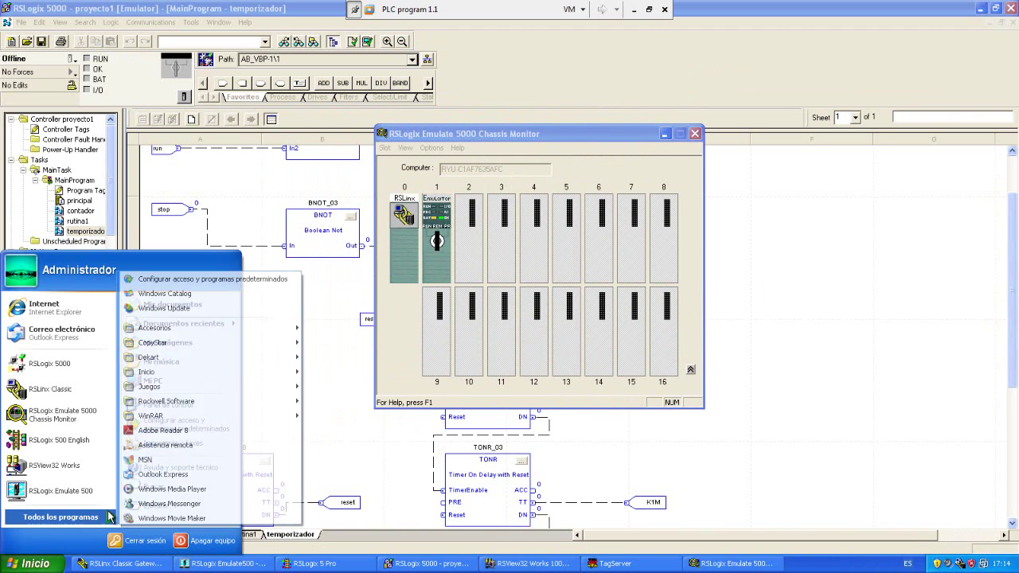
{"action": "mouse_move", "coordinate": [183, 400]}
{"action": "mouse_move", "coordinate": [358, 254]}
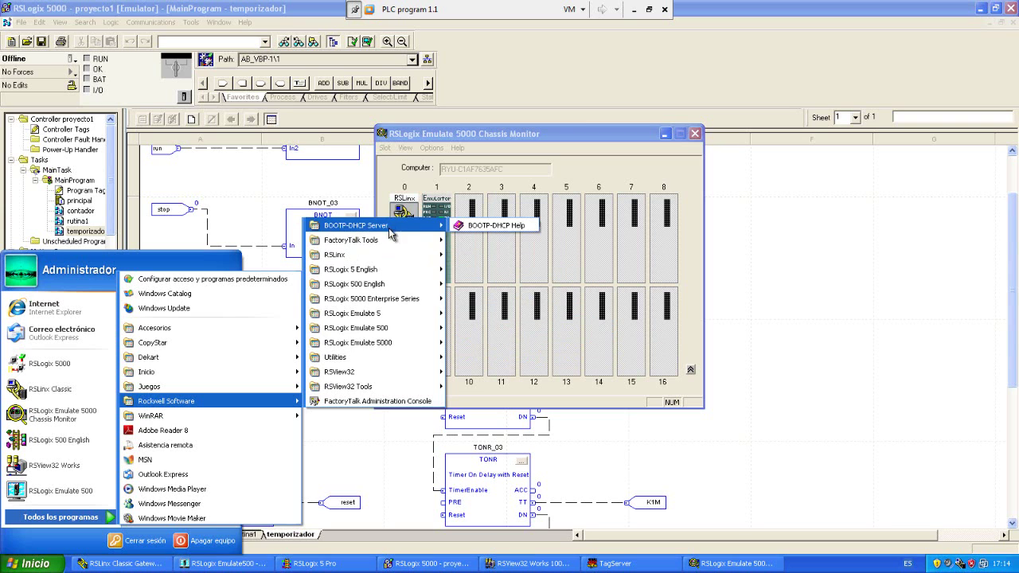
{"action": "mouse_move", "coordinate": [401, 319]}
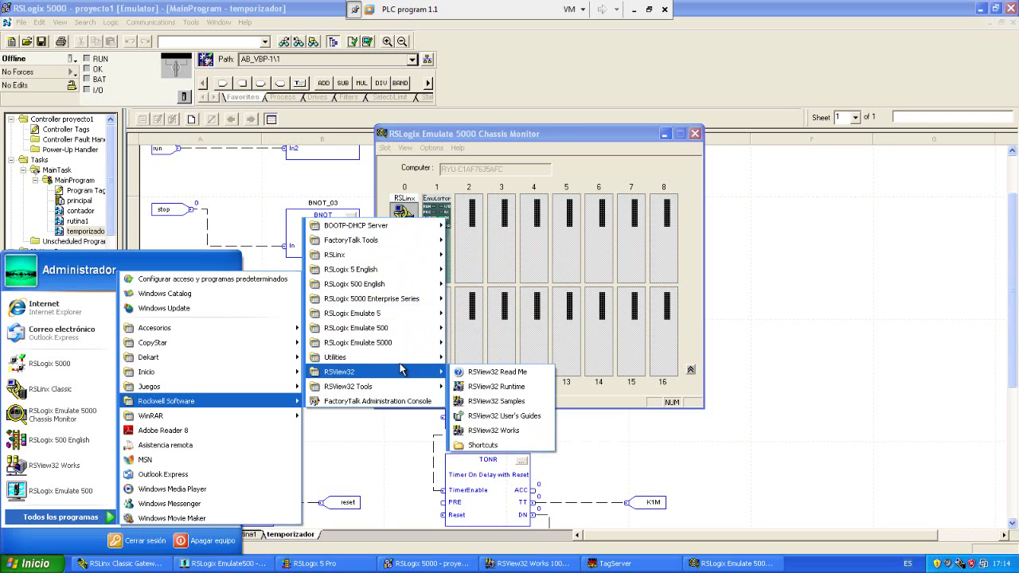
{"action": "left_click", "coordinate": [778, 7]}
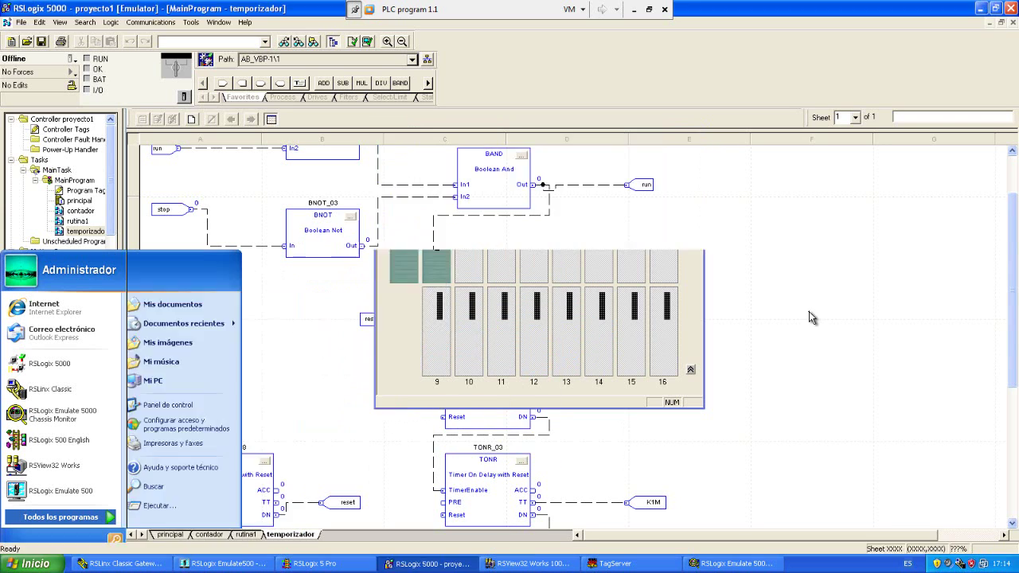
Minimize the virtual machine and write "Esto es todo amigos......... Nos vemos hasta otra oportunidad BYE" over the host screen
{"action": "left_click", "coordinate": [635, 10]}
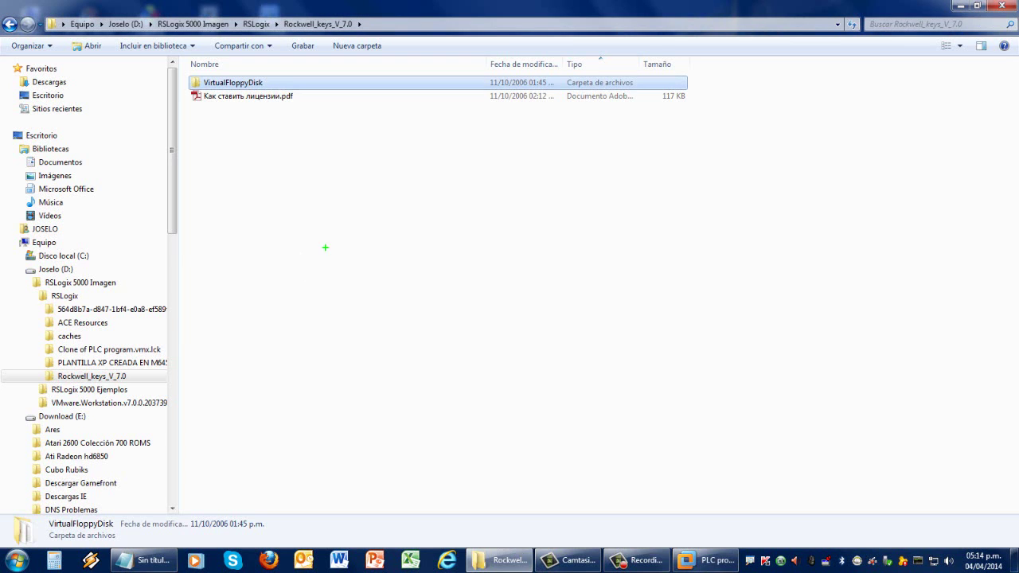
{"action": "type", "text": "Esto es todo am"}
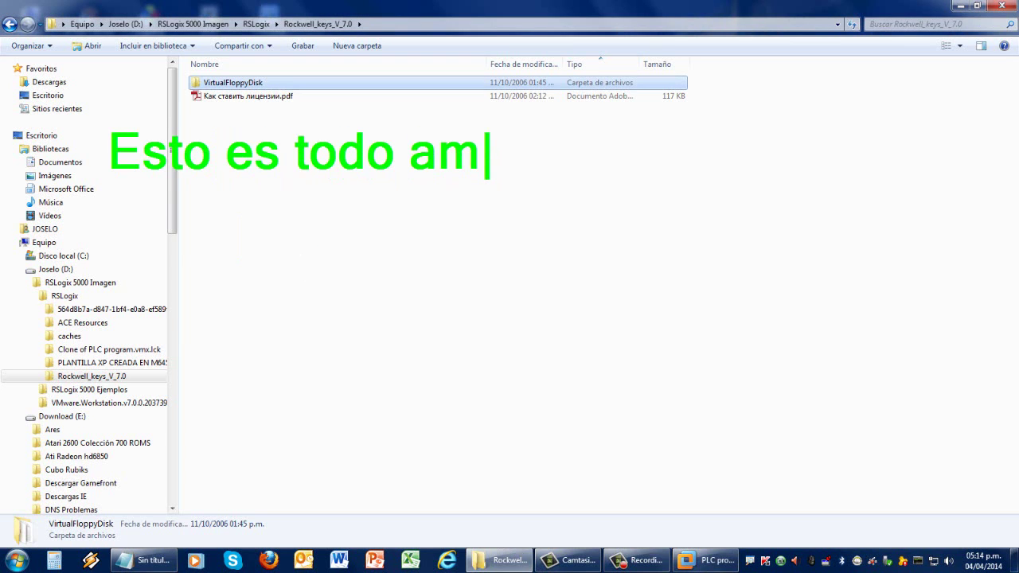
{"action": "type", "text": "igos........  Nos ve"}
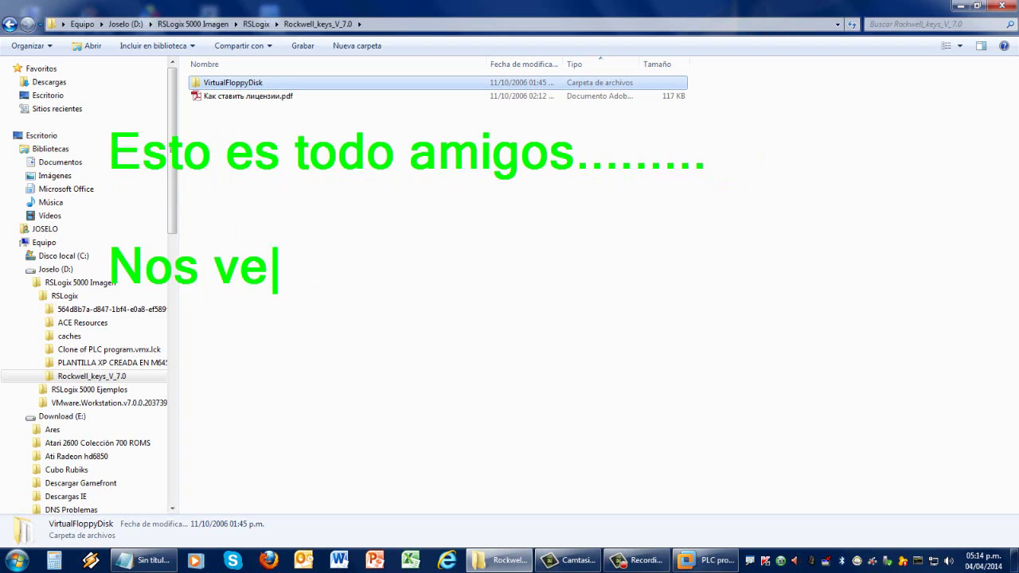
{"action": "type", "text": "mos hasta otra oportunidad"}
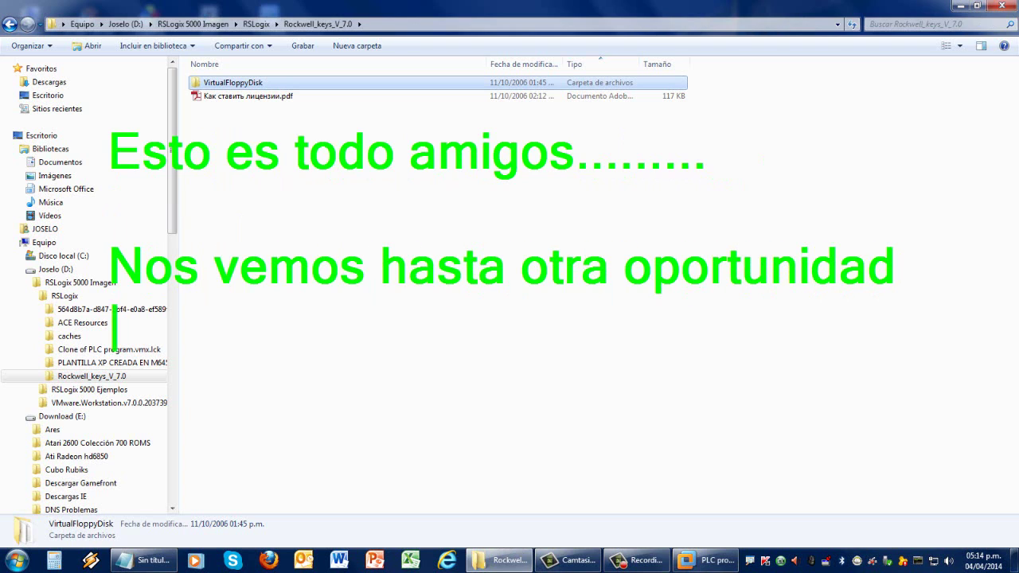
{"action": "key", "text": "Return"}
{"action": "type", "text": "BYE"}
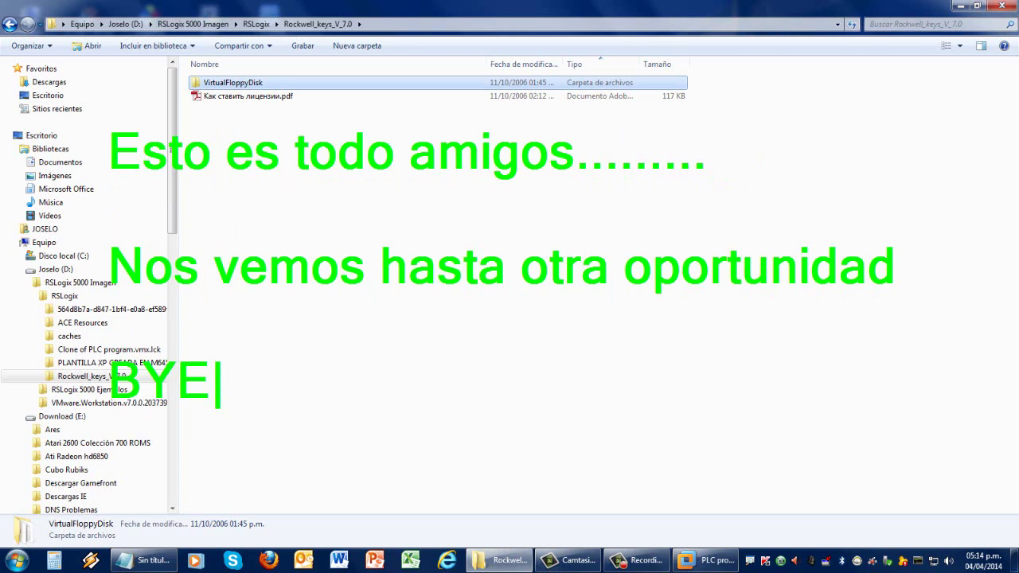